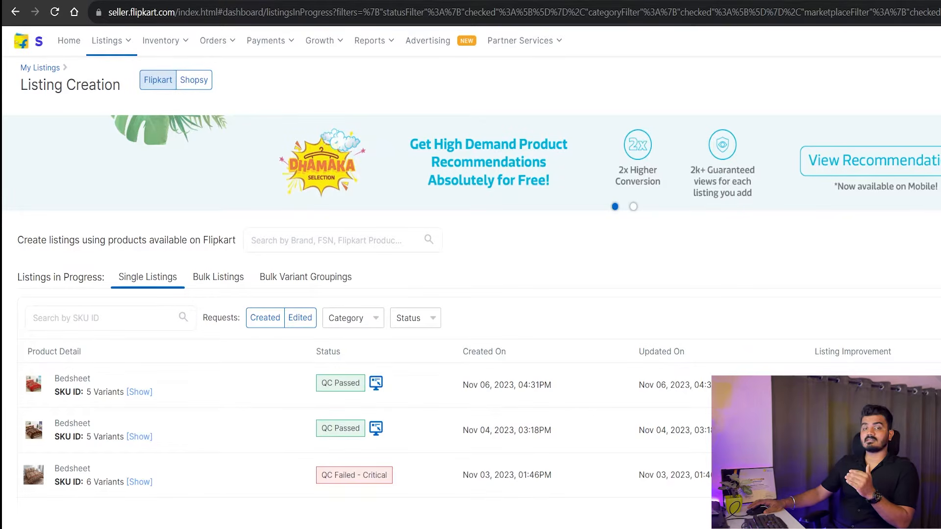
- Start a new single listing and choose Clothing / Topwear / T Shirts as its vertical by searching for "tshirt"
click(936, 108)
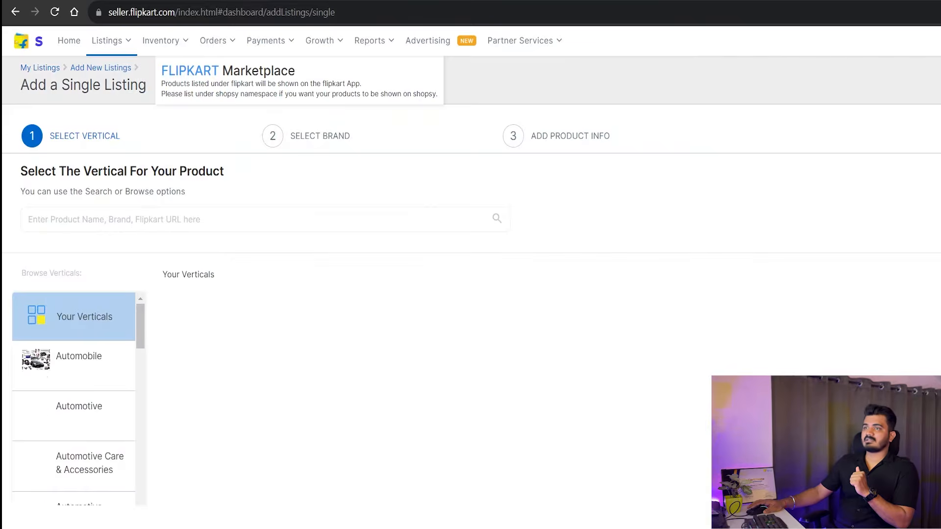
click(280, 220)
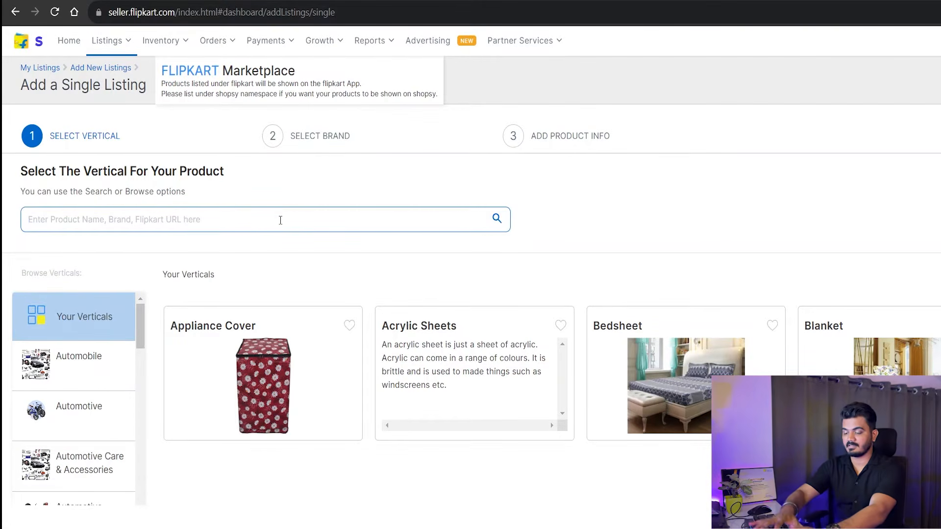
text(tshirt)
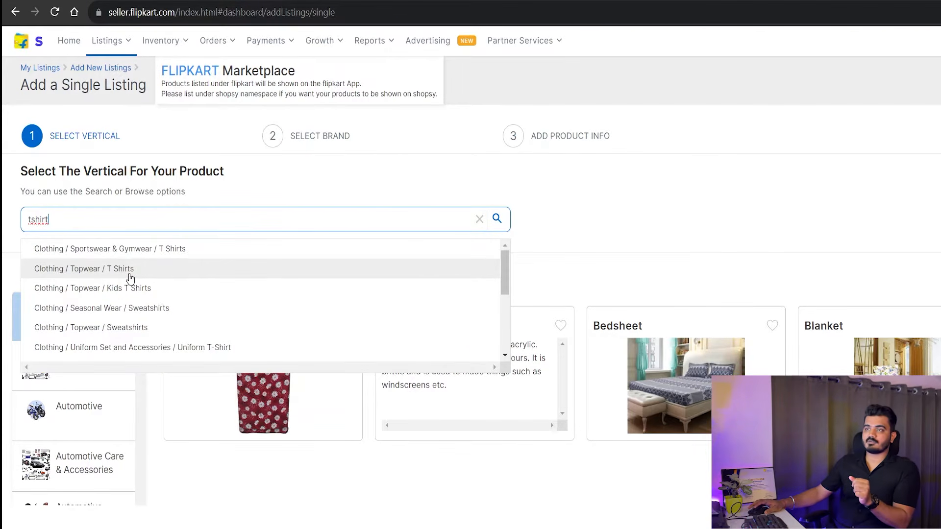
click(130, 274)
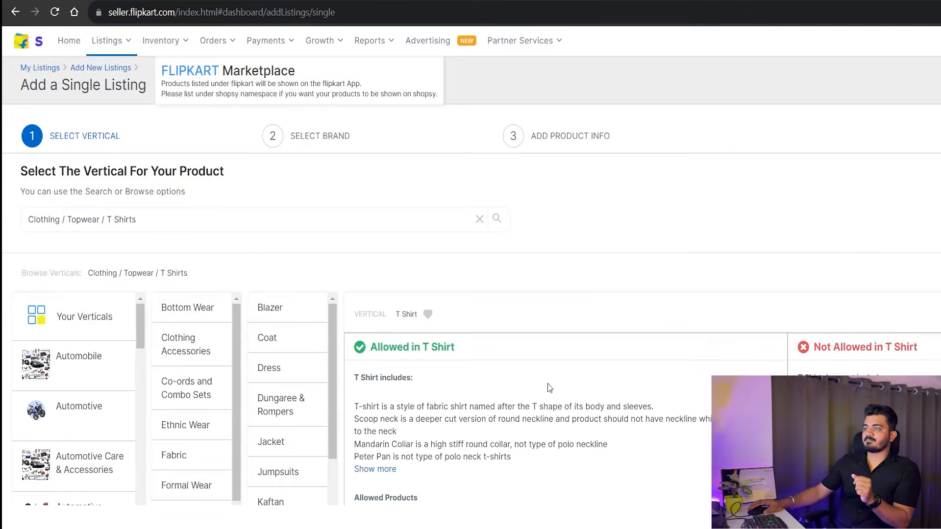
- Choose the Mens T-shirt product type with the recently used brand Decoreio and create the new listing
scroll(490, 392, down, 3)
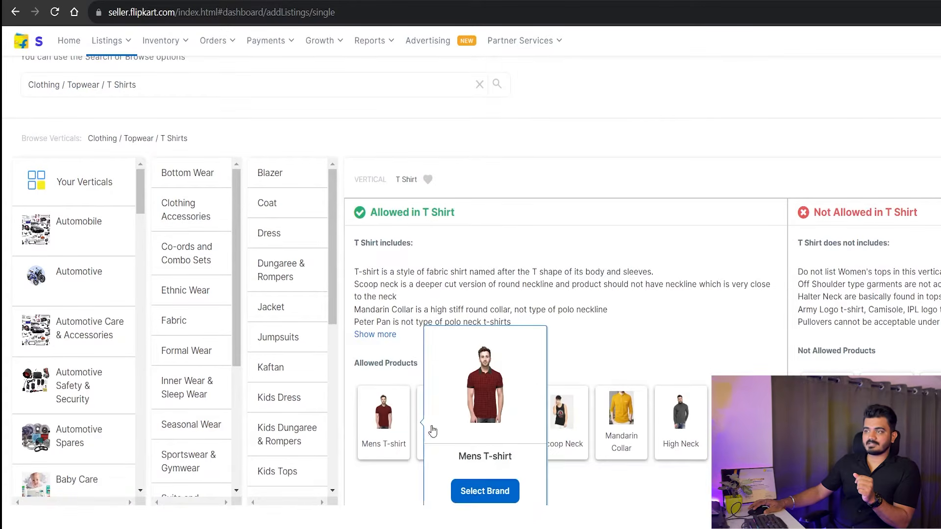
mouse_move(394, 425)
click(497, 497)
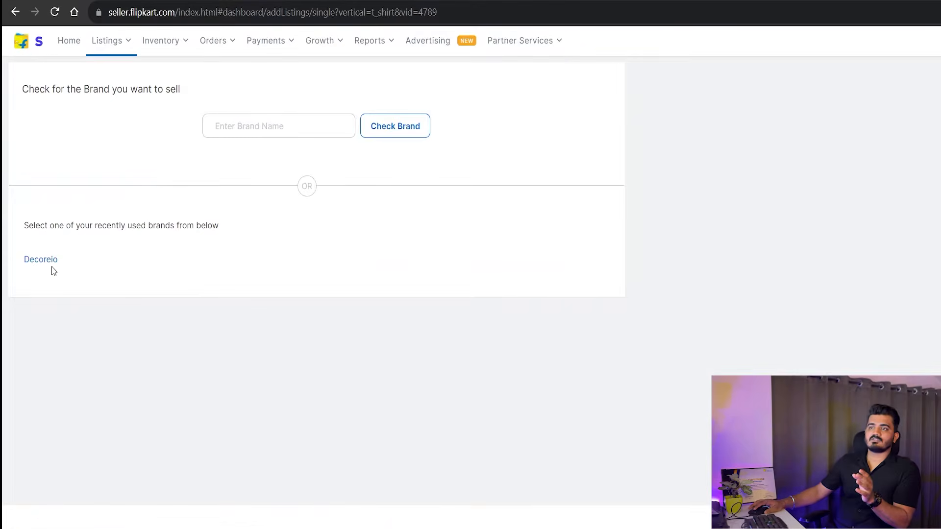
click(51, 269)
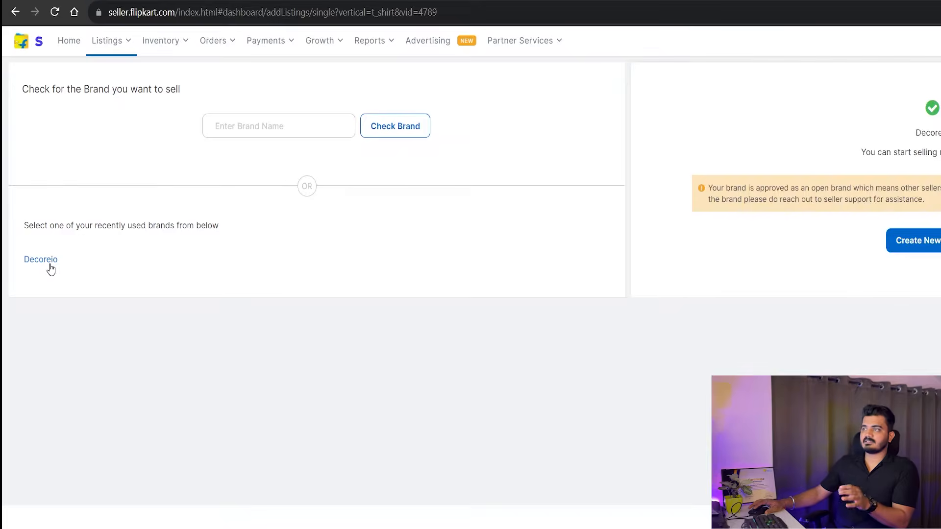
click(900, 241)
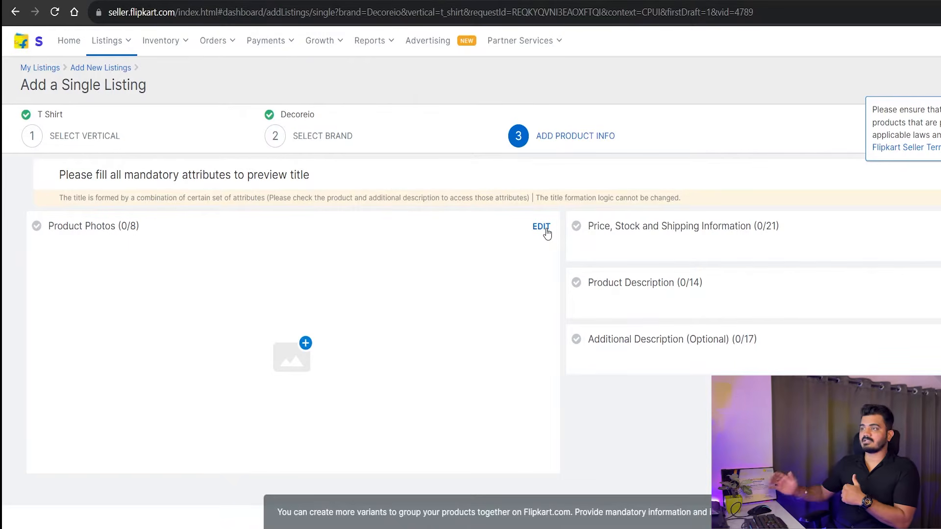
- Upload the front-facing light blue T-shirt image 71cTIFxFDGL._SL1500_ from Downloads as the Front View product photo
click(546, 230)
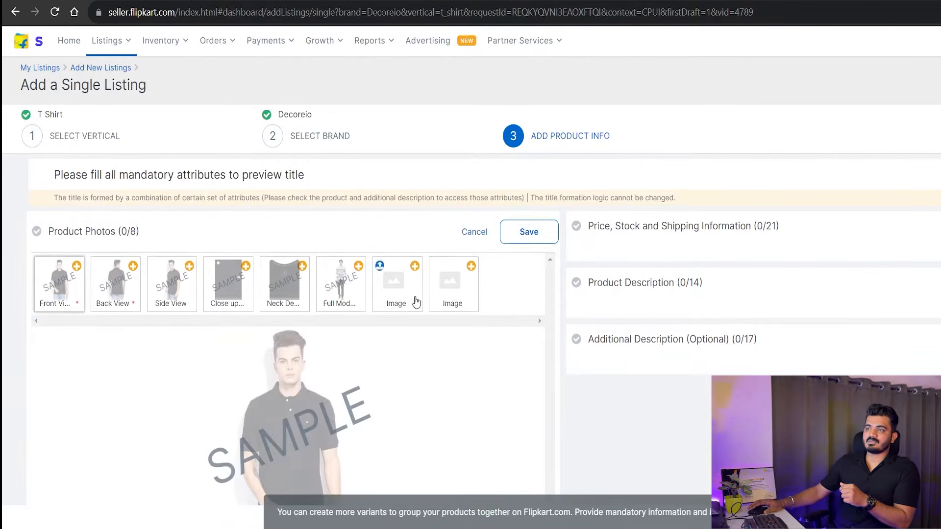
scroll(360, 367, down, 3)
click(303, 420)
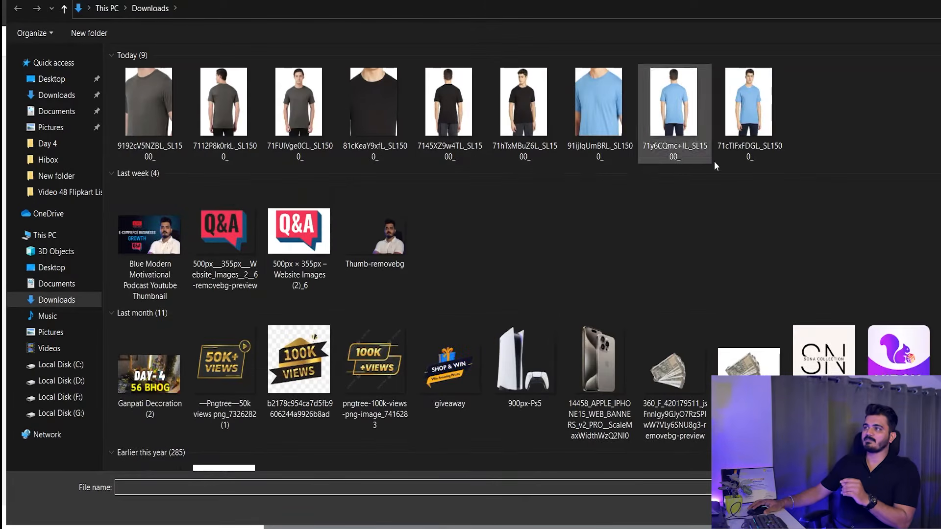
click(769, 136)
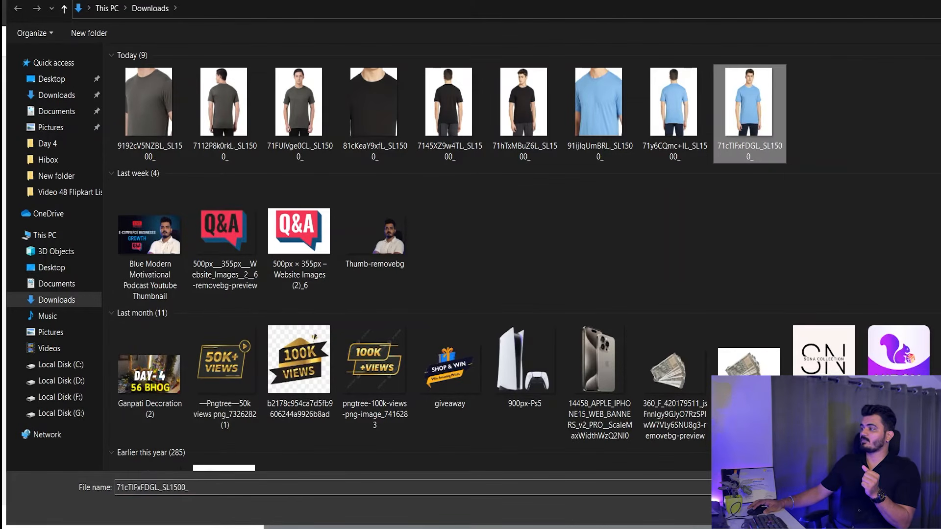
key(Return)
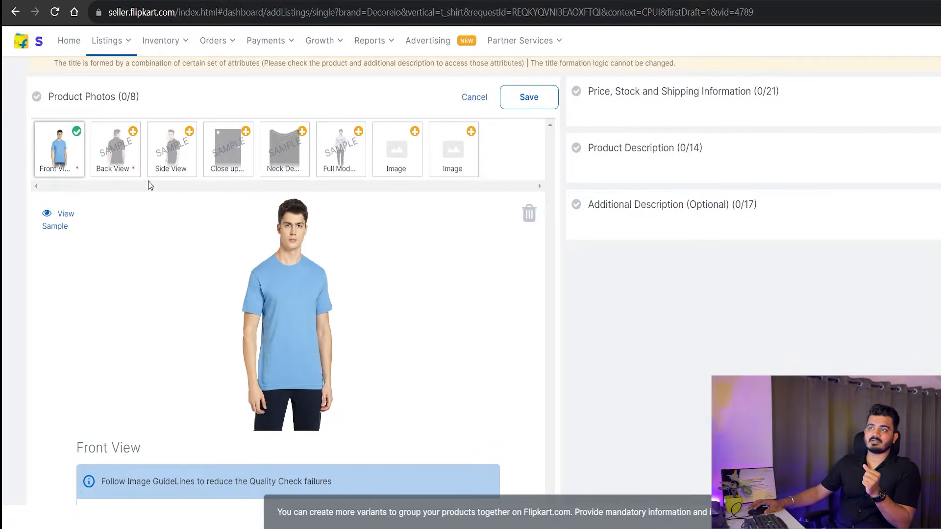
- Upload the image of the light blue T-shirt seen from behind as the Back View product photo
click(114, 153)
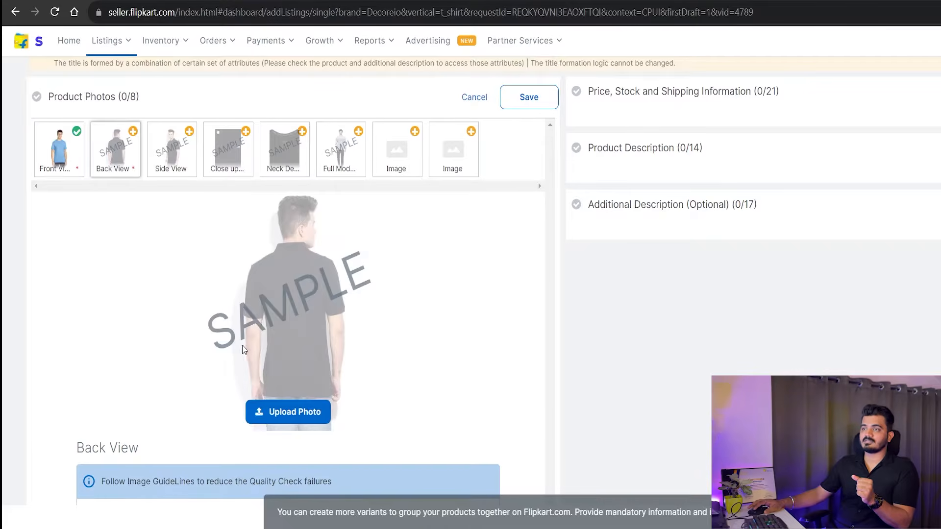
click(295, 410)
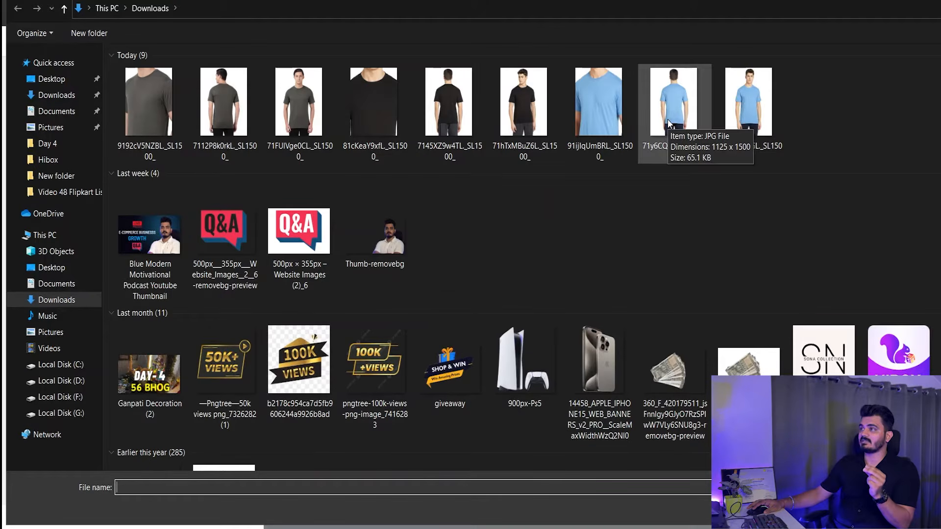
click(669, 124)
key(Return)
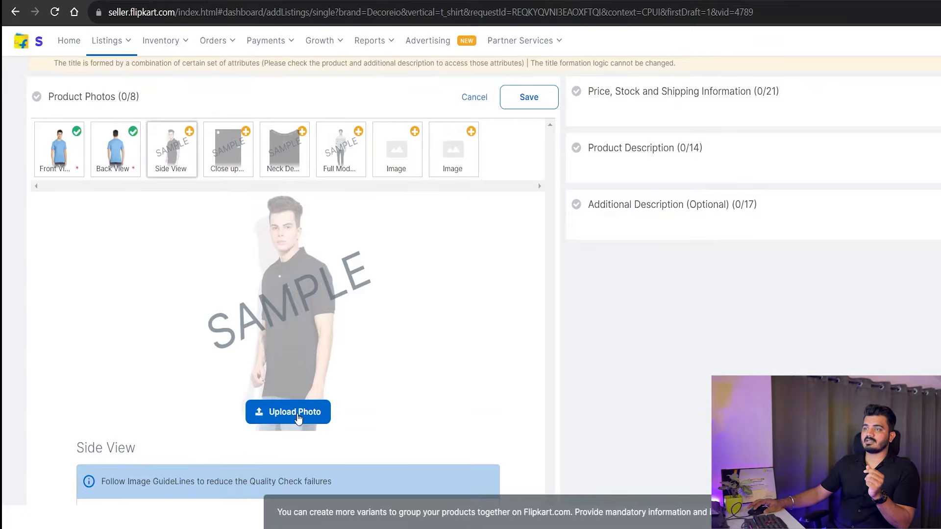
- Upload the light blue T-shirt close-up 91ijlqUmBRL._SL1500_ as the Side View photo and save the product photos
click(299, 417)
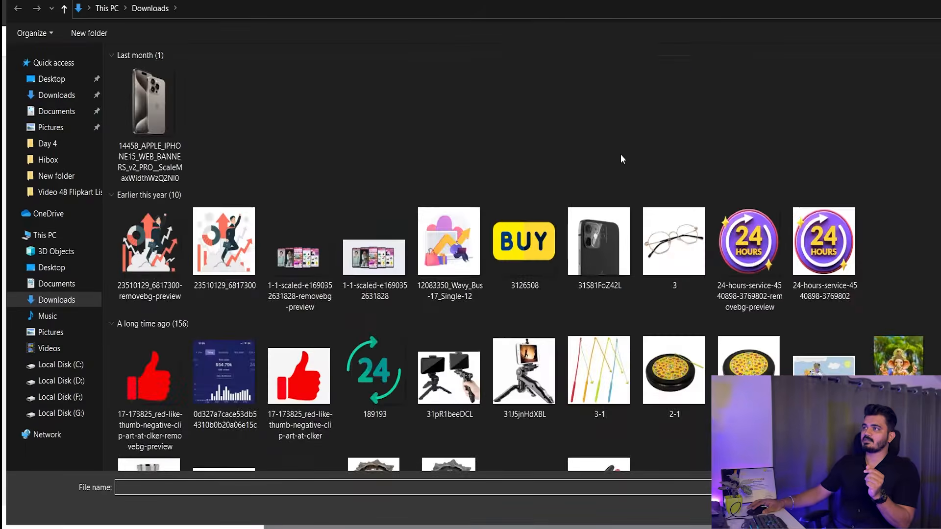
click(603, 119)
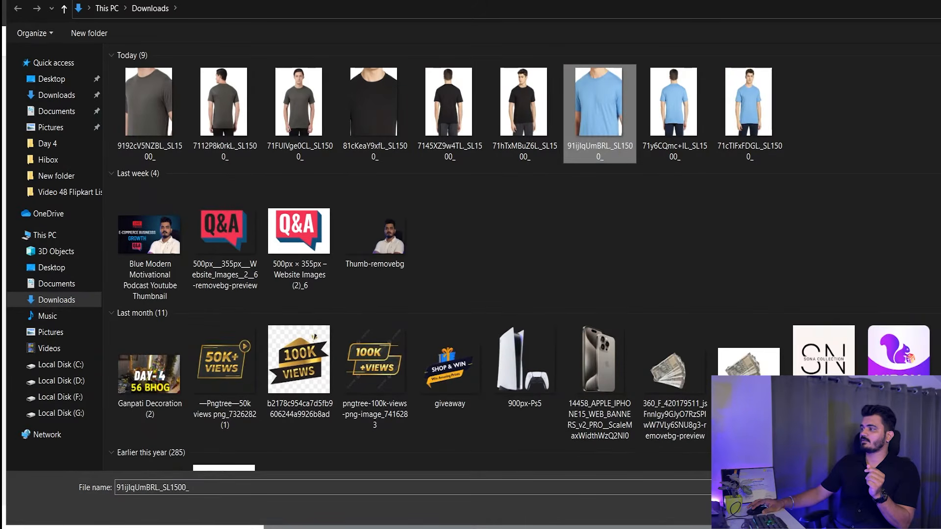
click(896, 509)
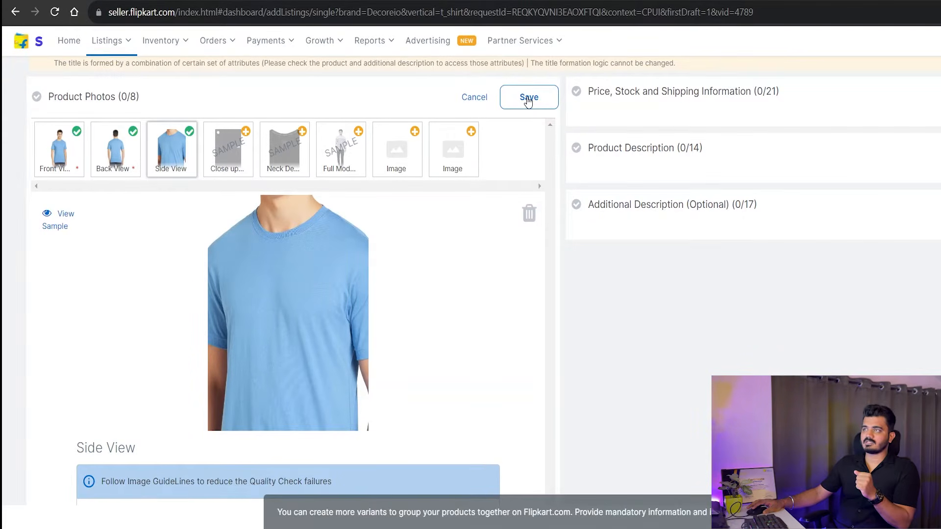
click(527, 98)
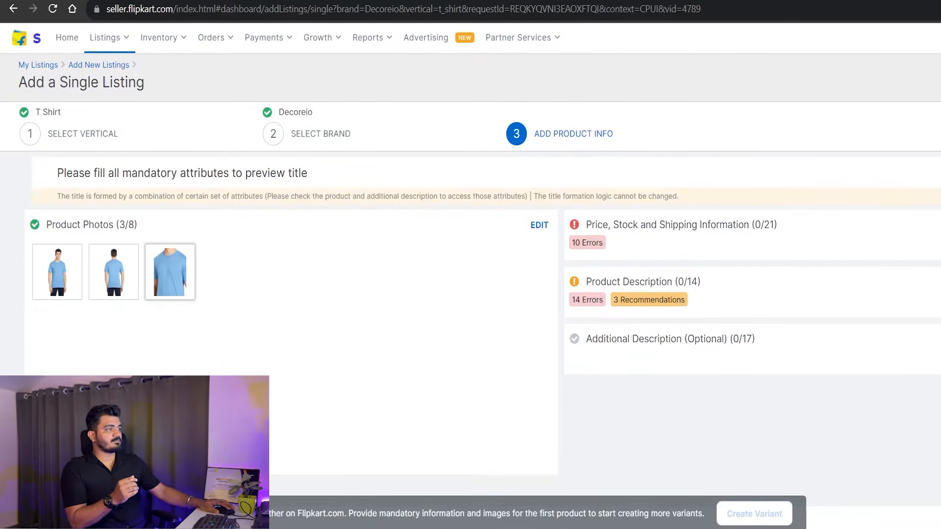
- In the price, stock and shipping information, enter PLAIN_BLUE_S as the seller SKU ID and set the listing status to Active
click(900, 363)
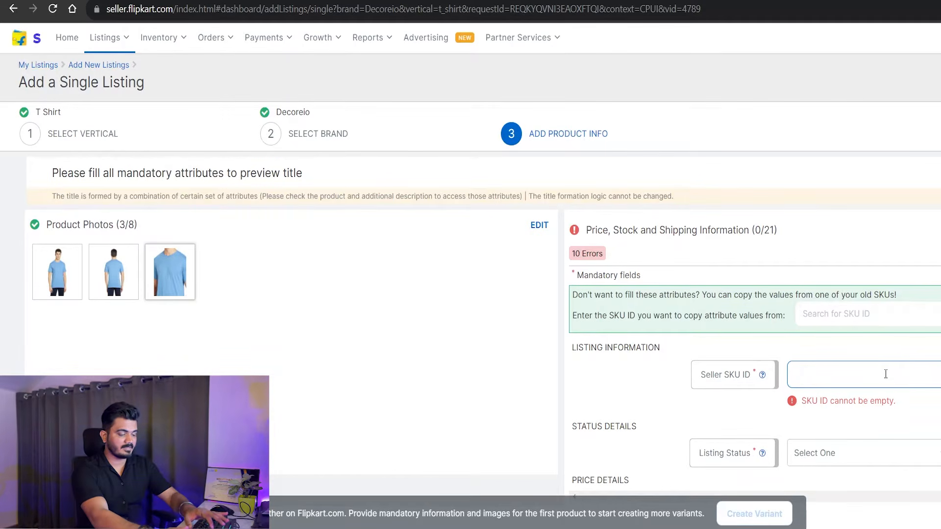
text(PLAIN)
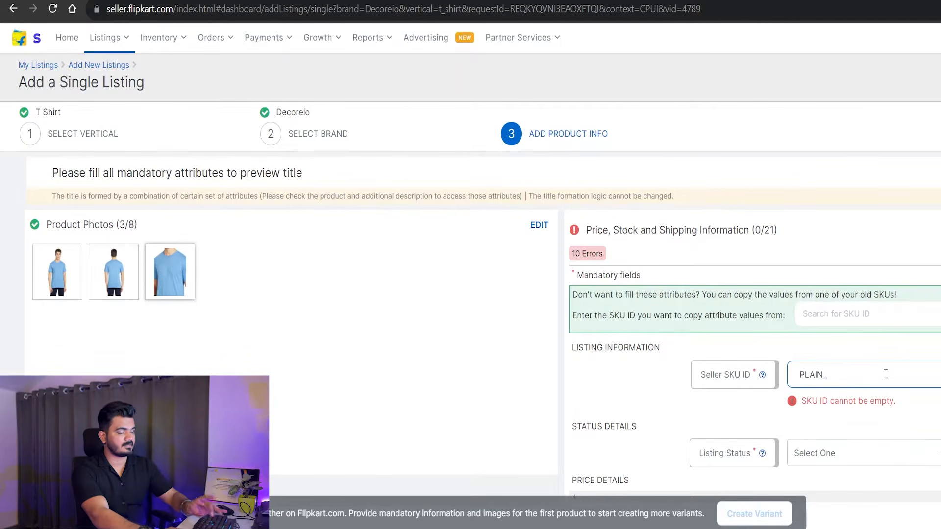
text(_)
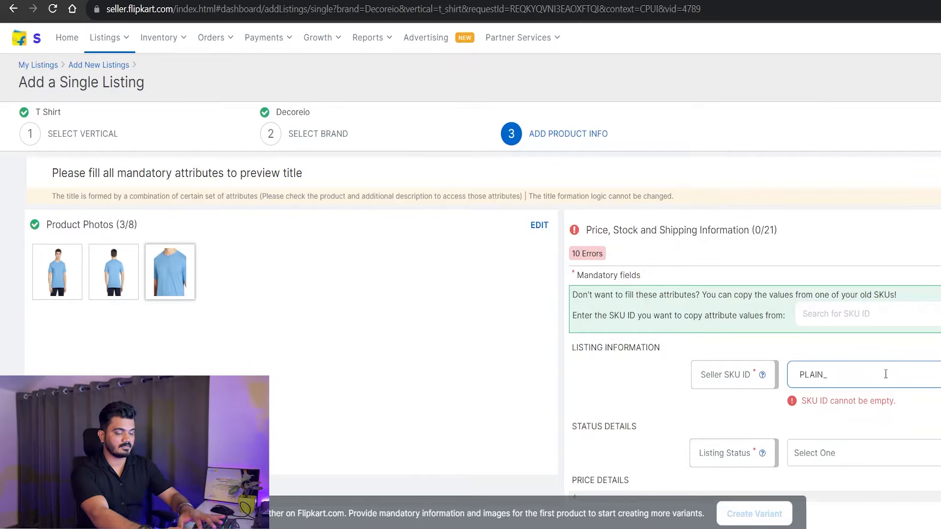
text(BLUE)
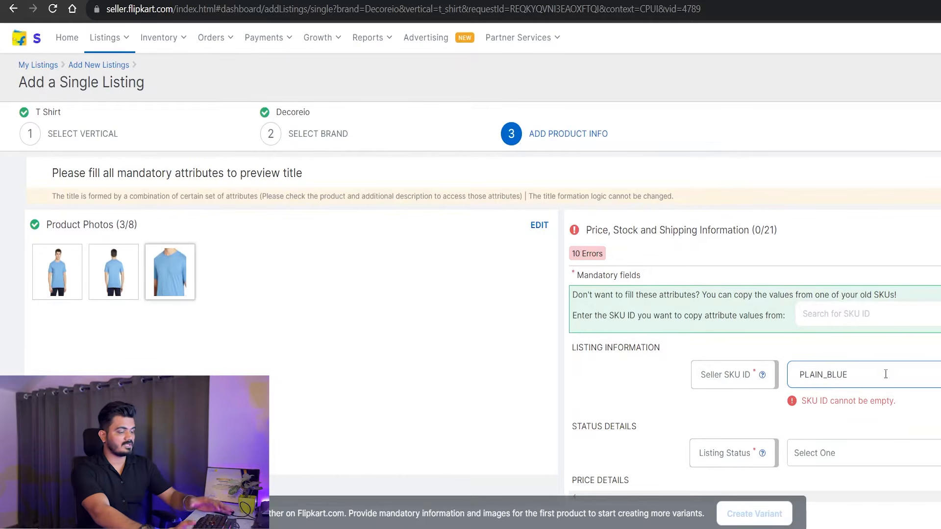
text(_S)
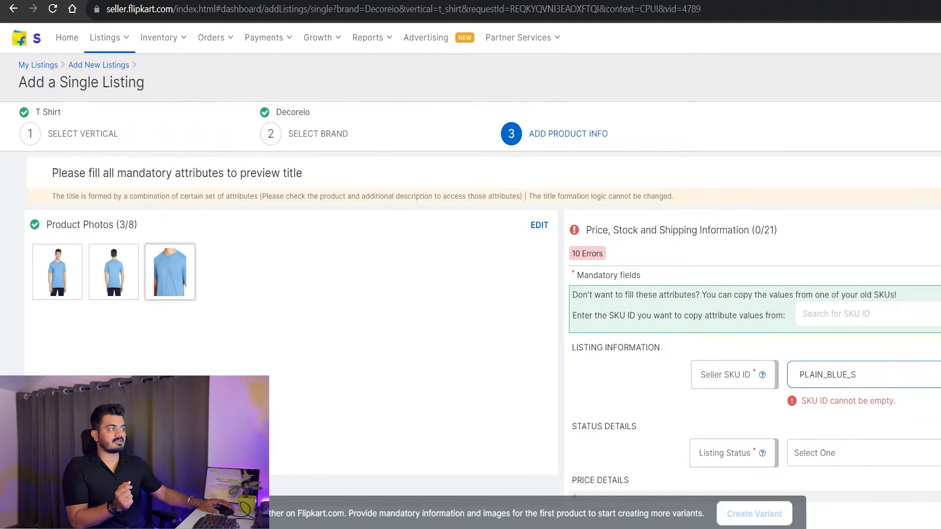
scroll(867, 293, down, 3)
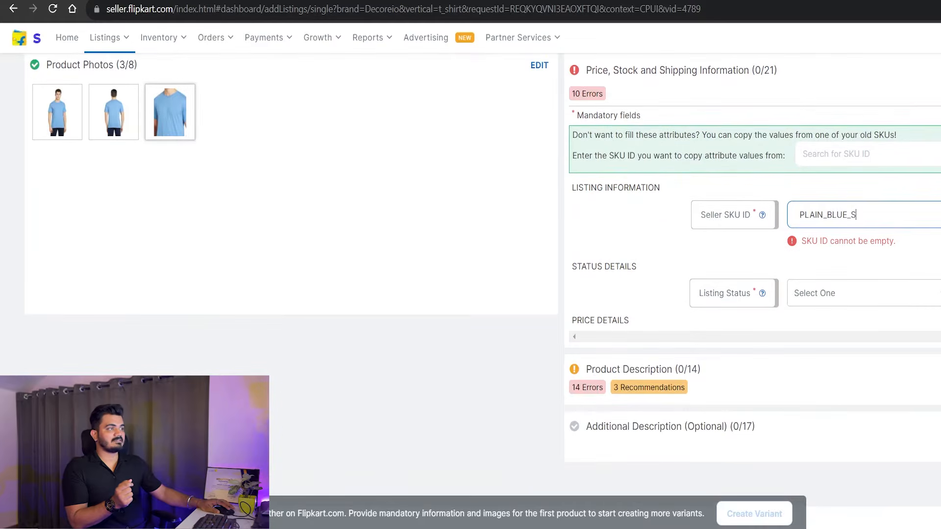
click(867, 293)
click(803, 321)
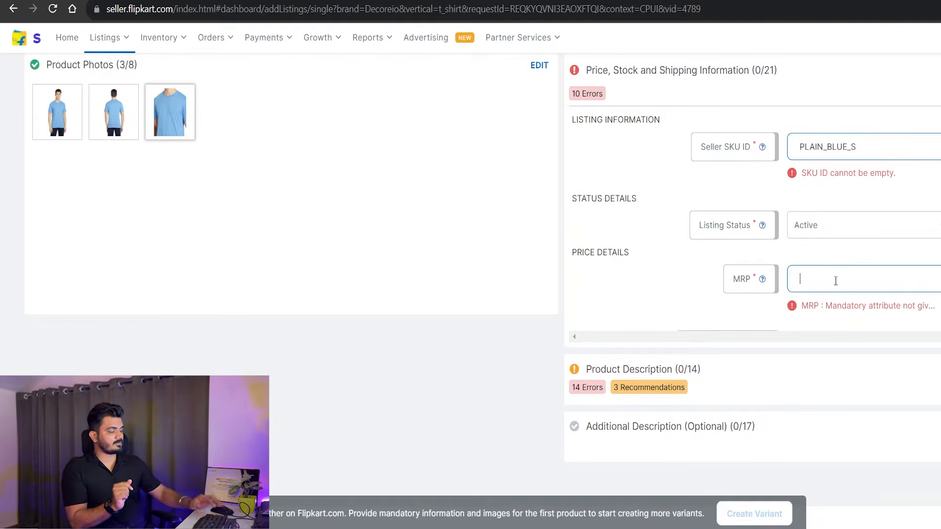
- Set the MRP to 999 and the selling price to 399 in the price details
text(999)
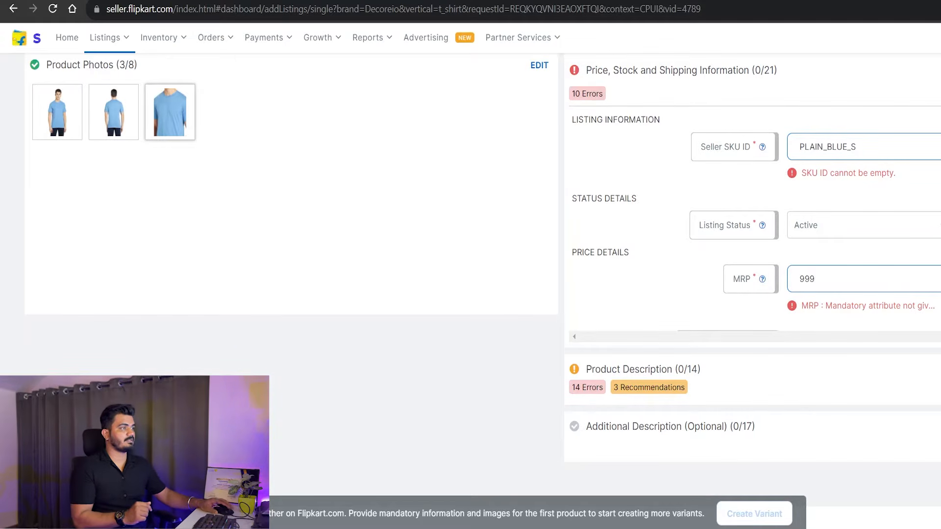
scroll(836, 274, down, 1)
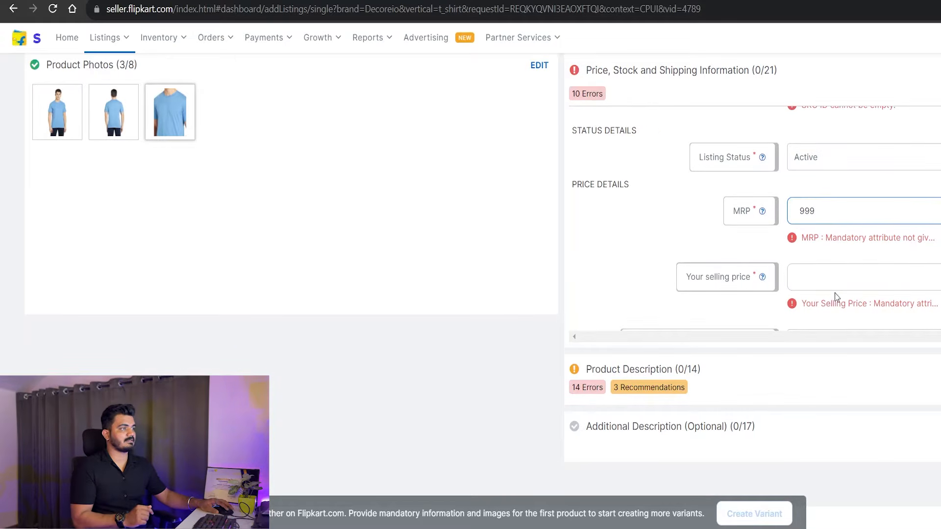
click(880, 274)
text(399)
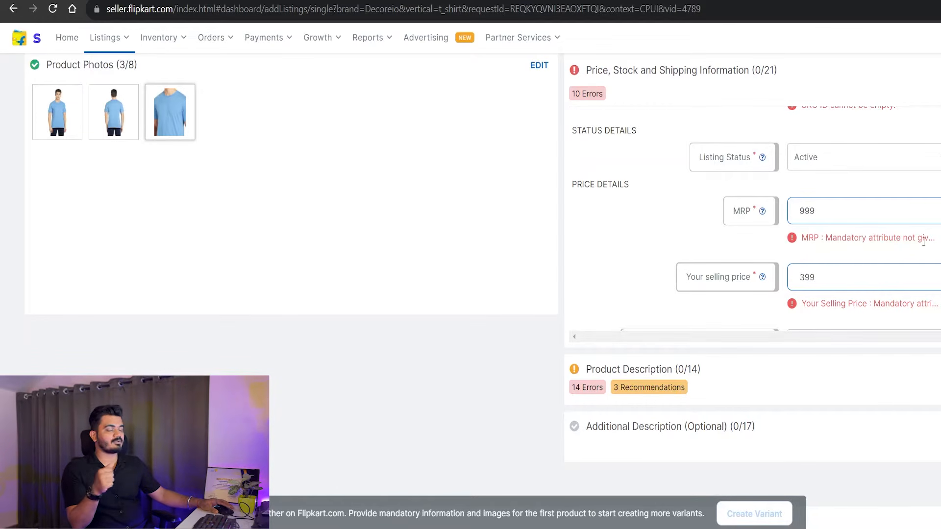
- Set the minimum order quantity to 1 and the fulfilment to Seller
scroll(843, 238, down, 3)
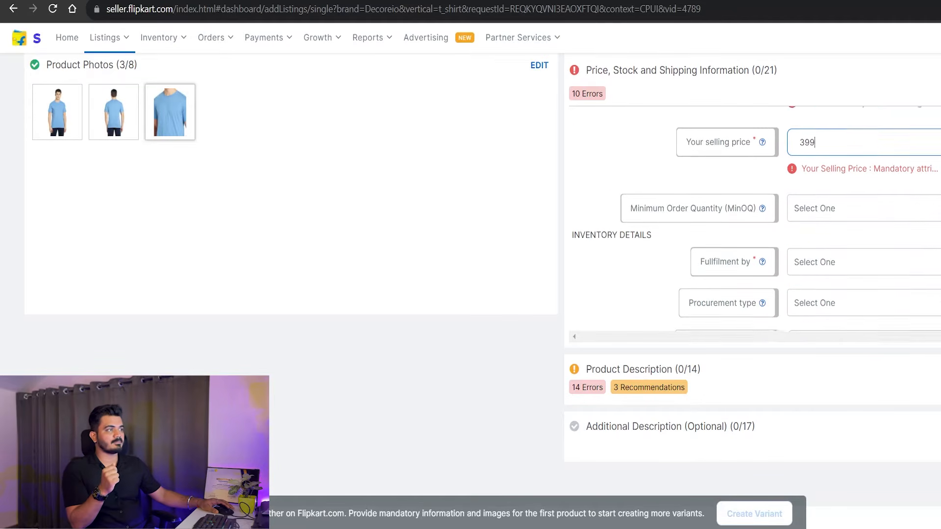
click(853, 217)
click(850, 243)
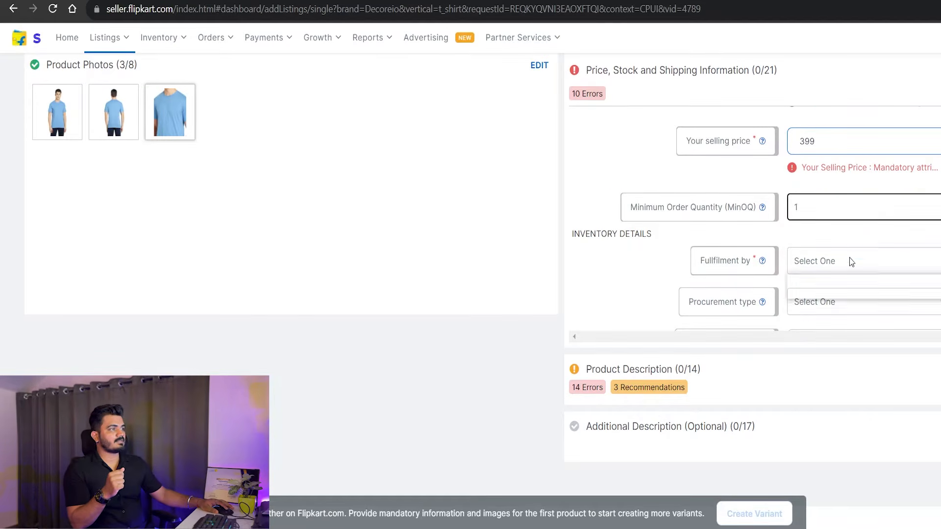
click(850, 261)
click(835, 290)
- Set the procurement type to Express and the procurement SLA to 1 in the inventory details
click(827, 294)
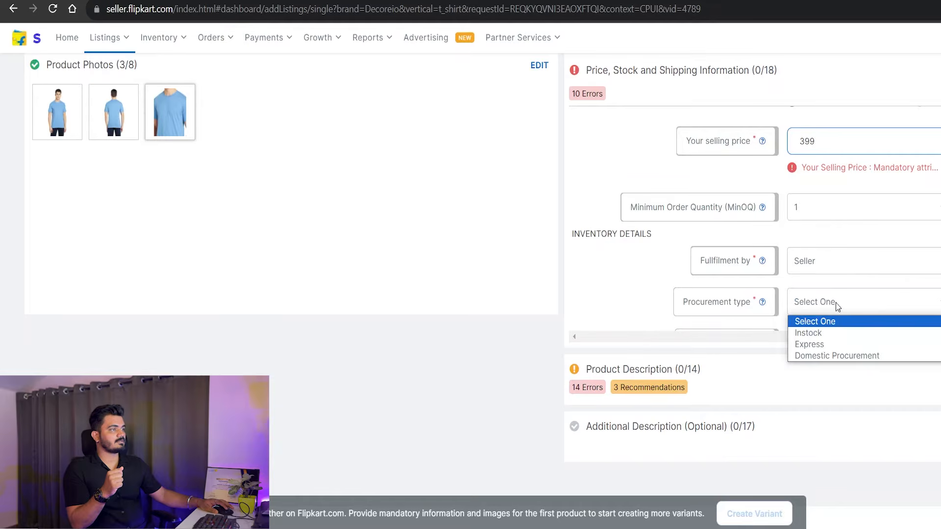
click(826, 343)
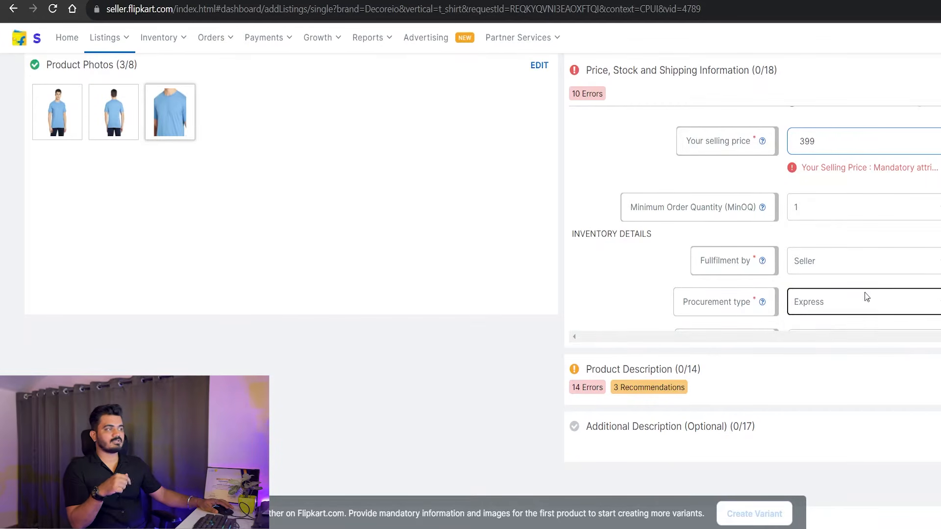
scroll(833, 221, down, 1)
click(872, 280)
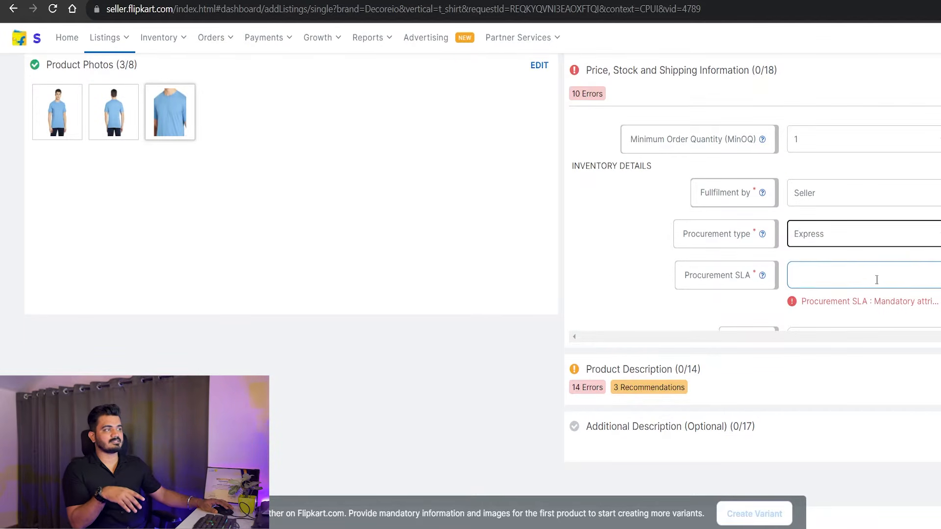
text(1)
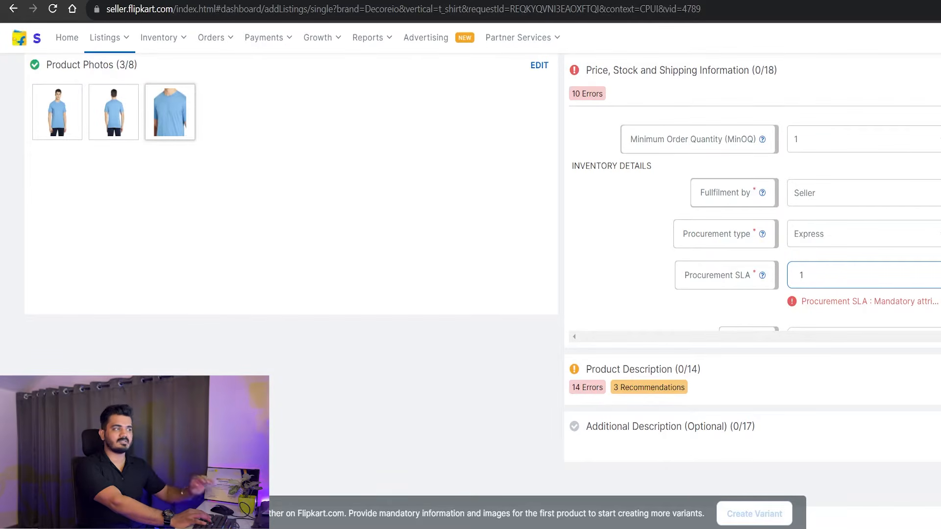
- Set the stock to 100 in the inventory details and choose Flipkart as the shipping provider
scroll(863, 220, down, 3)
click(882, 264)
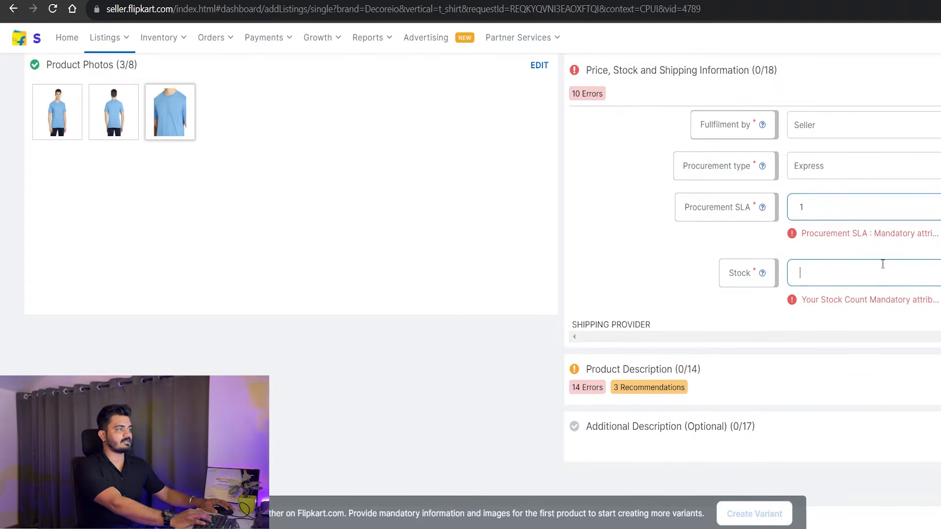
text(100)
scroll(843, 275, down, 3)
click(813, 282)
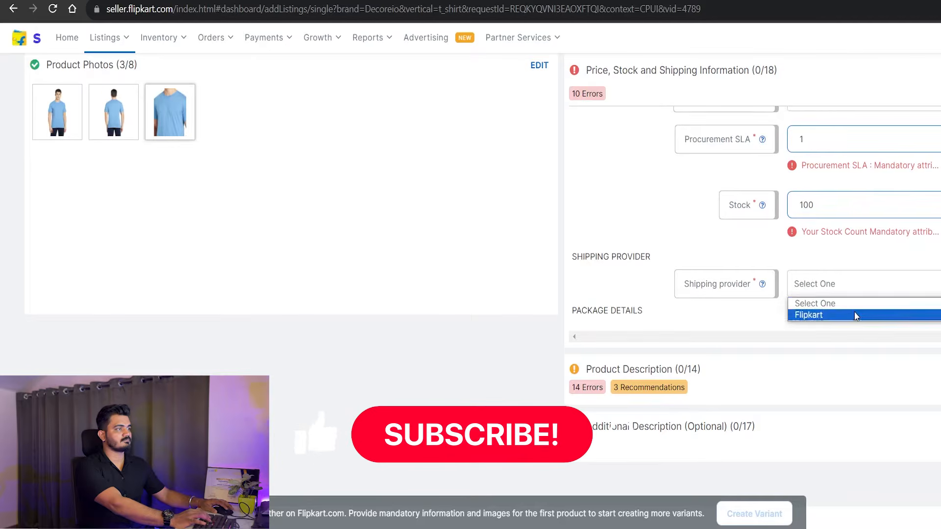
click(799, 313)
- Fill in the package details with length 15, breadth 6, height 15 and weight 0.3
scroll(796, 305, down, 3)
click(851, 272)
text(15)
scroll(852, 220, down, 3)
click(829, 257)
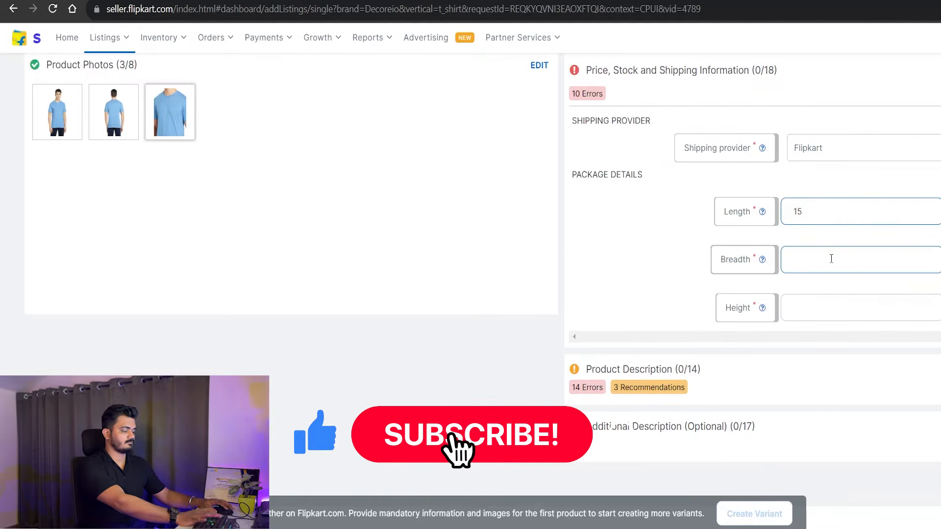
text(6)
click(823, 300)
text(15)
scroll(832, 255, down, 6)
click(846, 216)
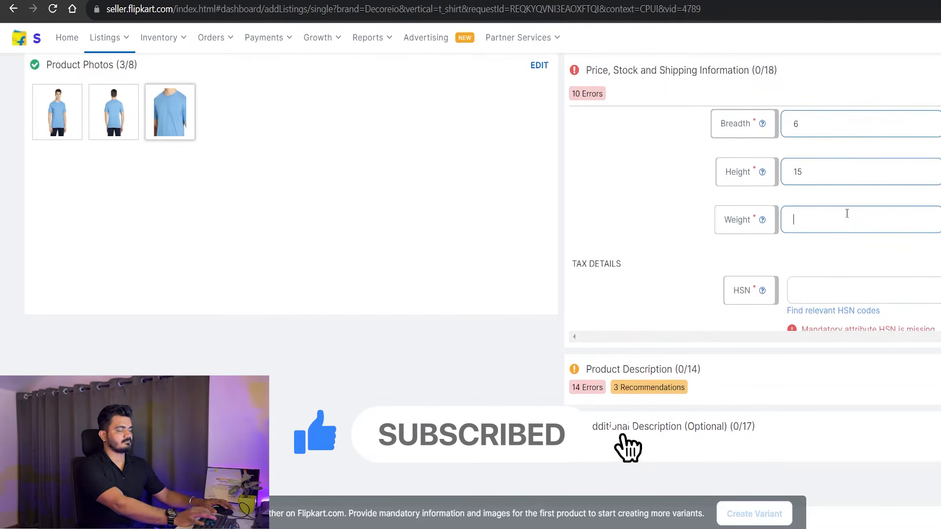
text(0.3)
- In the tax details, pick HSN code 61051010 from the relevant HSN codes and set the tax code to GST_APPAREL
click(864, 312)
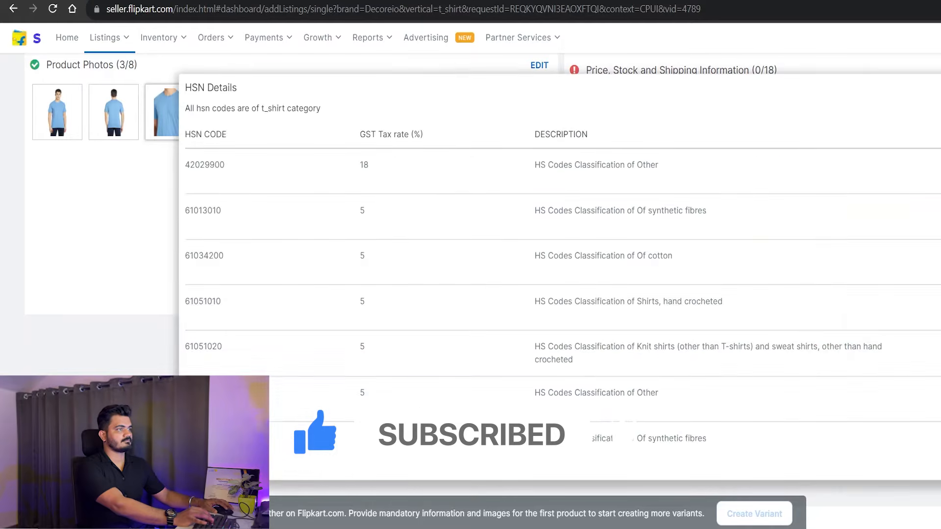
click(204, 311)
scroll(813, 275, down, 5)
click(816, 375)
- Set the country of origin to India in the manufacturing details
scroll(833, 294, down, 2)
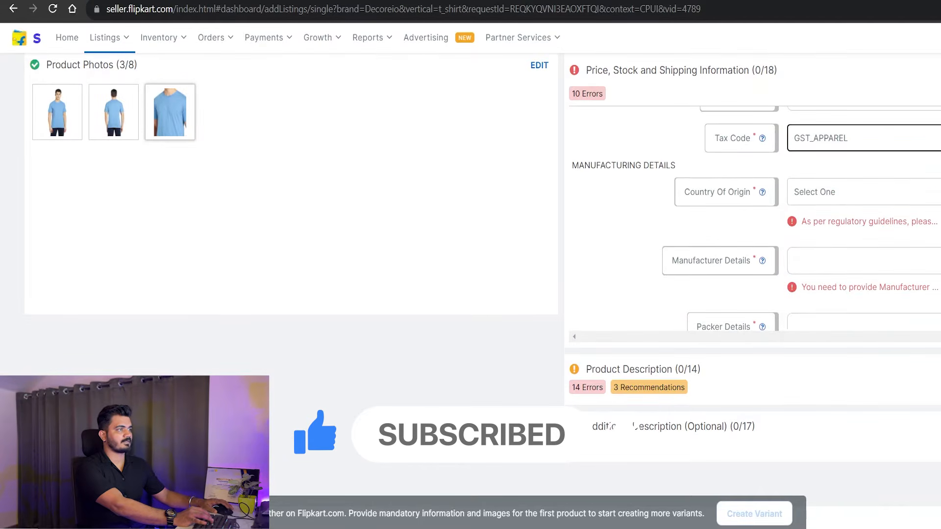
click(863, 197)
text(in)
key(Return)
scroll(887, 213, down, 1)
- Enter Clothing pvt as both the manufacturer details and the packer details
click(874, 220)
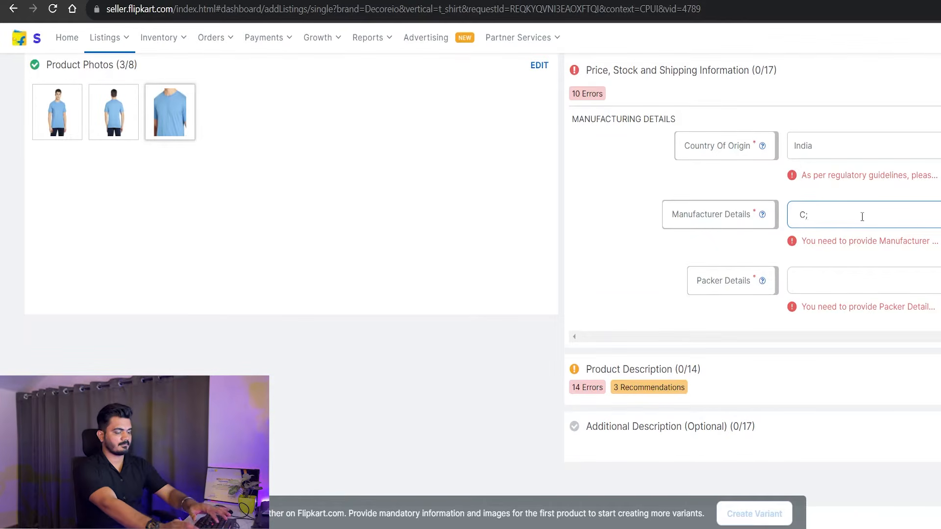
key(ctrl+a)
key(ctrl+c)
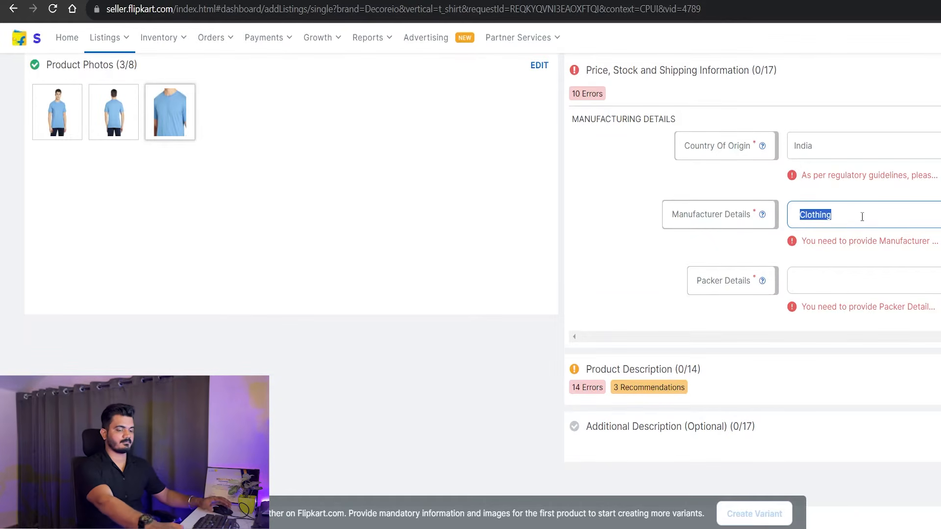
click(831, 275)
key(ctrl+v)
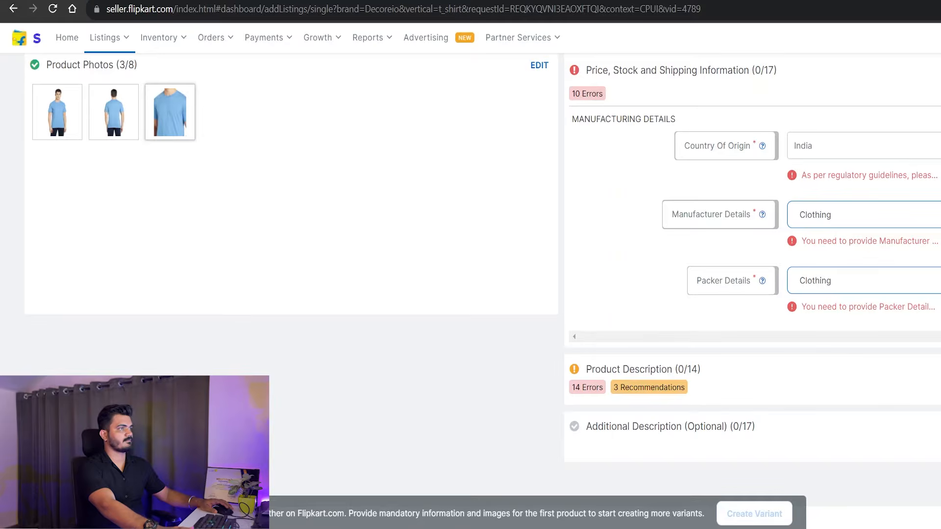
scroll(755, 382, down, 10)
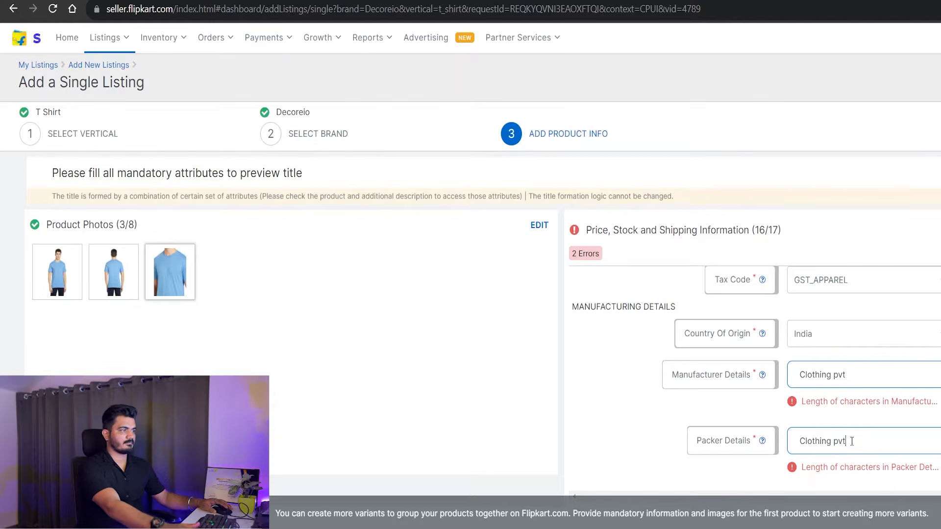
- In the product description, enter PLAIN_BLUE as the style code by reusing the seller SKU ID without its size suffix
scroll(900, 247, down, 3)
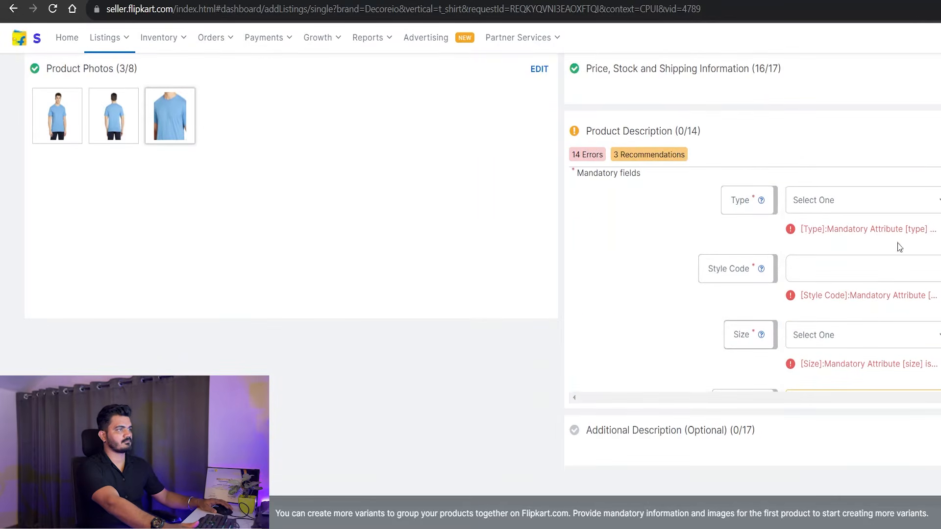
click(828, 199)
click(833, 360)
click(835, 273)
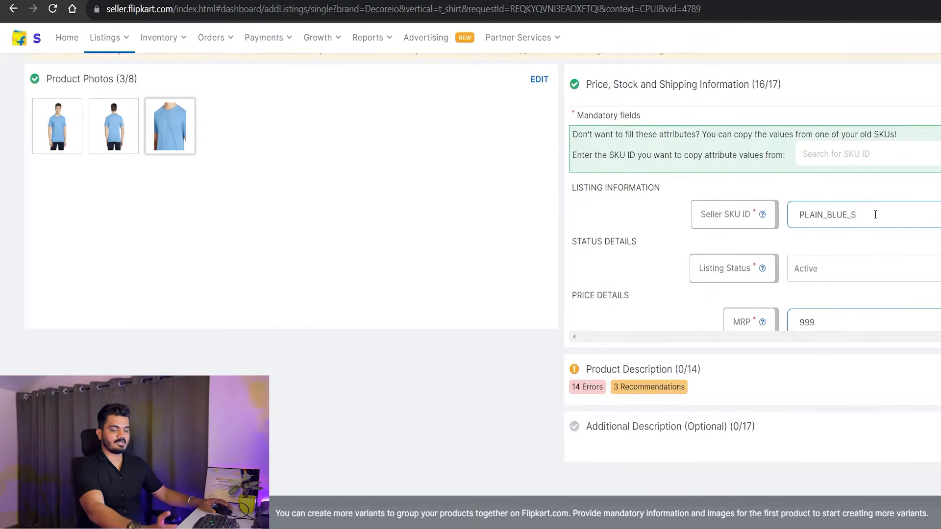
key(ctrl+a)
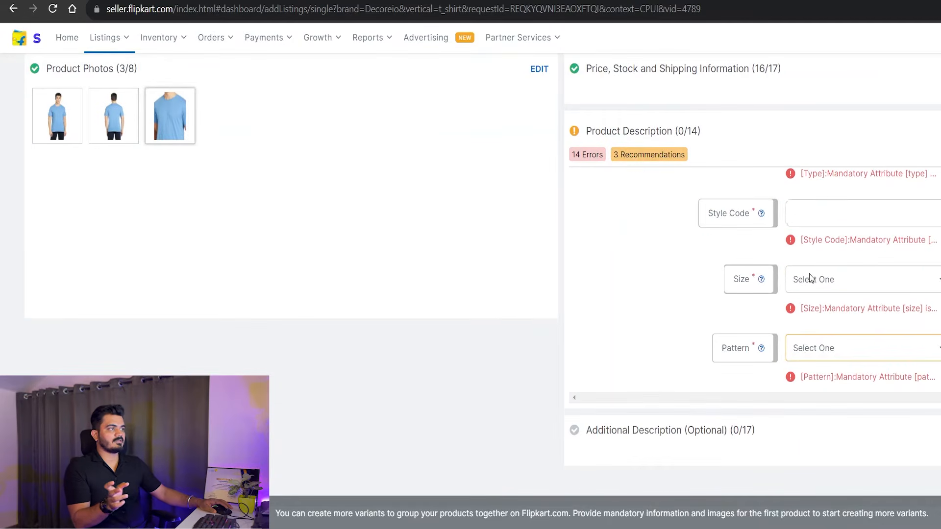
click(806, 216)
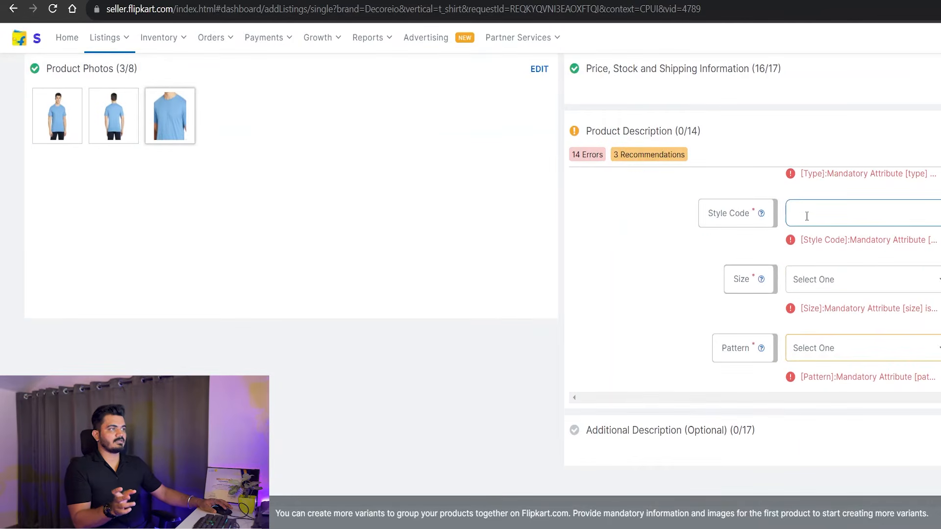
key(ctrl+v)
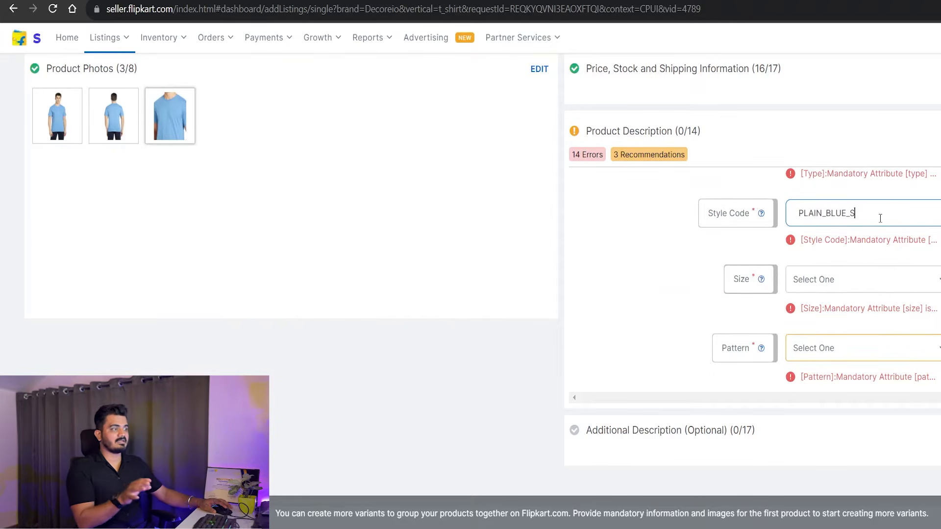
key(BackSpace)
key(BackSpace)
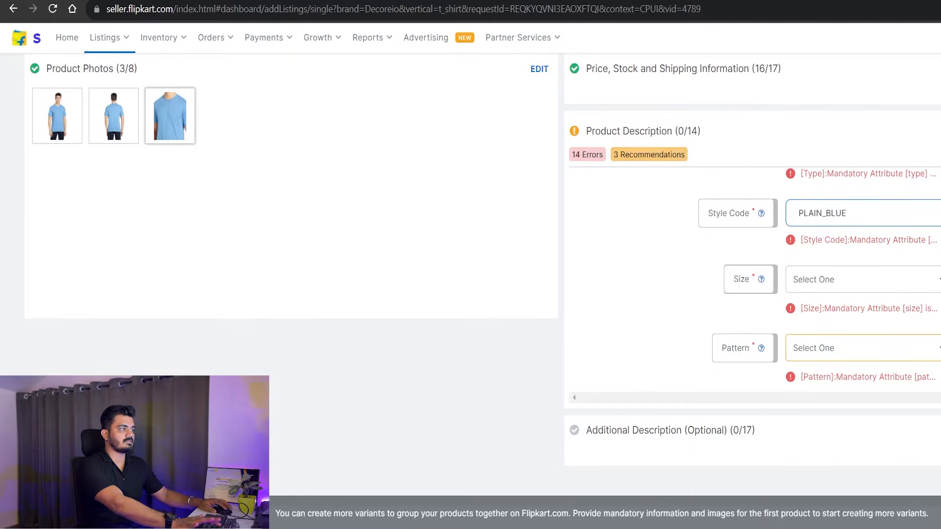
- Set the size to S and the pattern to Solid in the product description
scroll(754, 275, down, 5)
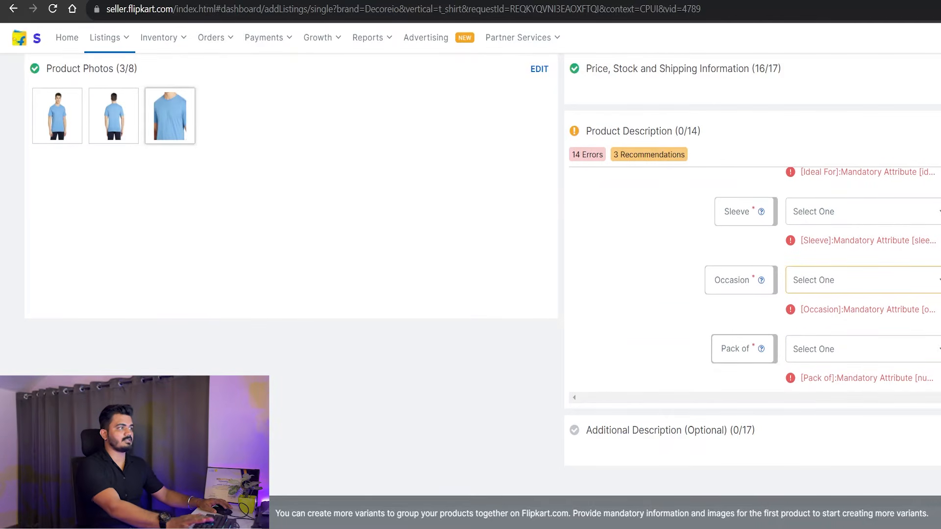
scroll(896, 225, up, 6)
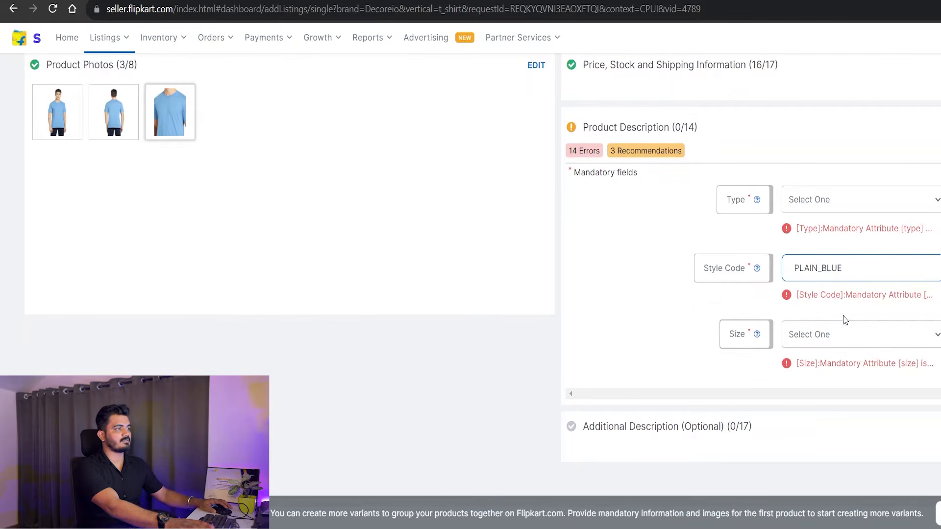
scroll(845, 319, down, 1)
click(838, 266)
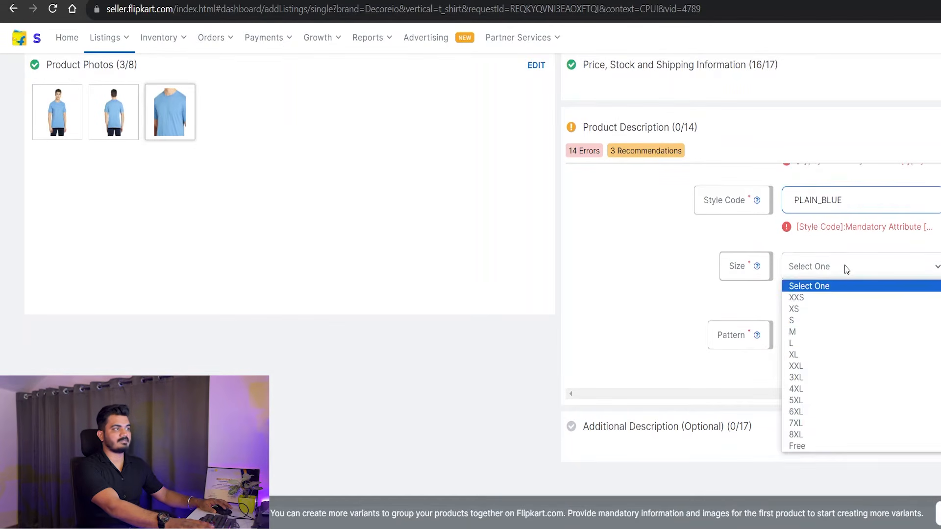
click(804, 326)
click(810, 332)
click(847, 306)
scroll(846, 309, down, 1)
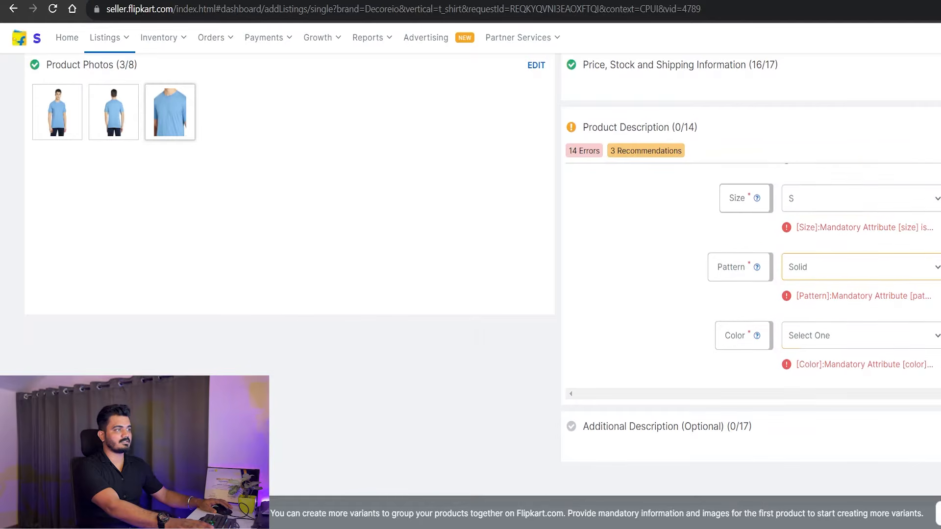
- Set the product color to Blue and the fabric to Pure Cotton
scroll(886, 272, down, 1)
click(886, 269)
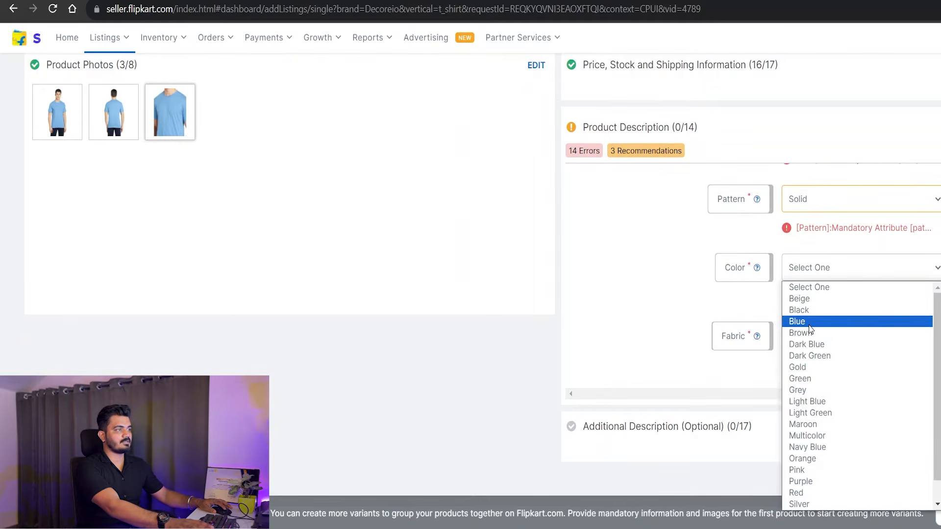
click(809, 326)
click(815, 335)
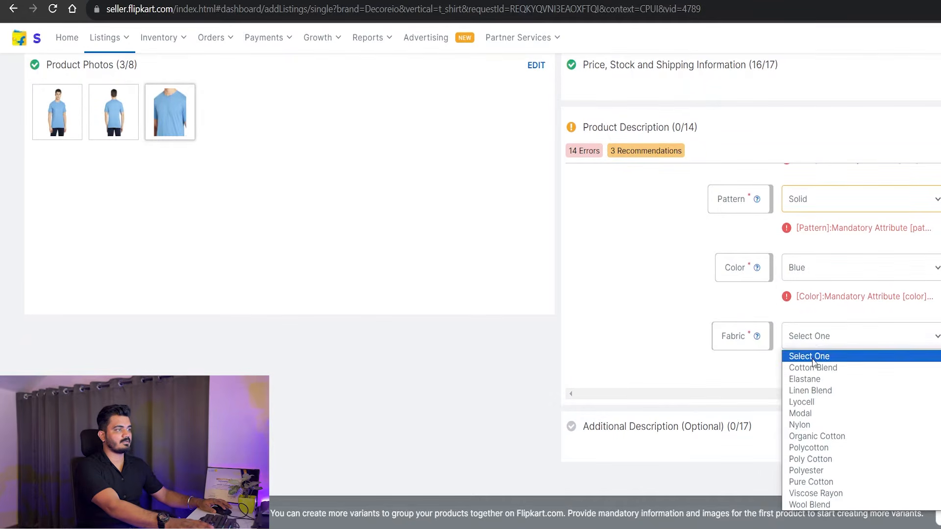
click(817, 483)
- Enter Blue as the brand color and set Ideal For to Men
scroll(857, 274, down, 3)
click(814, 273)
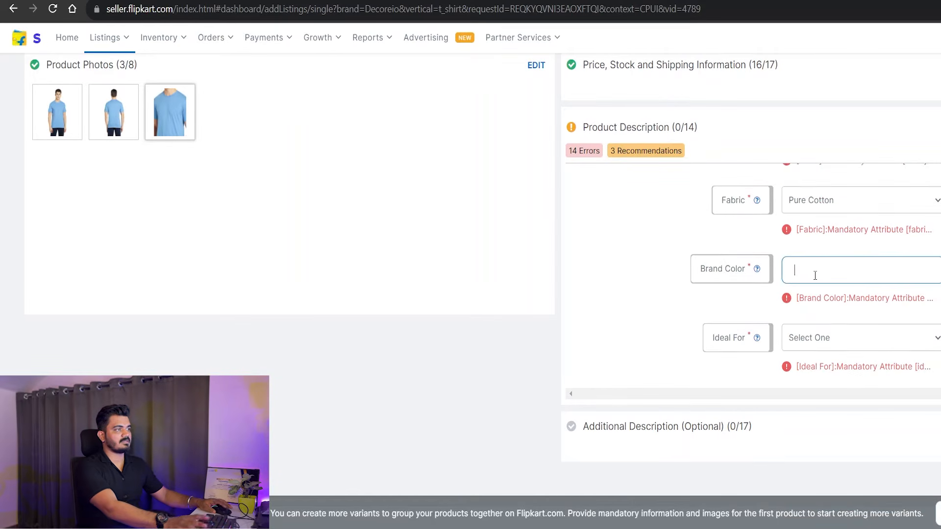
text(BLu)
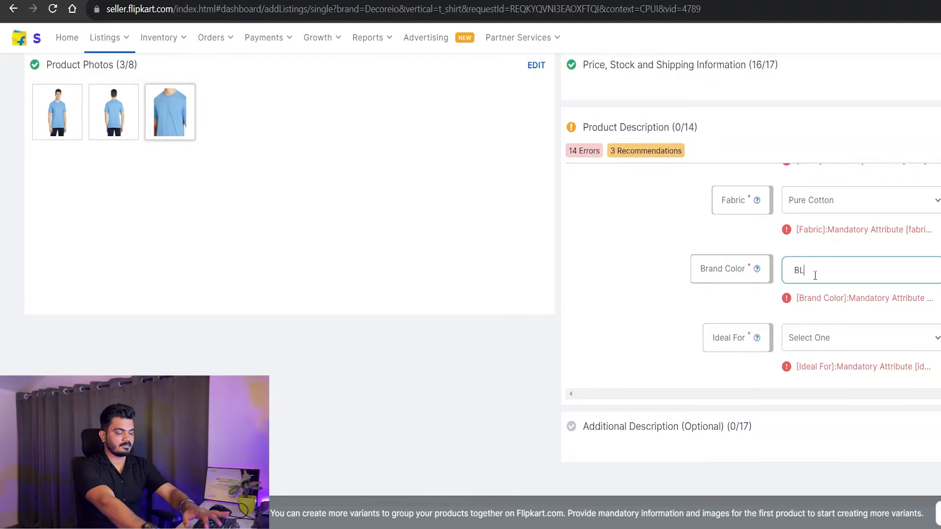
key(BackSpace)
key(BackSpace)
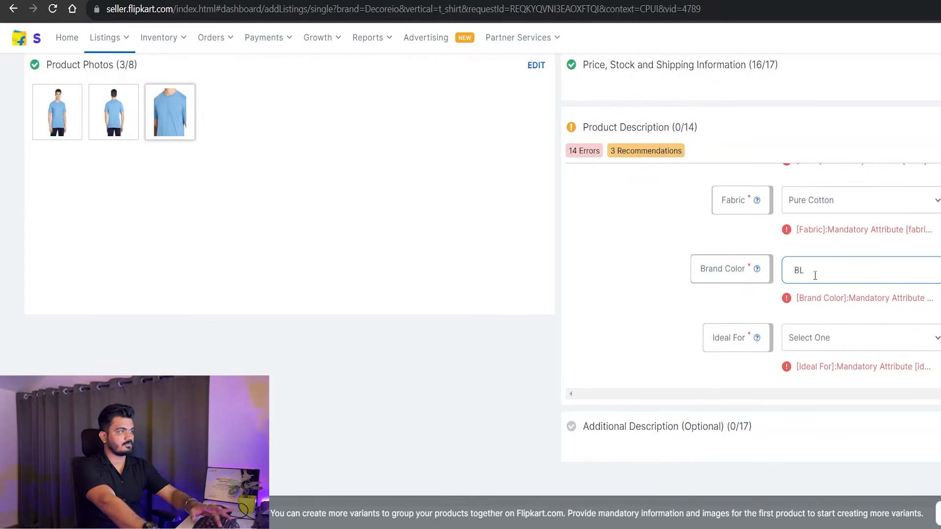
text(lue)
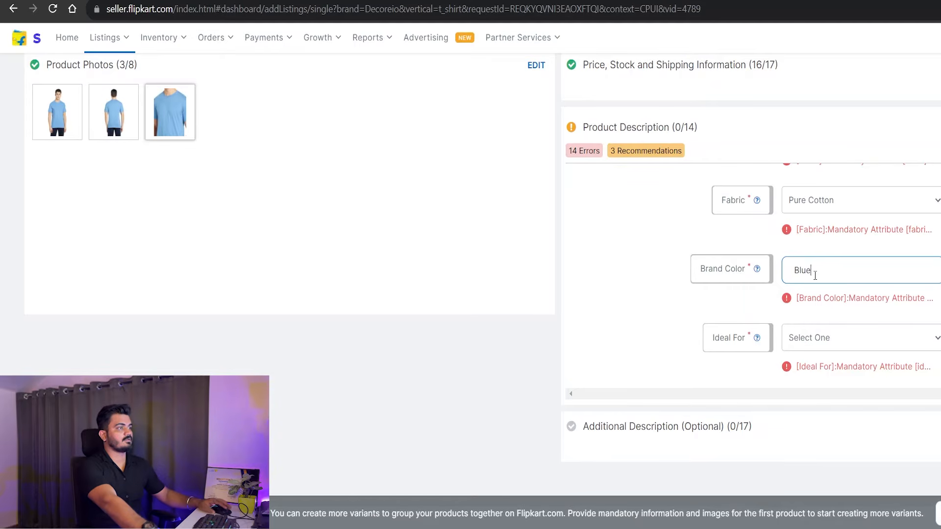
click(833, 342)
click(797, 380)
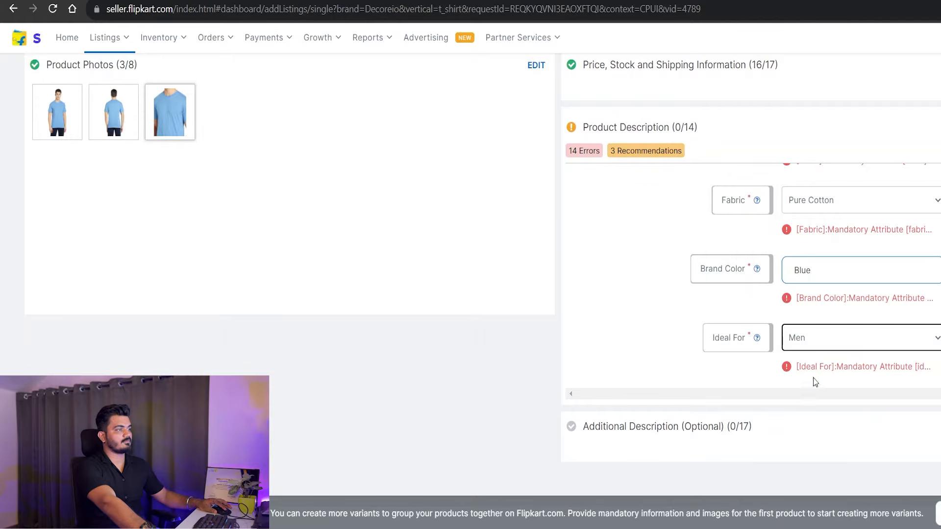
- Set the sleeve to Half Sleeve and the occasion to Casual
scroll(833, 319, down, 3)
click(860, 273)
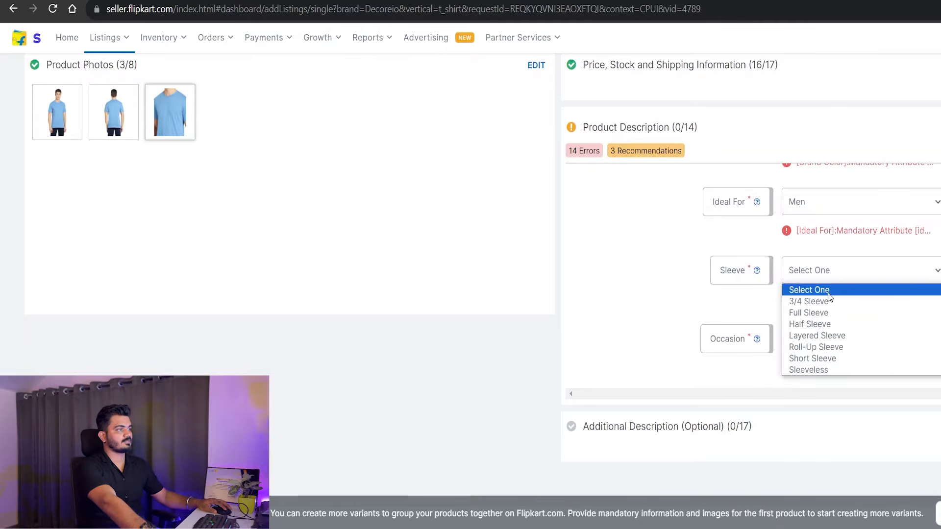
click(800, 323)
click(804, 338)
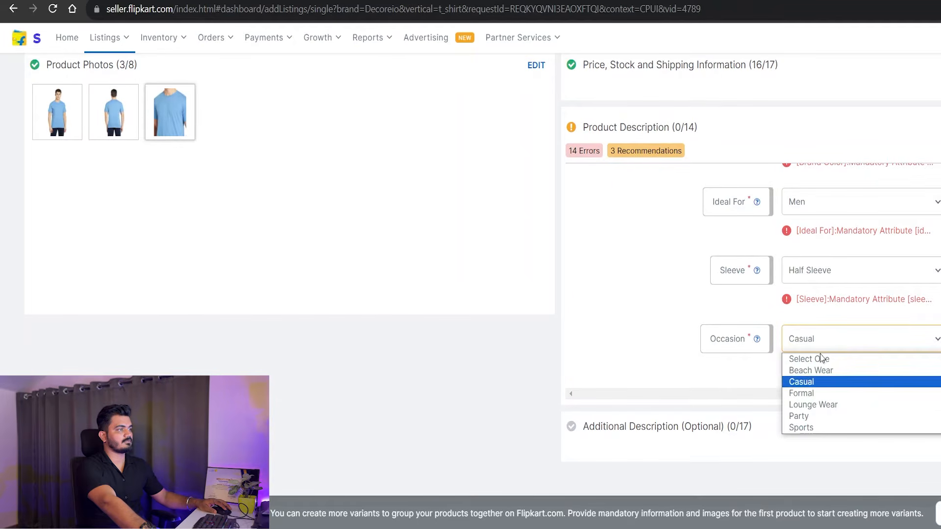
click(819, 382)
- Set Pack of to 1 and the fabric care to Machine Wash As Per Tag
scroll(929, 300, down, 3)
click(858, 284)
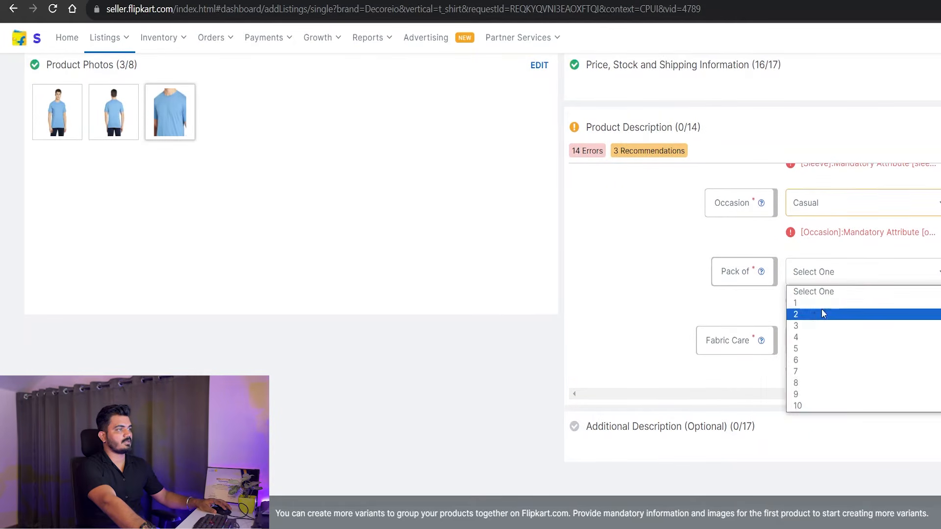
click(821, 311)
click(812, 340)
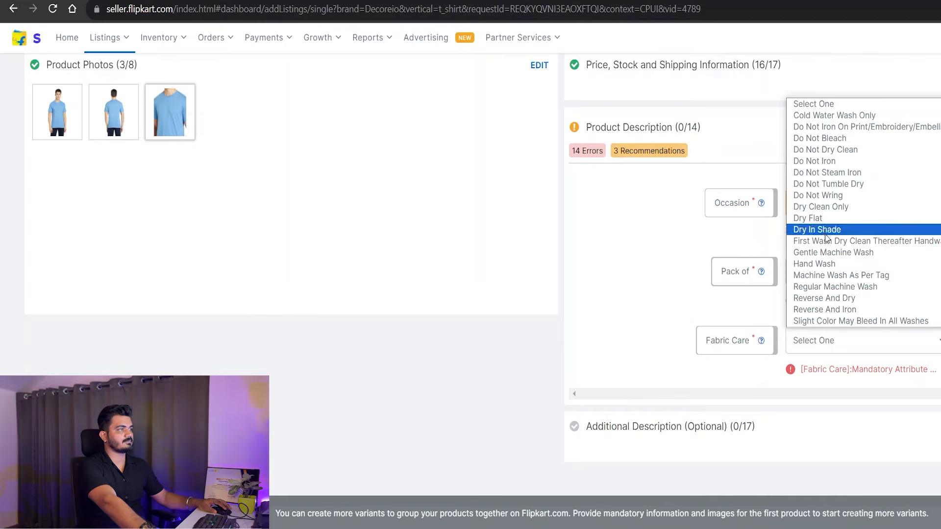
click(832, 275)
- Set the fit to Regular and Suitable For to Western Wear
scroll(852, 272, down, 3)
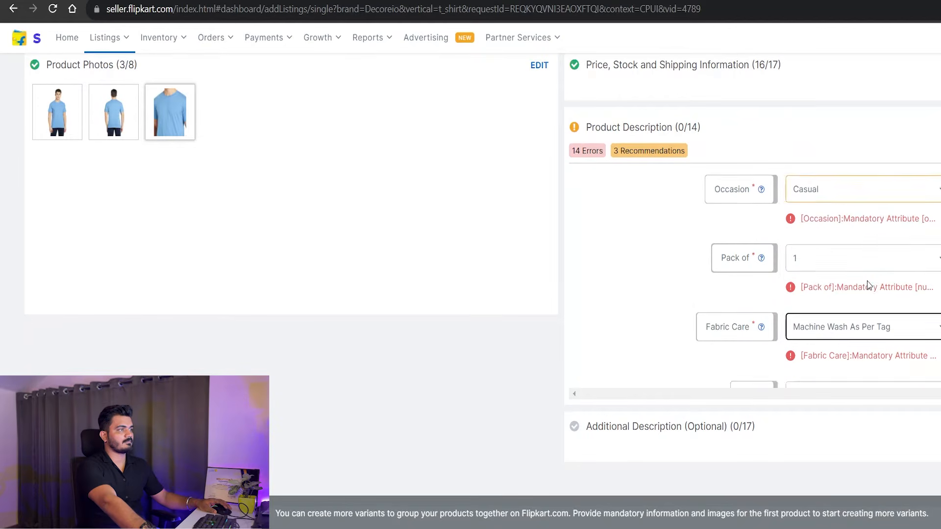
click(864, 273)
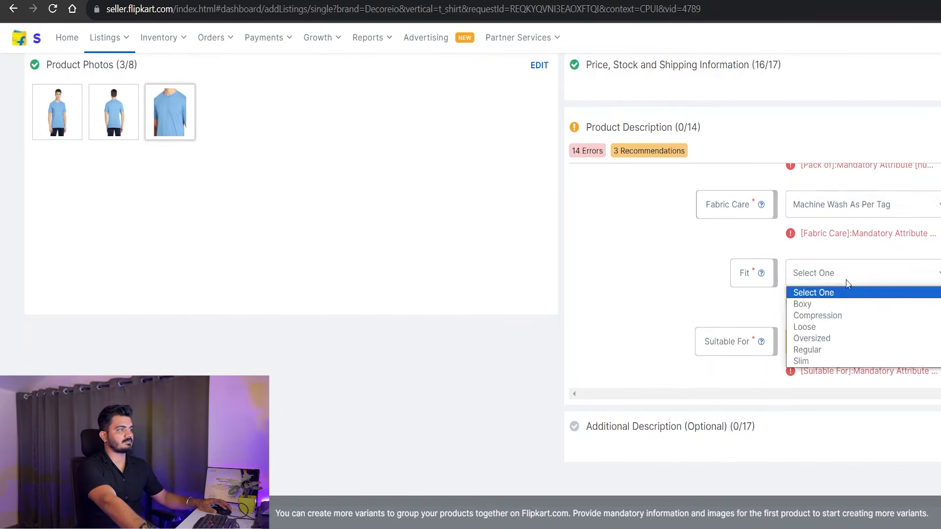
click(828, 350)
click(820, 348)
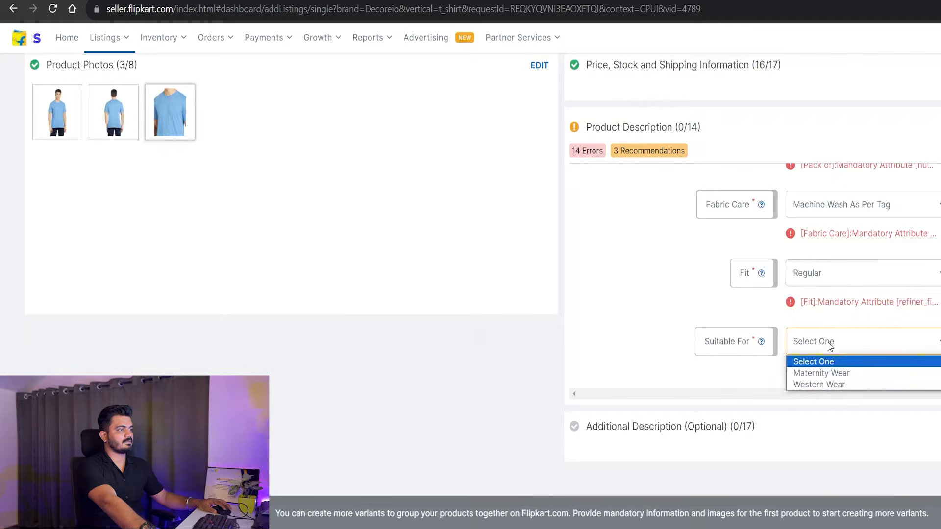
click(823, 384)
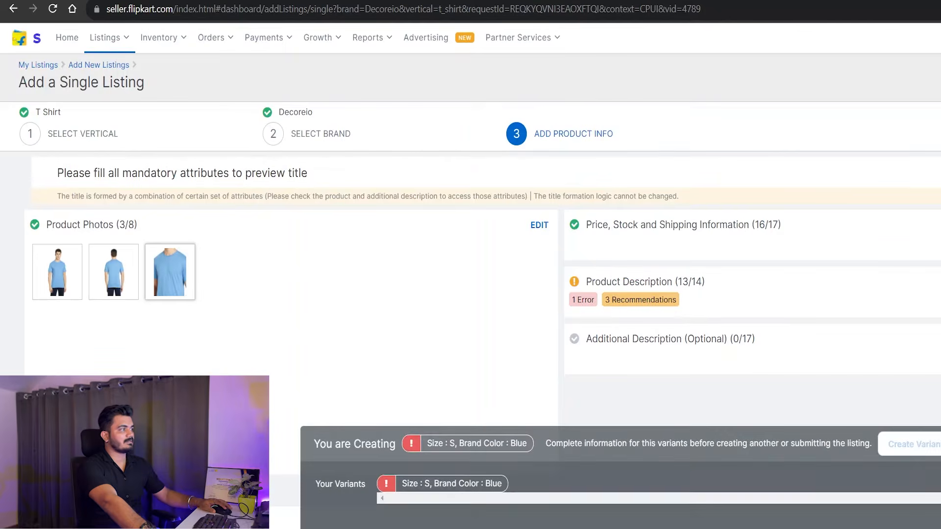
- Set the T-shirt's Type to Round Neck in the product description
click(939, 281)
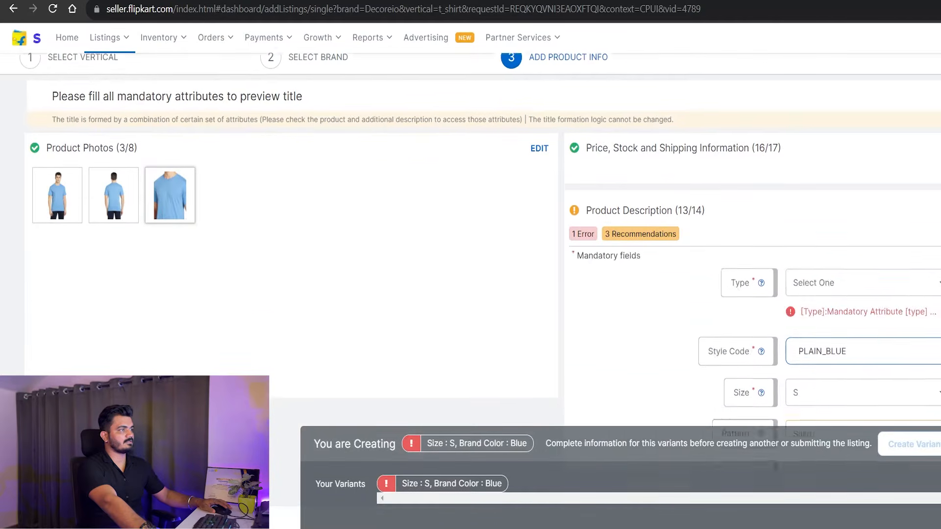
scroll(899, 233, down, 2)
scroll(903, 243, up, 2)
click(884, 203)
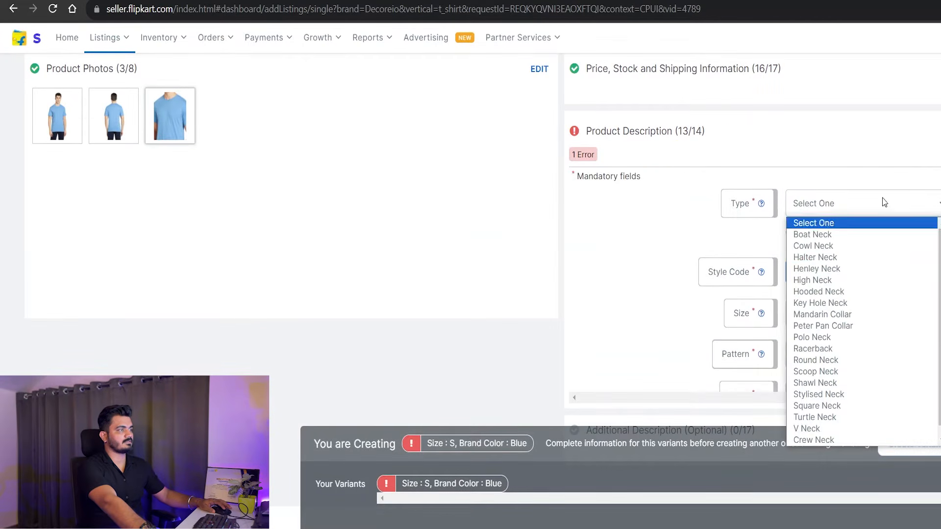
click(814, 360)
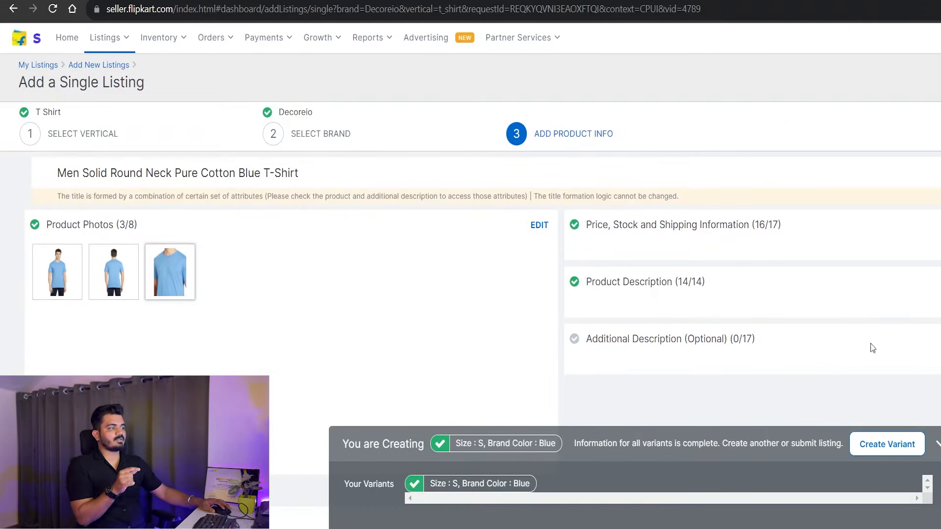
- Collapse the variants overview, open the optional additional description and set Reversible to Yes
click(937, 446)
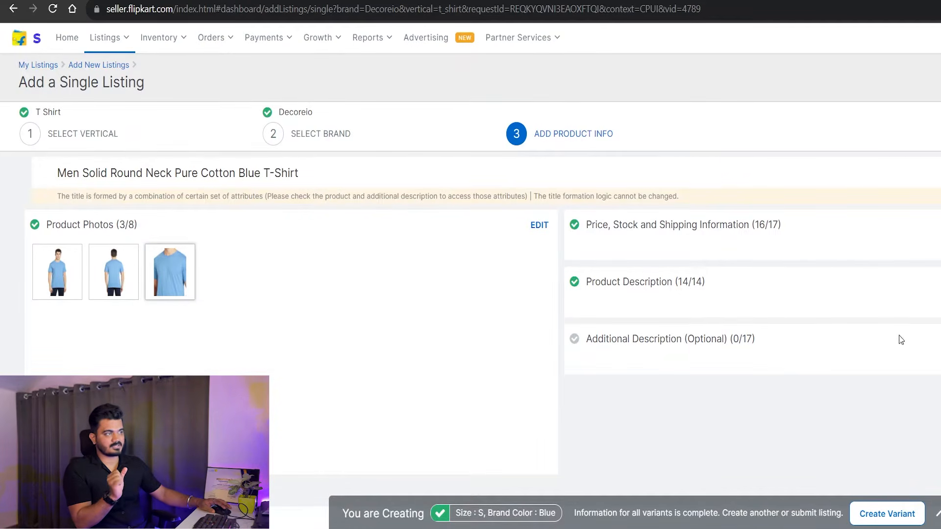
click(938, 338)
scroll(930, 343, down, 2)
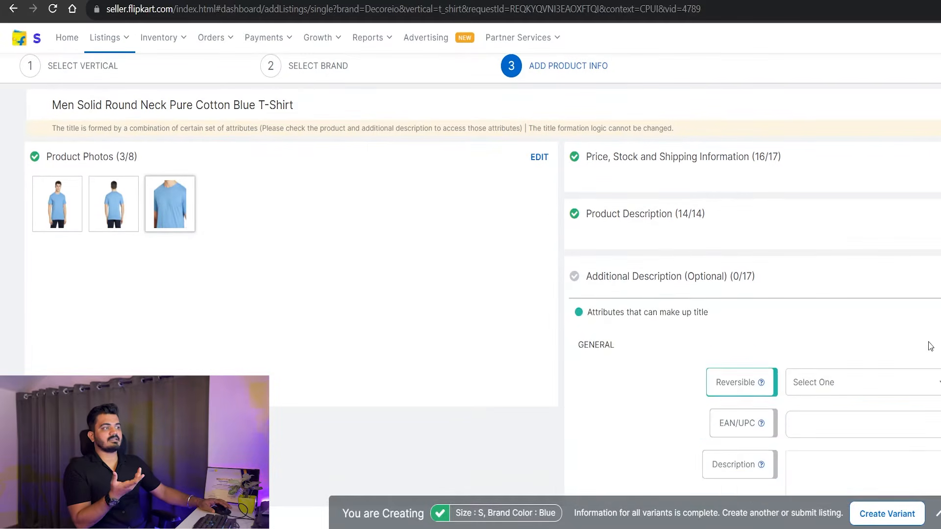
click(872, 323)
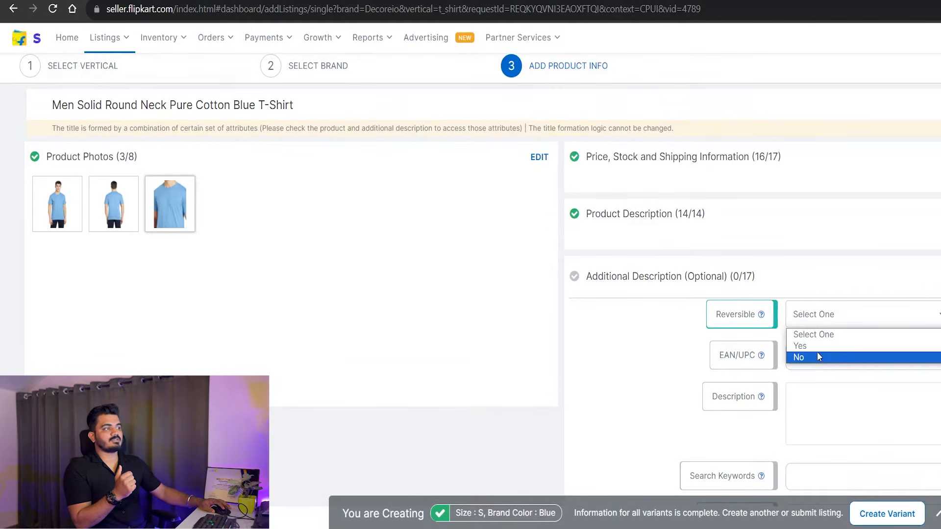
click(819, 346)
scroll(490, 279, down, 2)
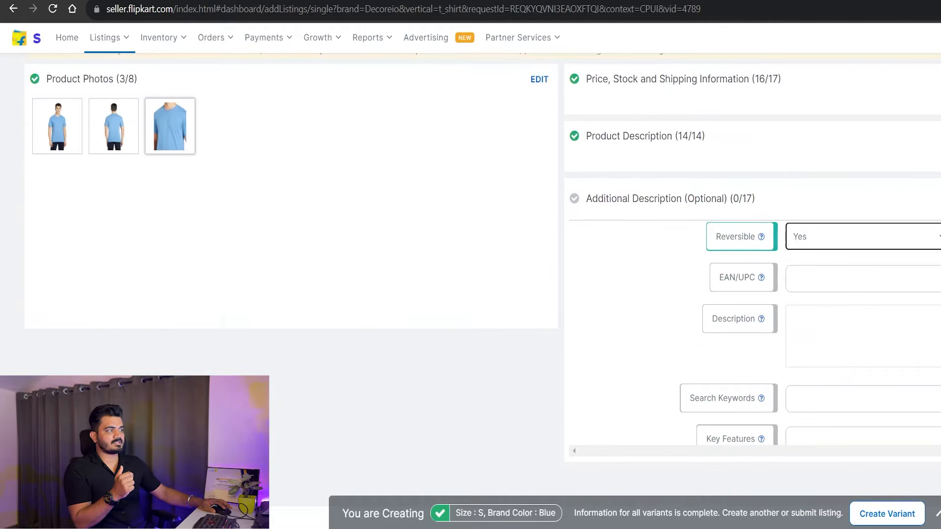
- Enter "mens tshirt" as the first search keyword in the additional description
scroll(857, 334, down, 3)
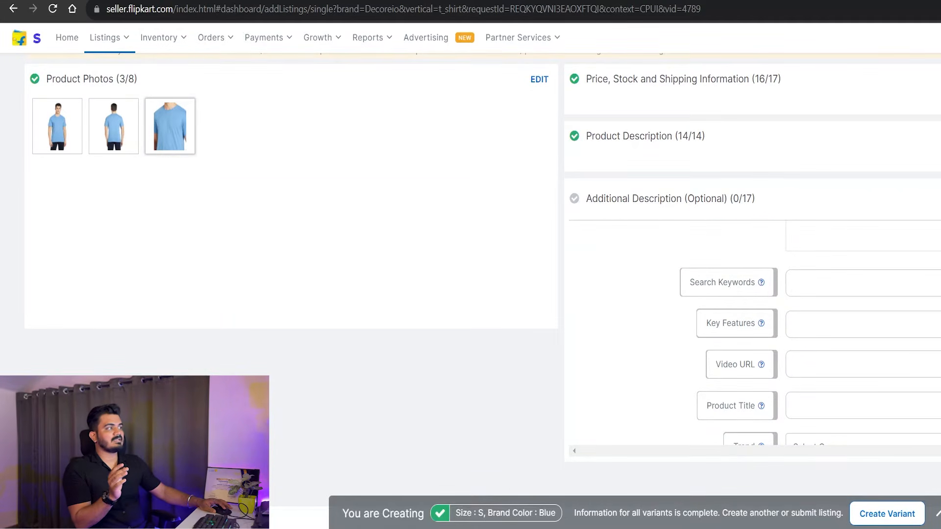
scroll(857, 343, up, 3)
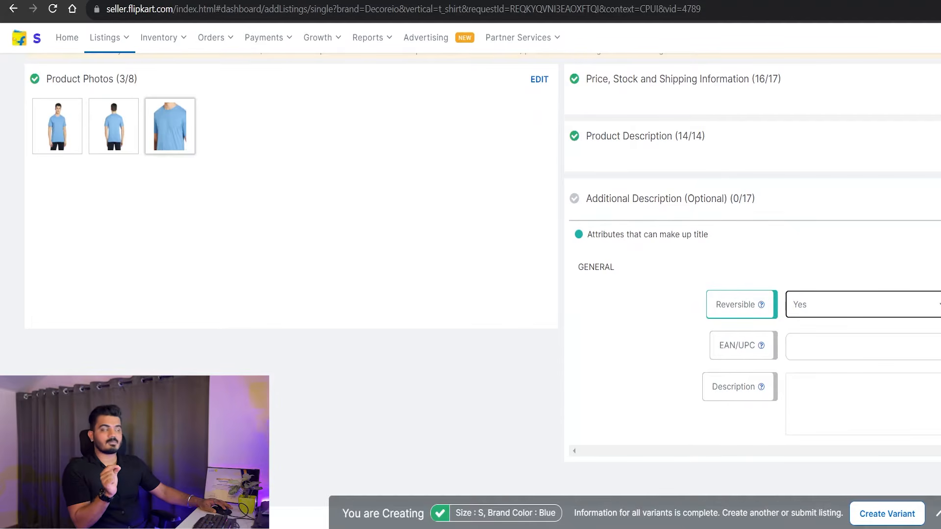
scroll(858, 343, down, 1)
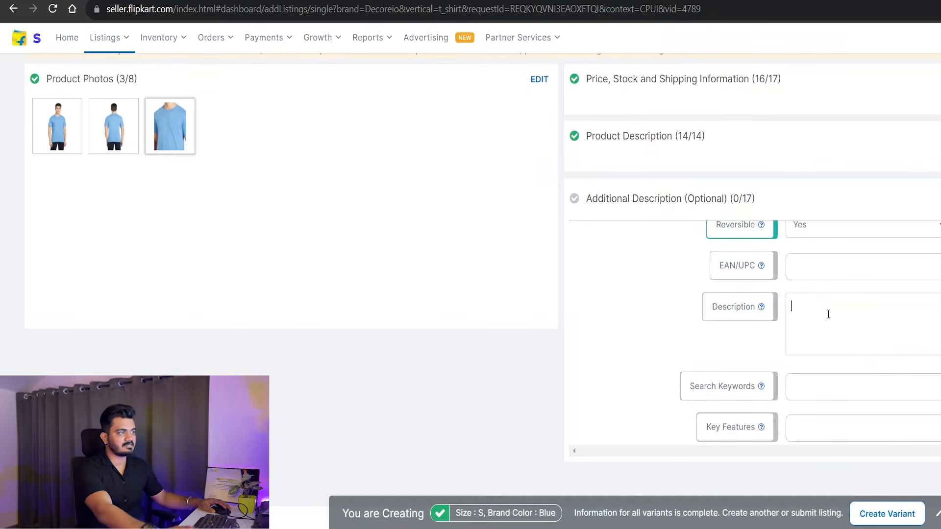
scroll(829, 313, down, 2)
click(808, 316)
click(637, 318)
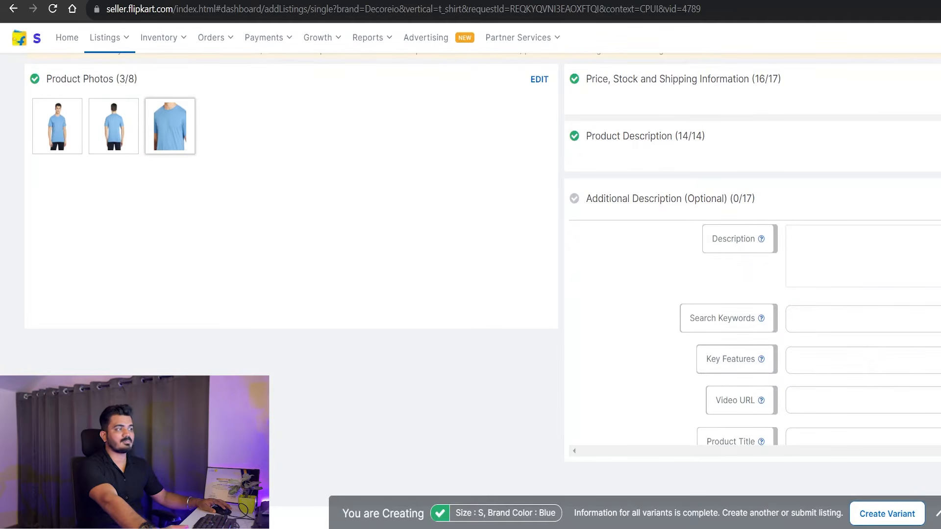
click(856, 315)
text(mens tshirt)
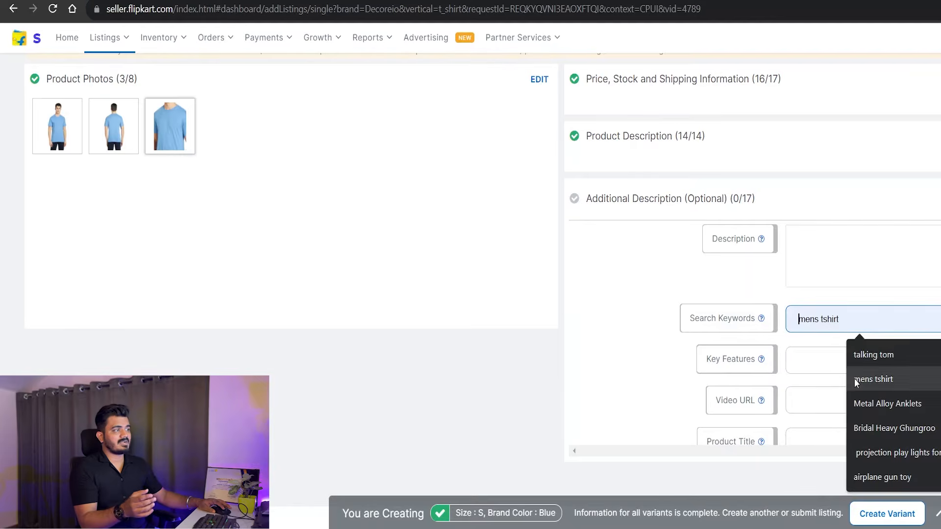
key(Return)
- Enter "mens blue tshirt" as the second search keyword, reworking the suggested "mens black tshirt" entry
click(813, 350)
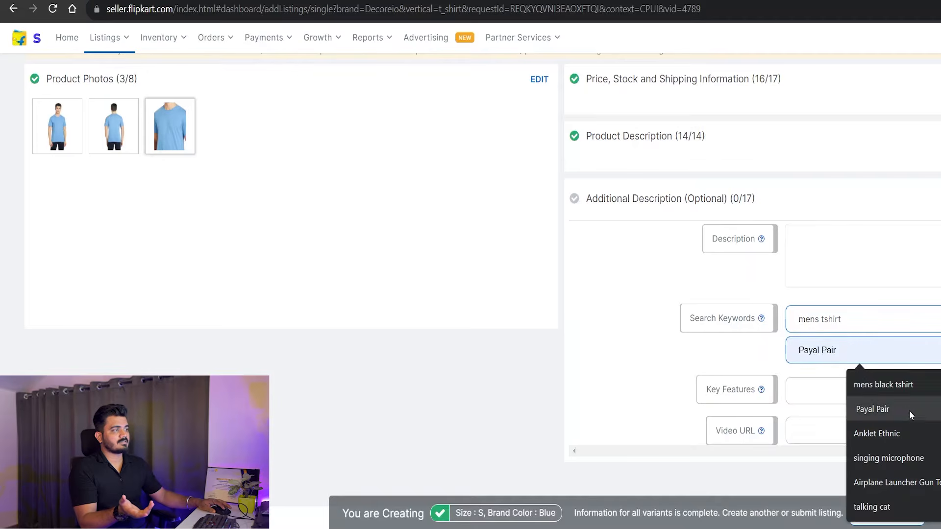
click(920, 386)
click(844, 350)
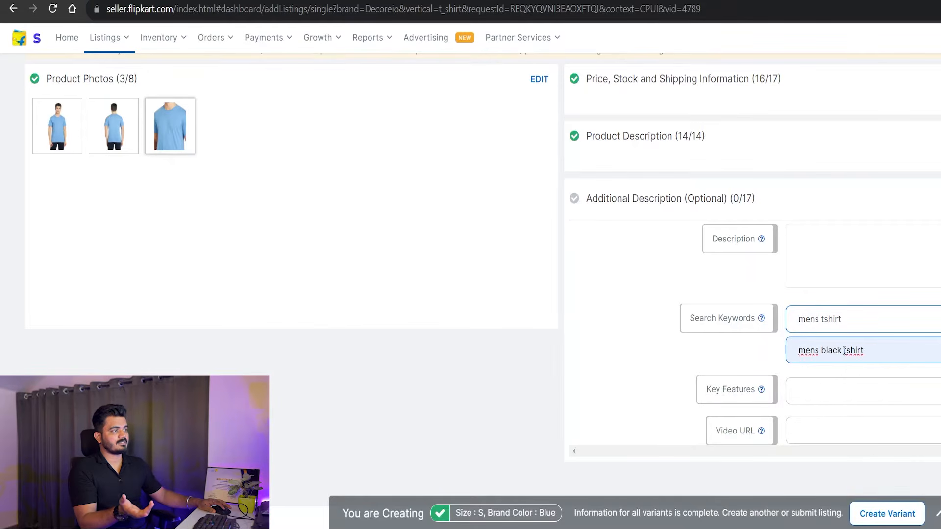
key(BackSpace)
key(BackSpace)
key(BackSpace)
key(BackSpace)
key(BackSpace)
key(BackSpace)
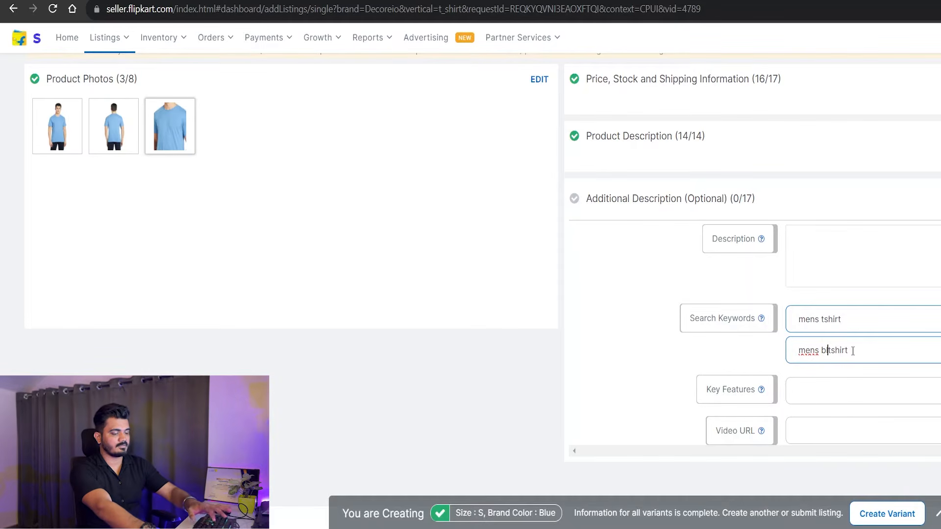
text(blue)
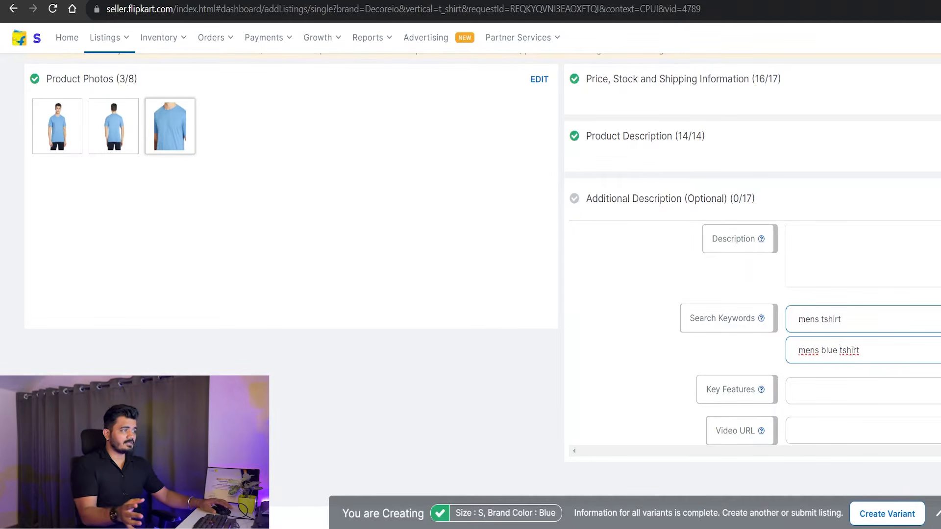
- Add a third search keyword reading "decorio"
click(940, 351)
click(857, 373)
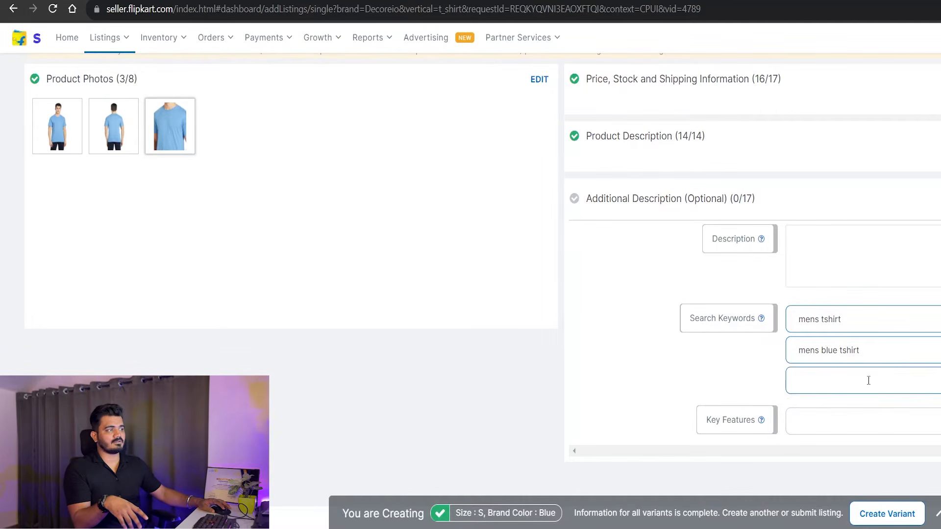
click(803, 389)
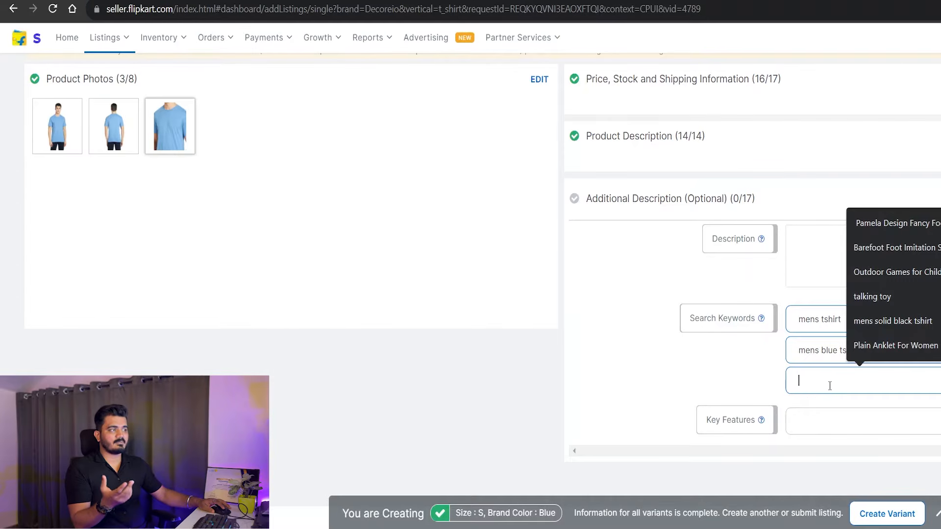
text(d)
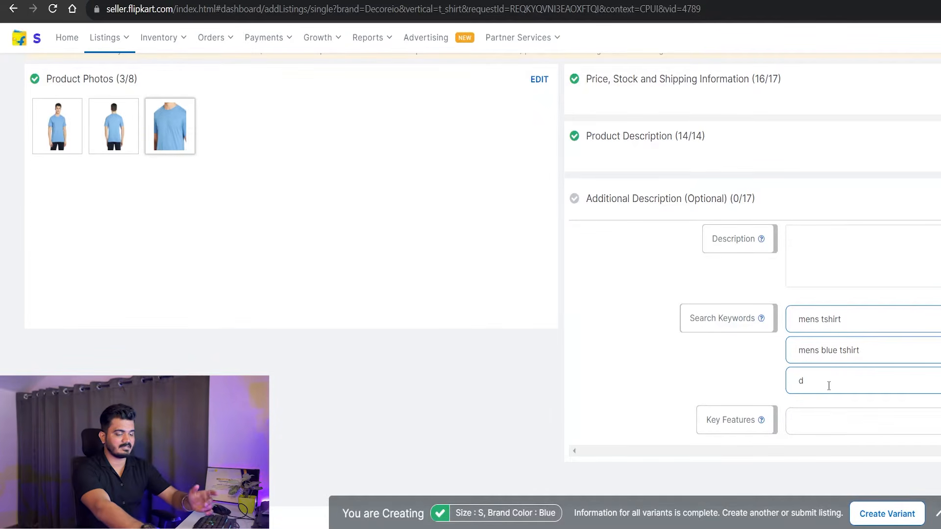
key(BackSpace)
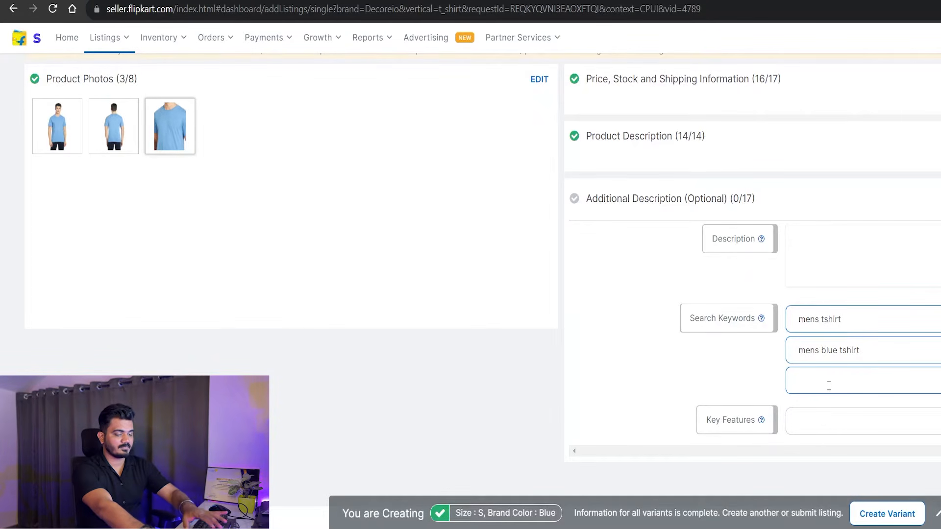
text(de)
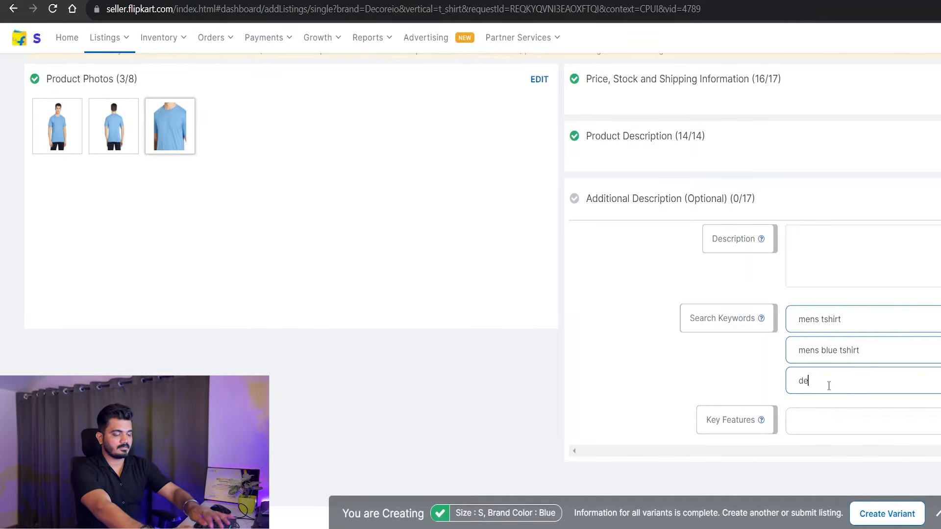
text(corio)
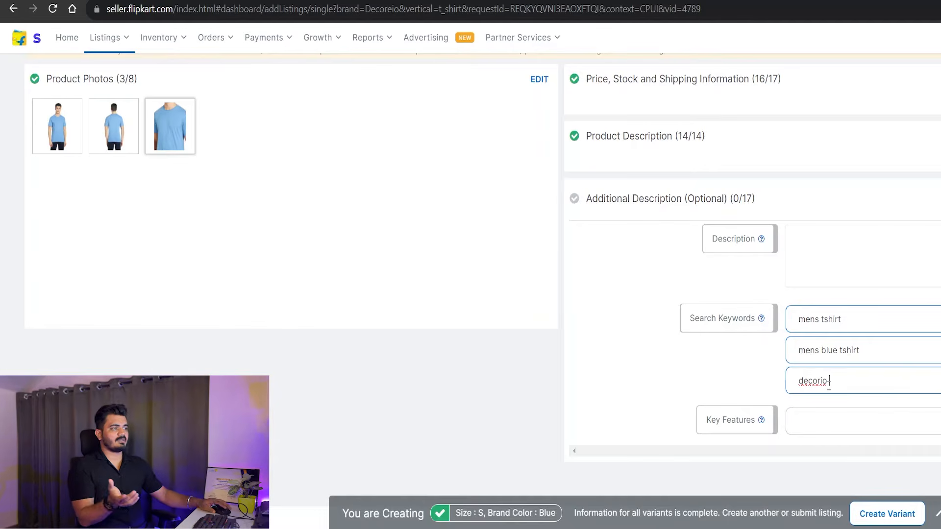
- Leave the key features blank and enter NA as the video URL
scroll(803, 343, down, 1)
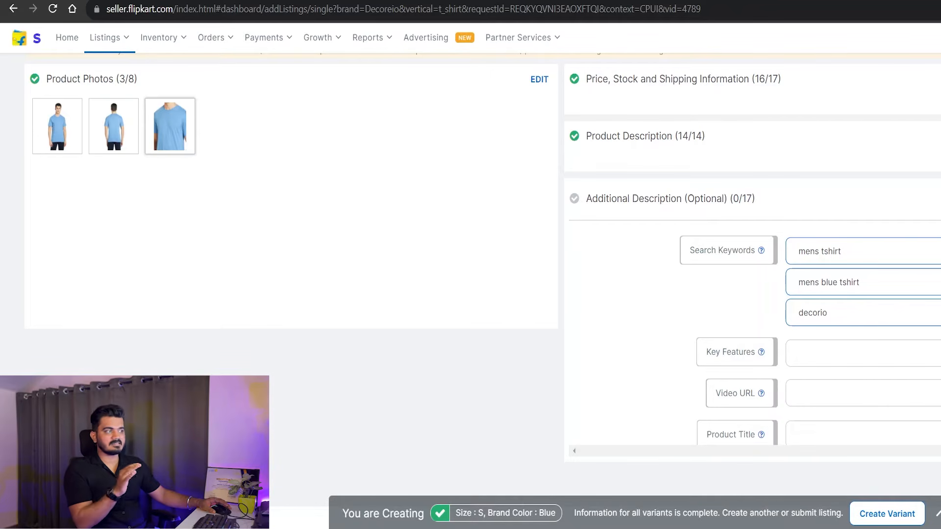
click(901, 350)
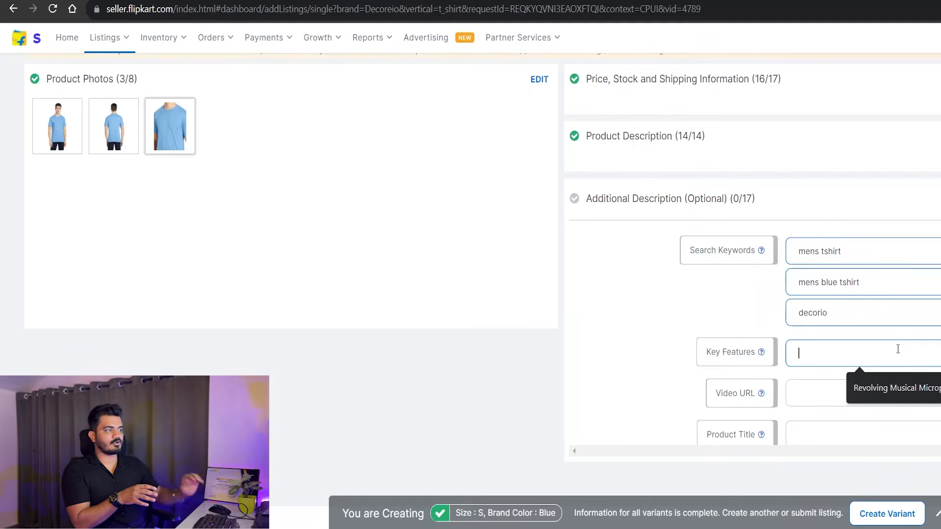
click(798, 381)
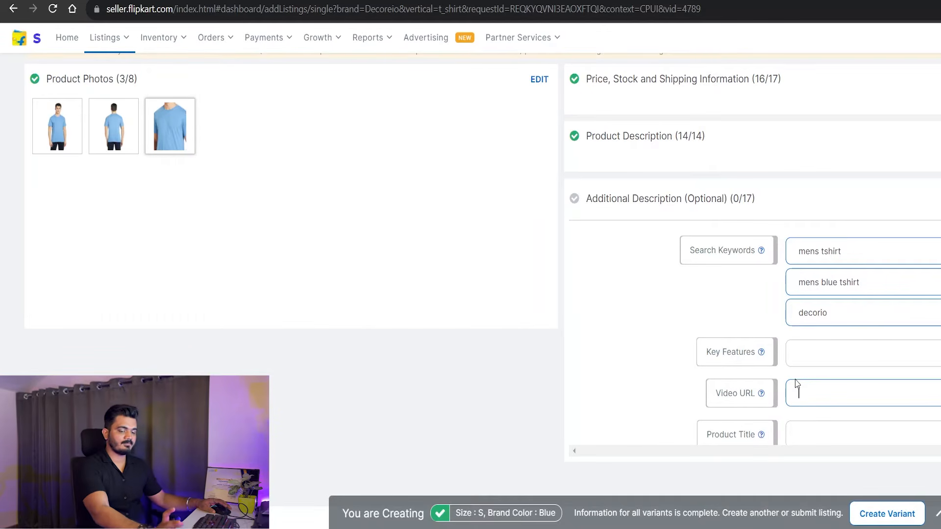
text(NA)
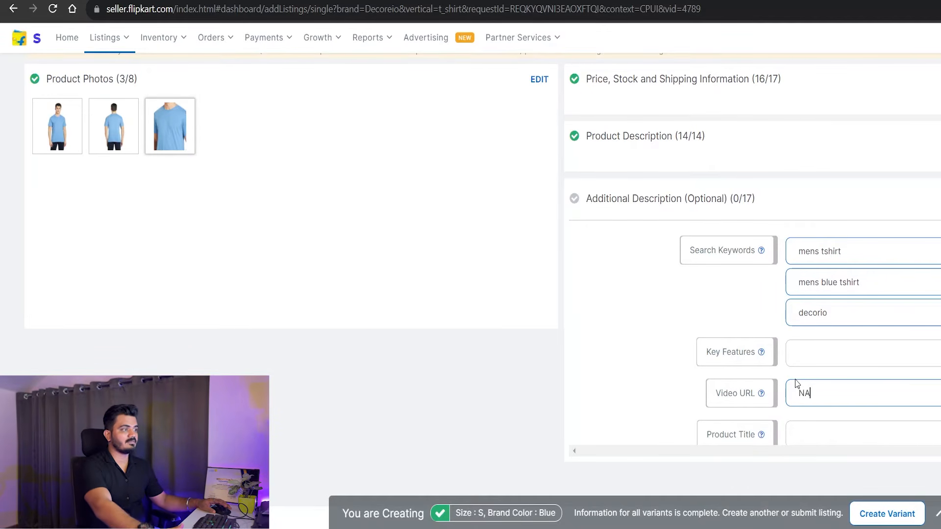
- Copy the generated listing title "Men Solid Round Neck Pure Cotton Blue T-Shirt" into the Product Title field
scroll(797, 382, down, 1)
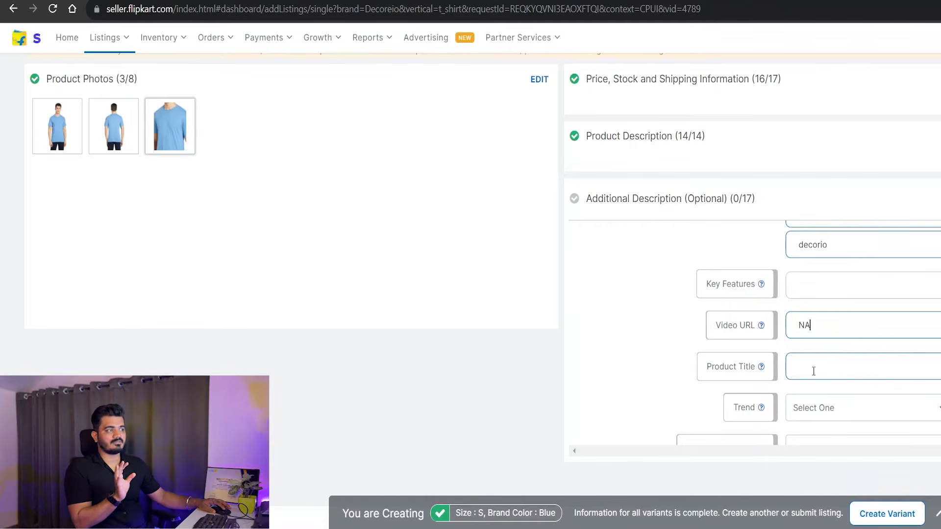
scroll(554, 326, up, 3)
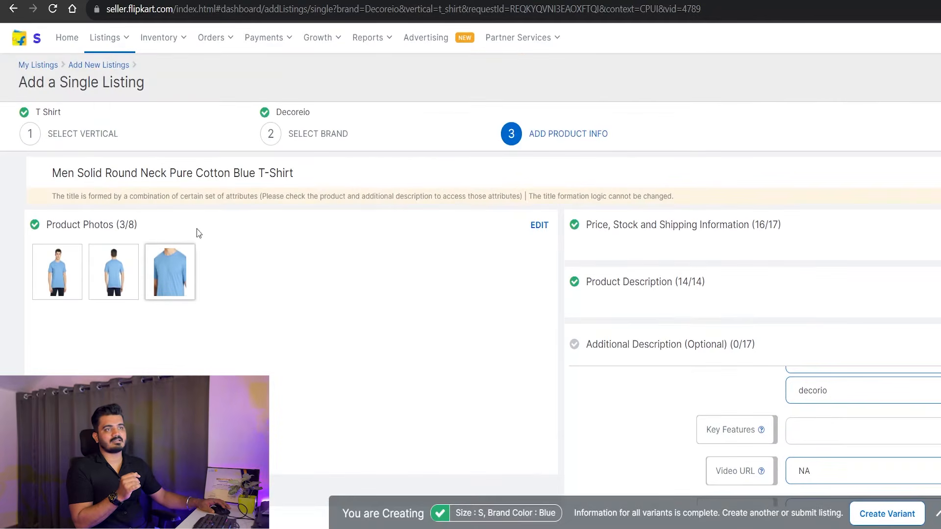
drag(50, 184, 411, 182)
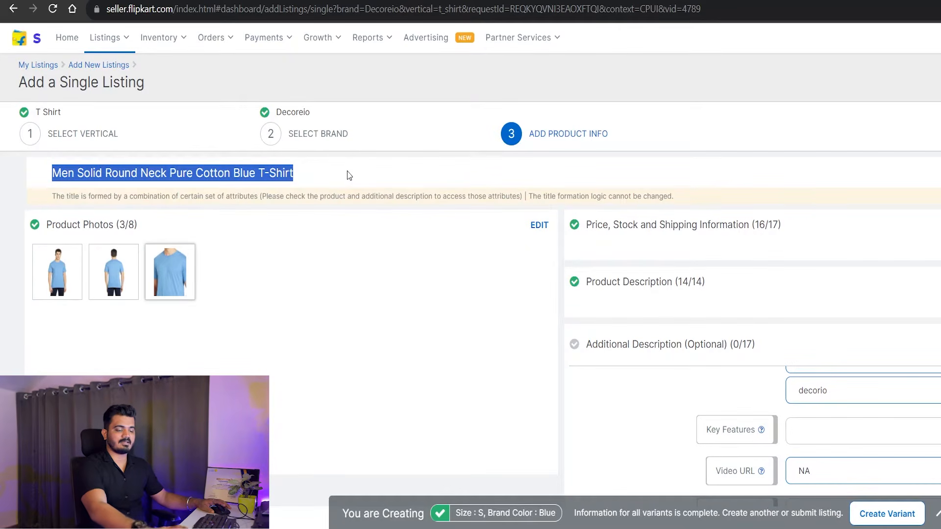
scroll(504, 235, down, 3)
click(828, 377)
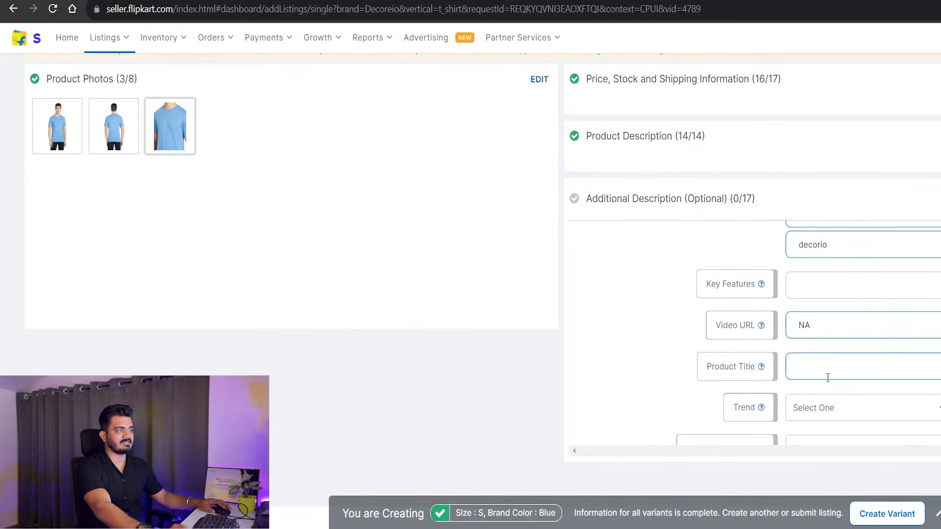
key(ctrl+v)
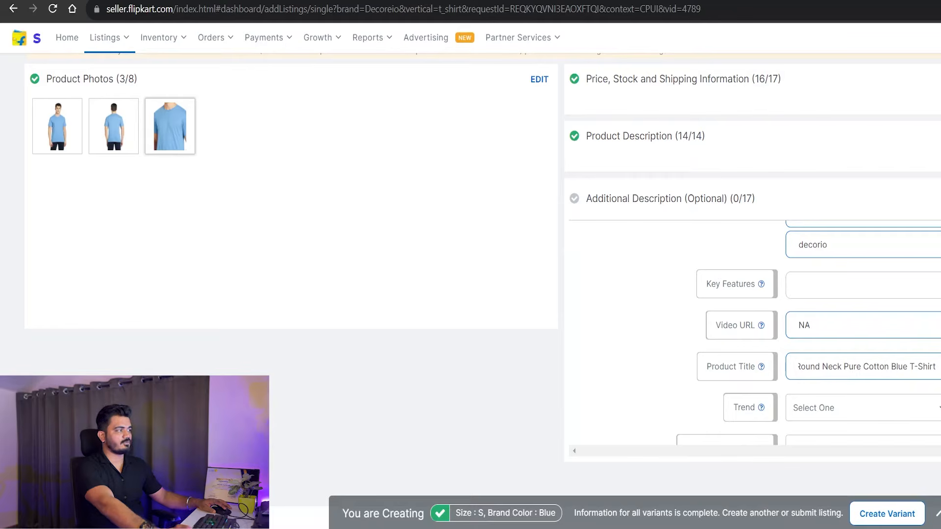
- Set the T-shirt's Trend to Solids in the additional description
scroll(872, 343, down, 2)
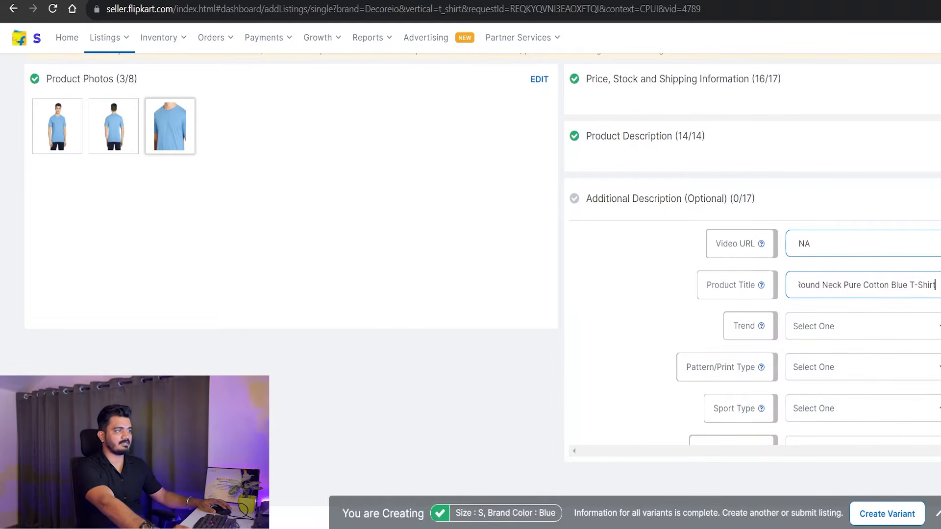
click(870, 324)
scroll(850, 274, down, 13)
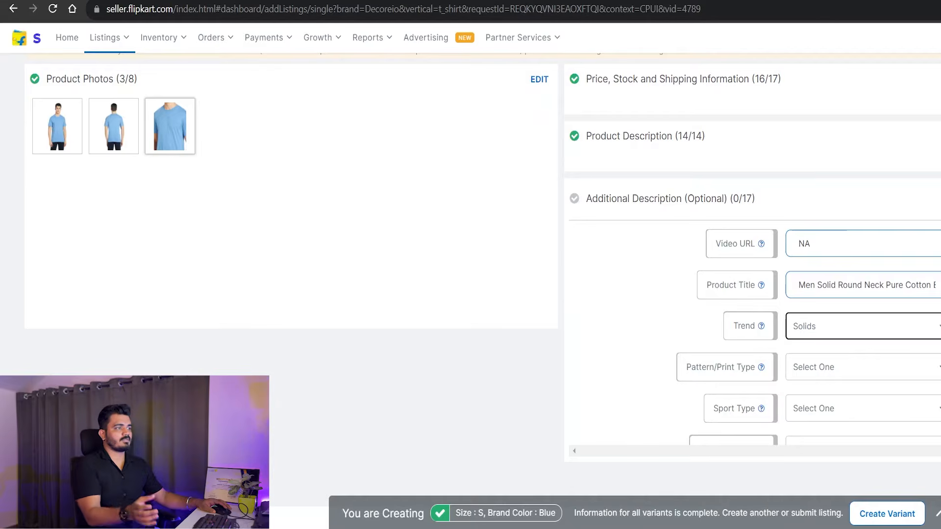
- Look through the available Pattern/Print Type options for the T-shirt
scroll(911, 302, down, 2)
click(911, 300)
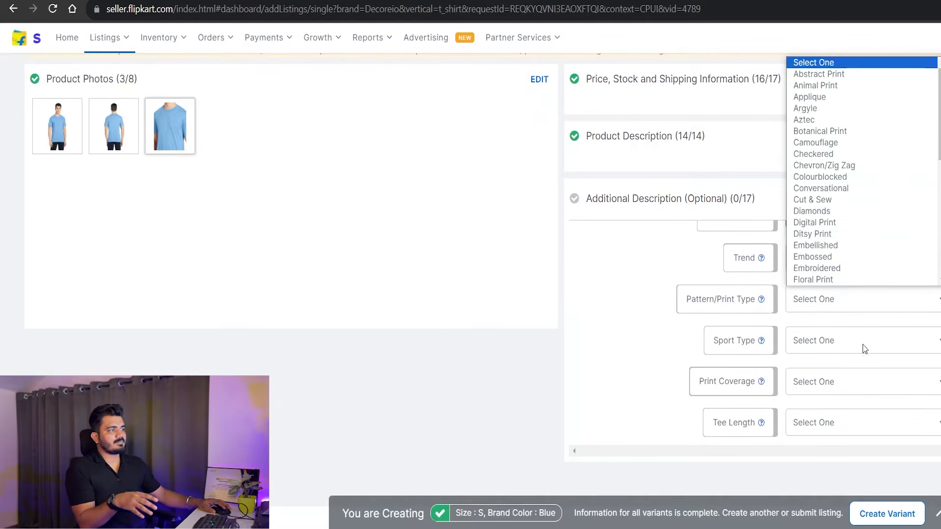
scroll(834, 242, down, 8)
click(821, 212)
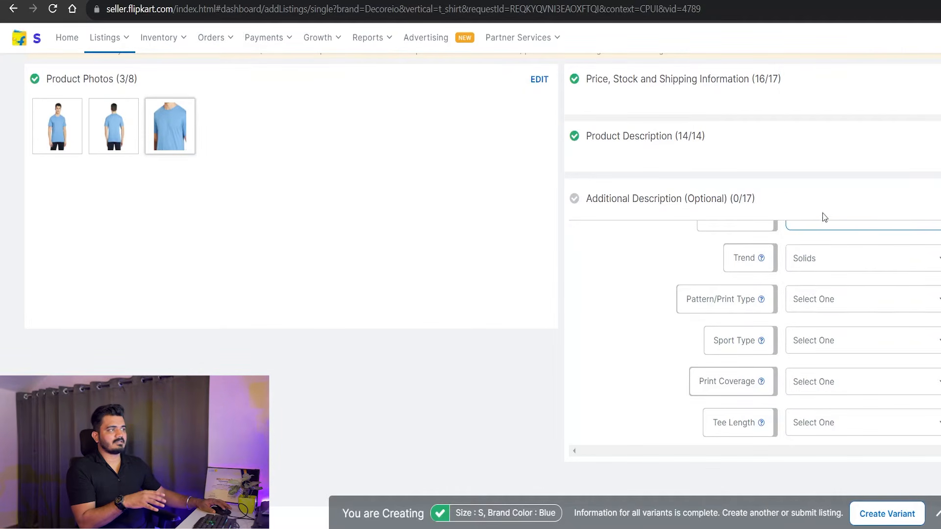
- Set the T-shirt's Pattern/Print Type to Solid and its Sport Type to NA in the additional description
scroll(809, 333, down, 2)
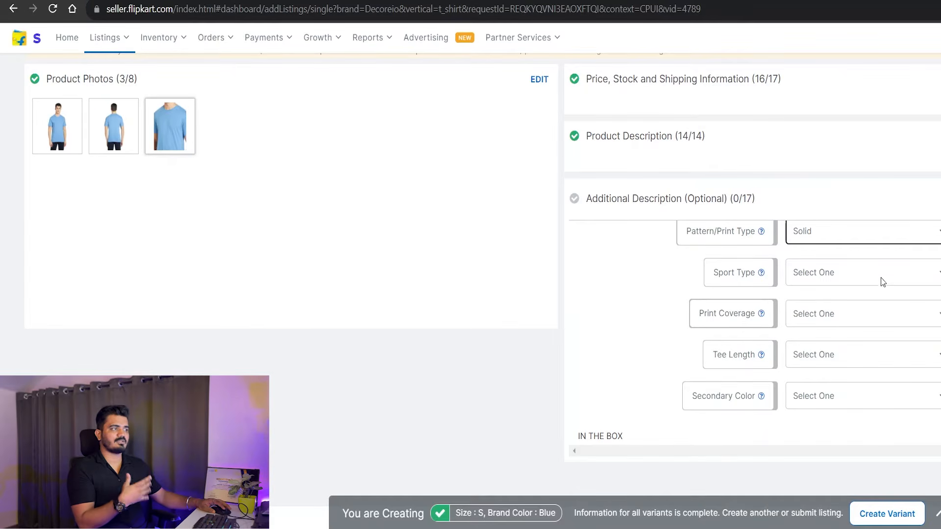
click(847, 281)
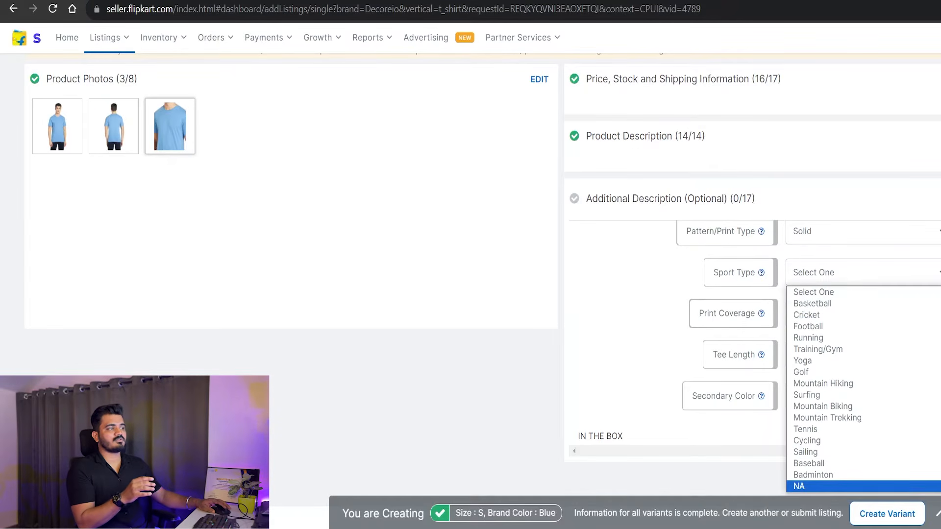
click(806, 486)
- Set the T-shirt's Print Coverage to None and its Tee Length to Medium
click(859, 325)
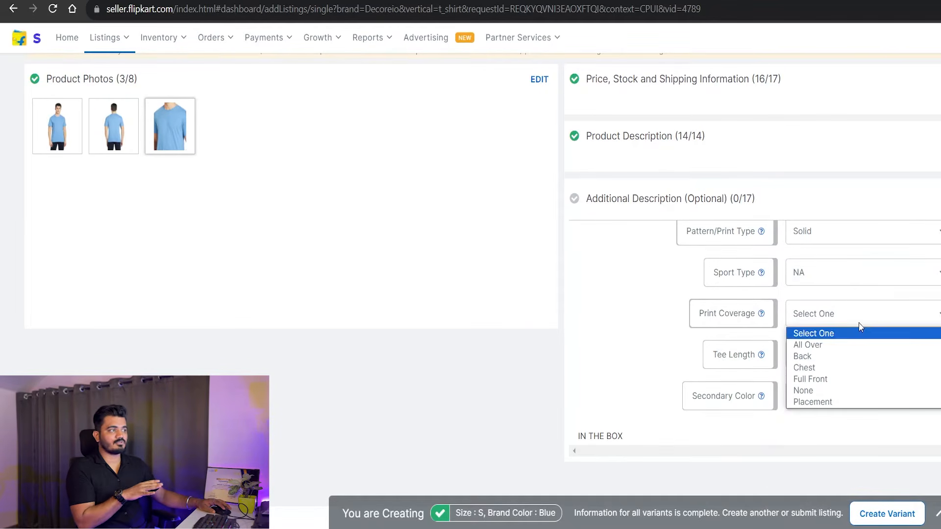
click(821, 401)
click(820, 327)
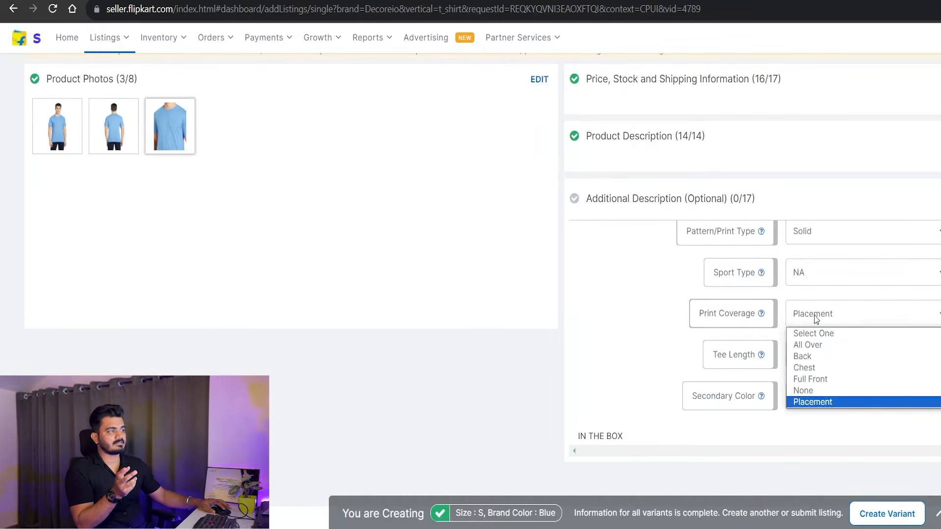
click(817, 390)
scroll(916, 328, down, 1)
click(877, 287)
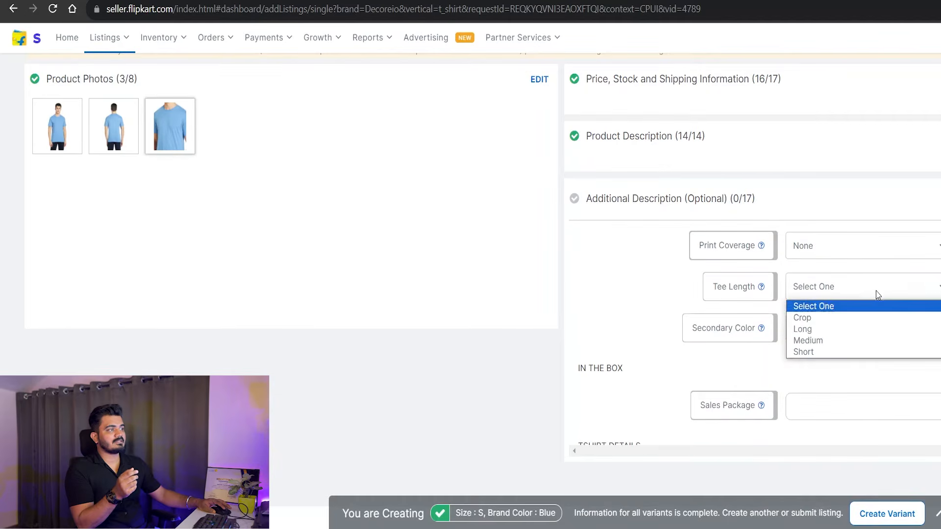
click(844, 345)
click(843, 286)
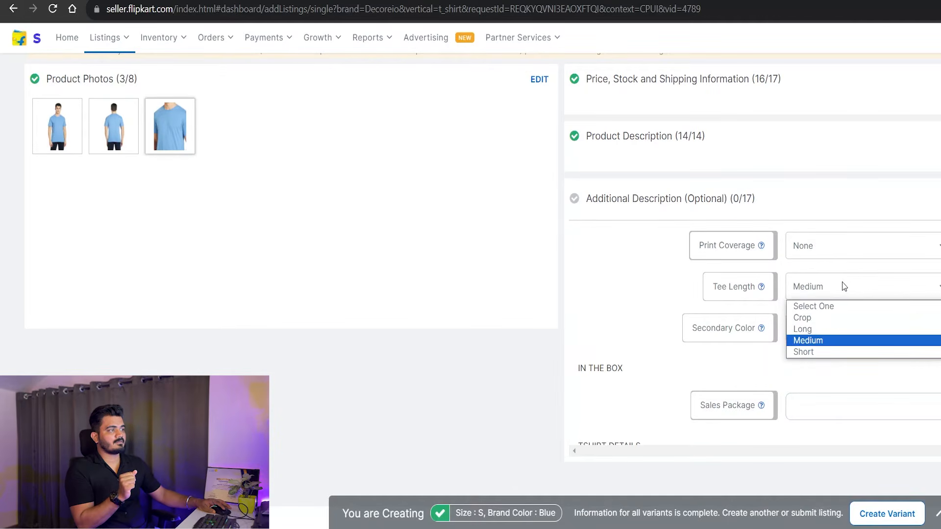
click(885, 339)
- Look through the Secondary Color options without choosing one
click(879, 338)
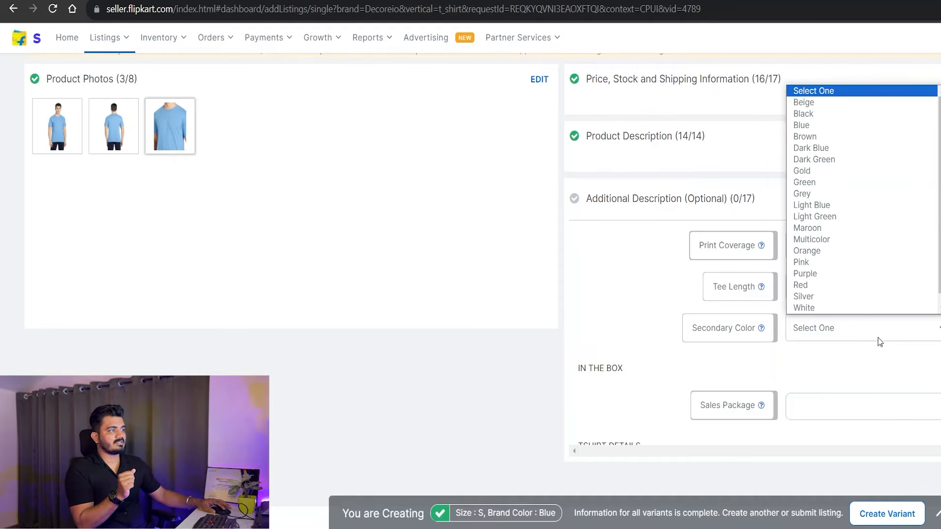
scroll(909, 294, down, 1)
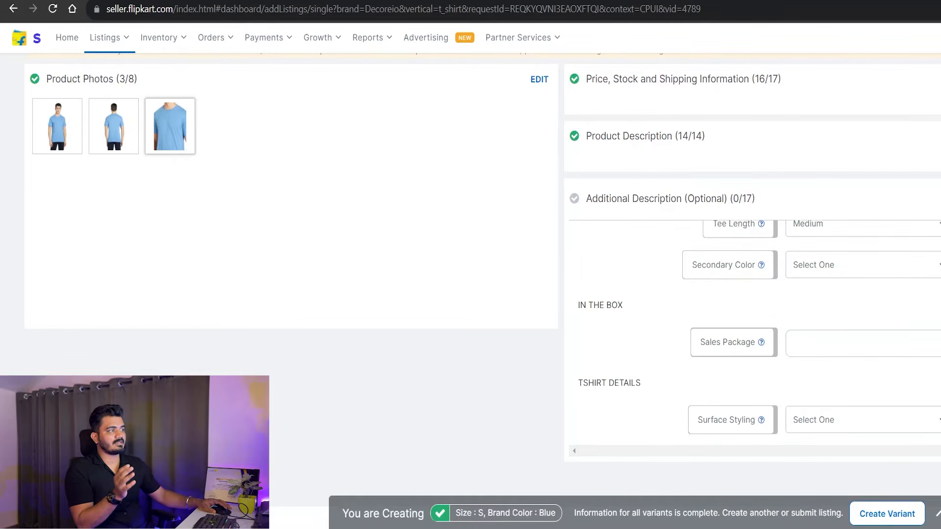
click(909, 263)
scroll(879, 383, down, 1)
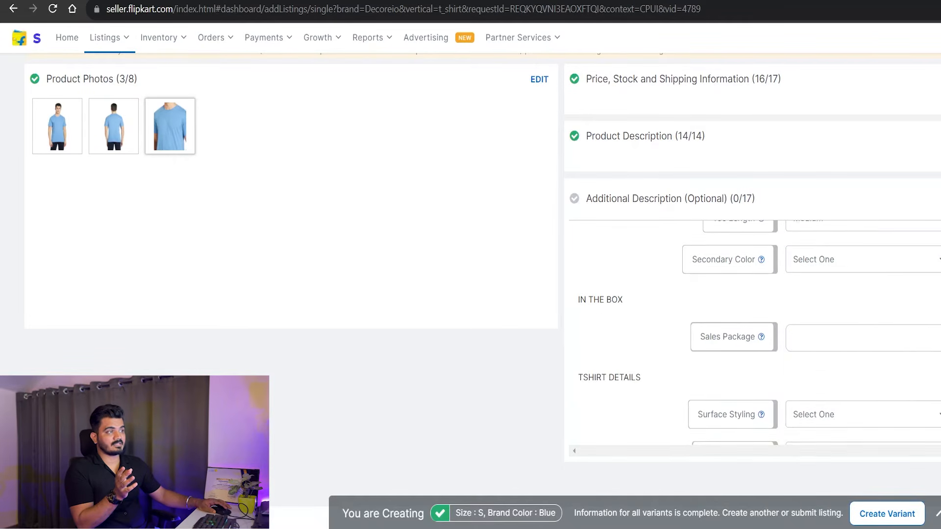
- Enter "1 piece of cotton tshirt" as the Sales Package
click(846, 278)
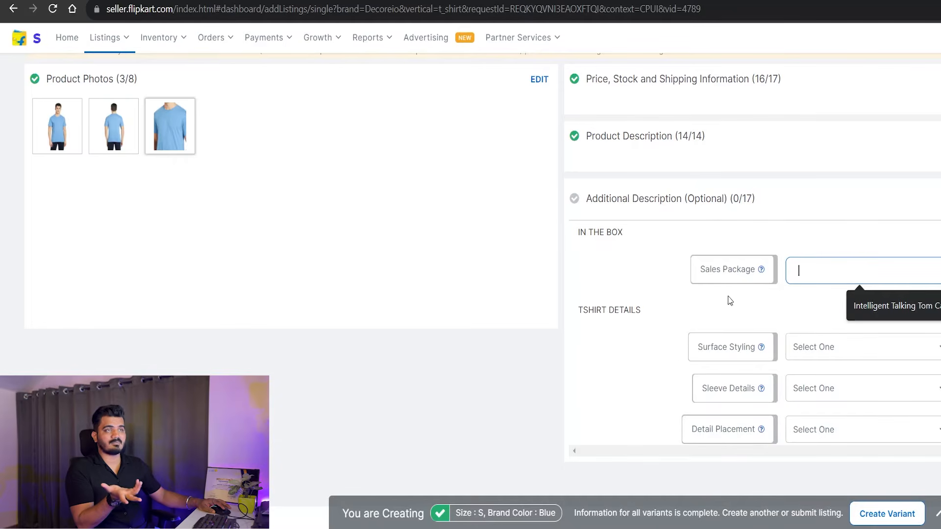
scroll(819, 372, up, 3)
scroll(842, 378, down, 2)
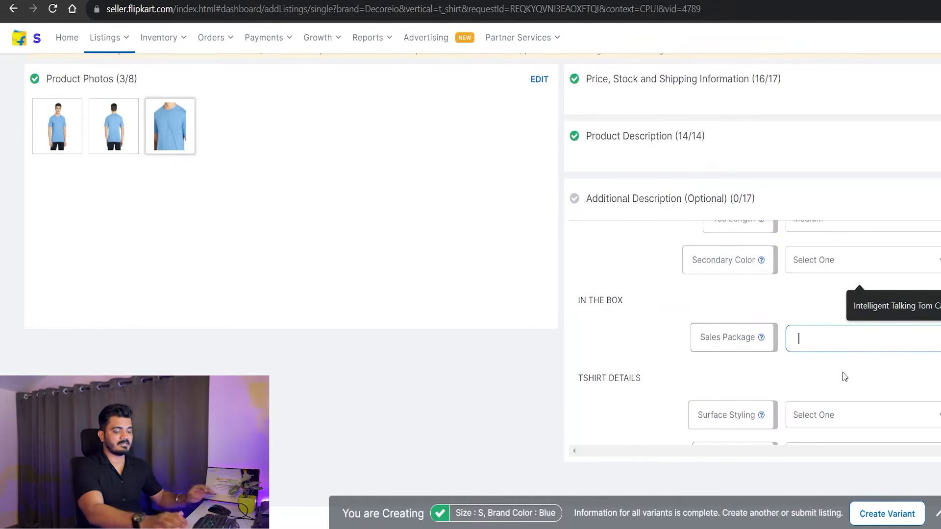
text(1 piece of)
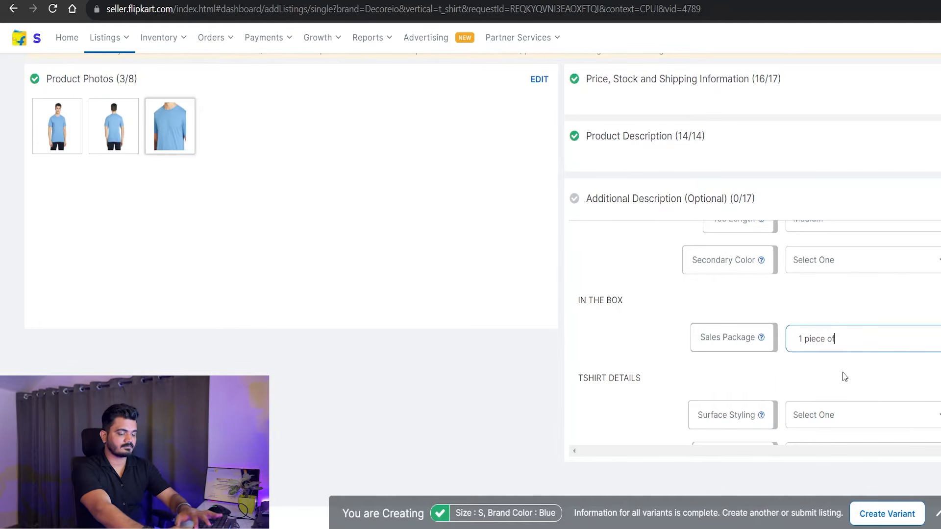
text( coton ts)
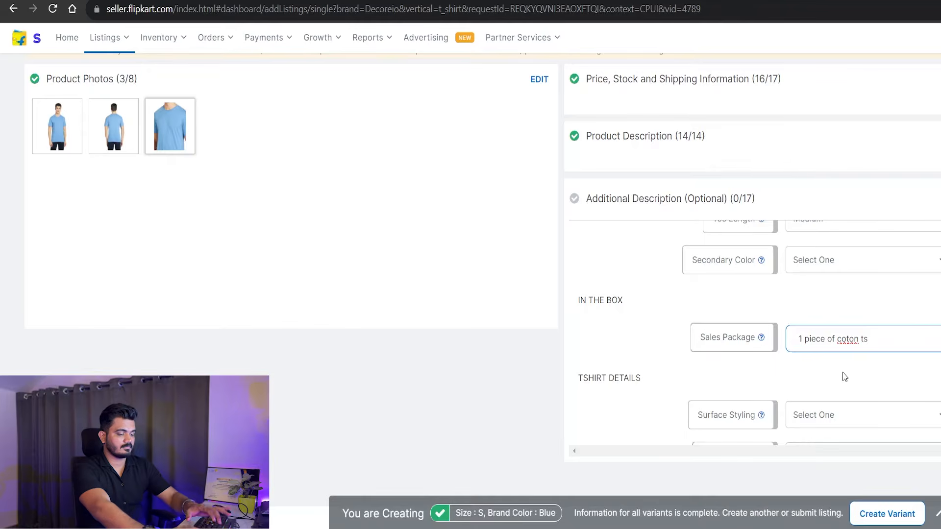
text(girt)
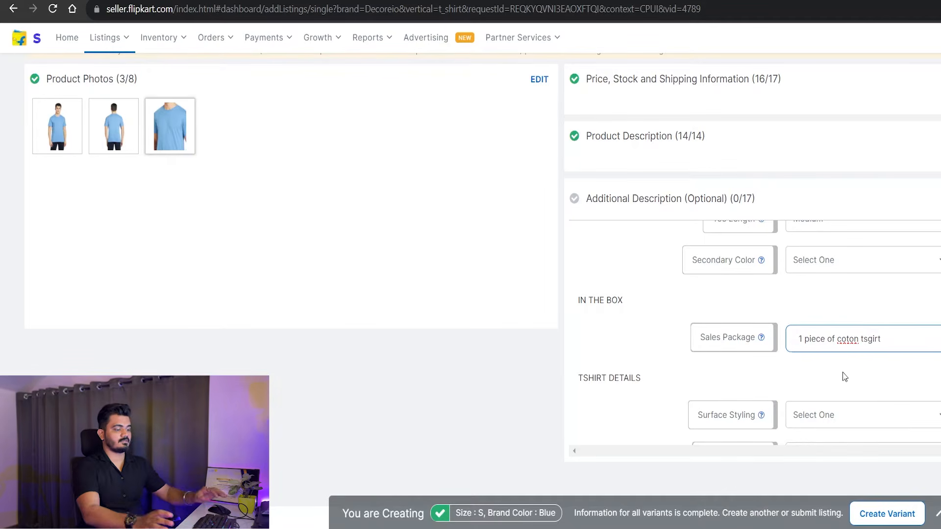
key(BackSpace)
key(BackSpace)
key(BackSpace)
key(BackSpace)
key(BackSpace)
key(BackSpace)
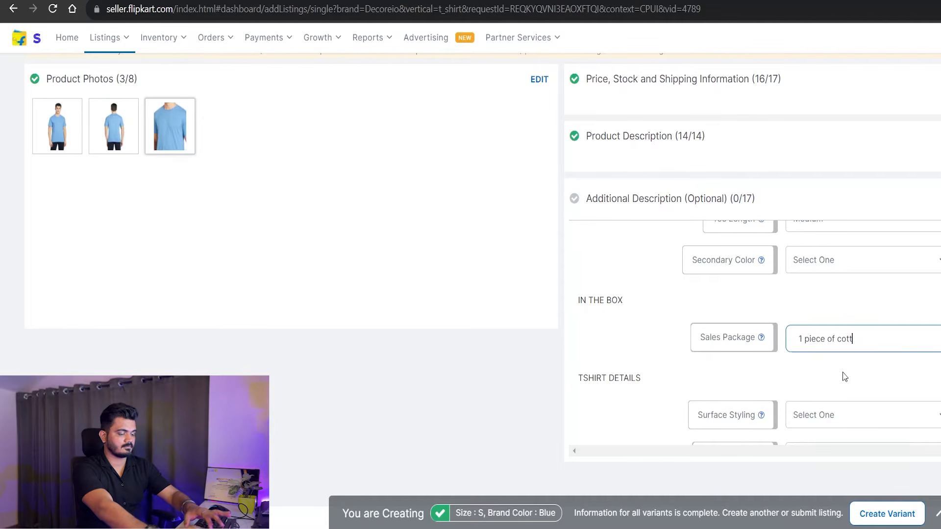
text(on tshirt)
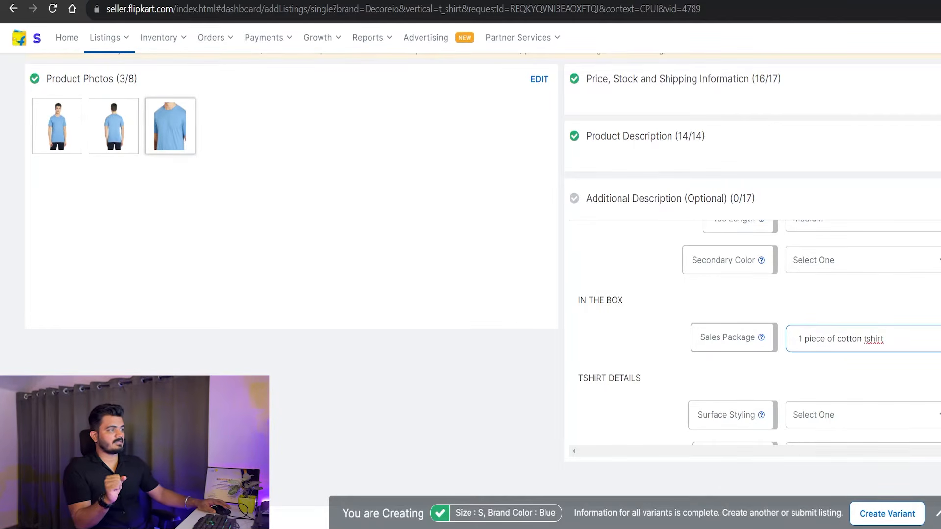
- Fill in the T-shirt details with Surface Styling None, Sleeve Details No Details and Detail Placement None
scroll(907, 343, down, 2)
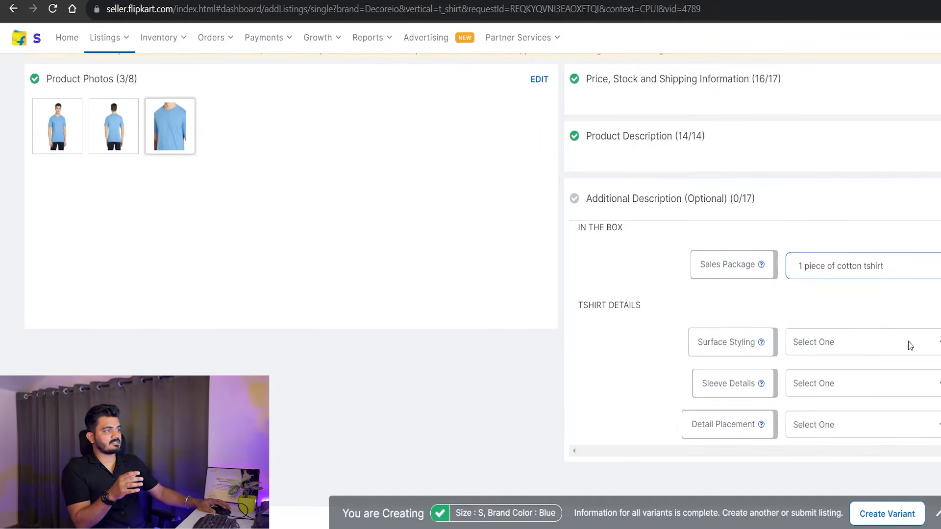
click(882, 344)
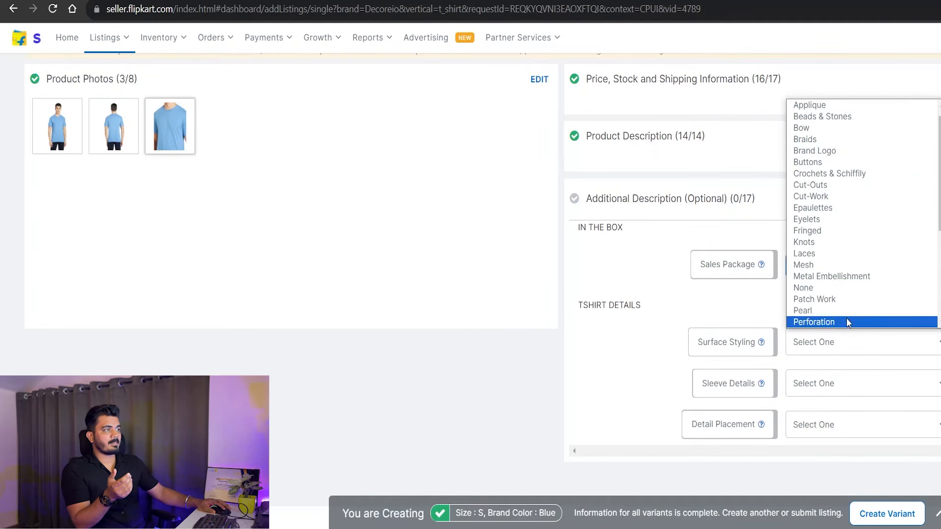
click(831, 288)
click(843, 383)
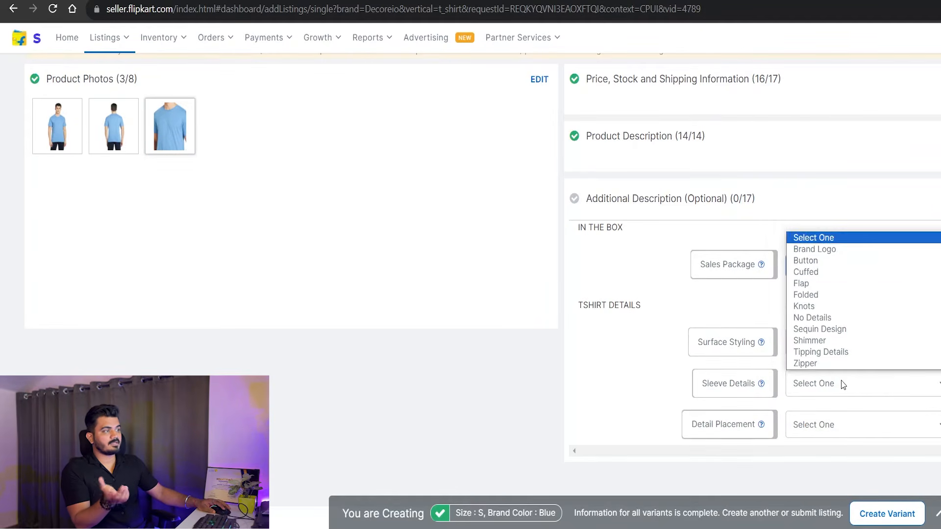
click(818, 319)
click(817, 427)
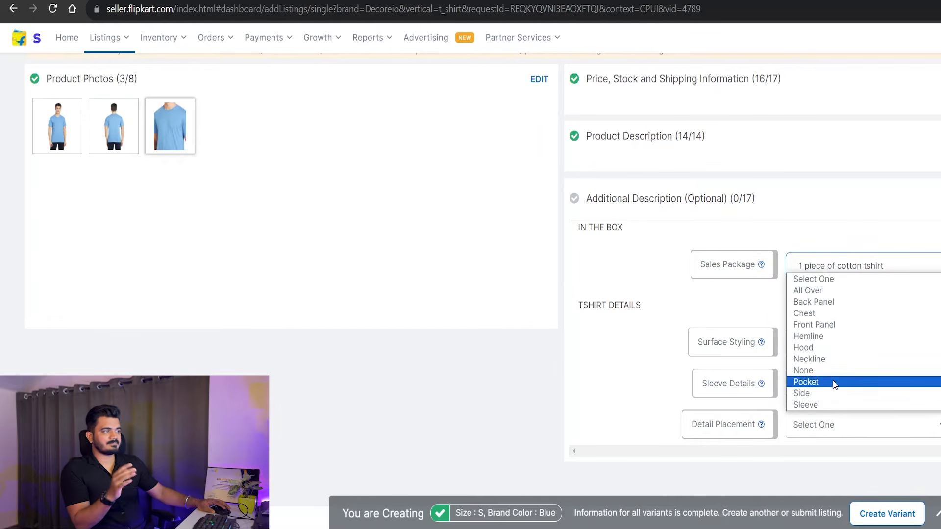
click(804, 374)
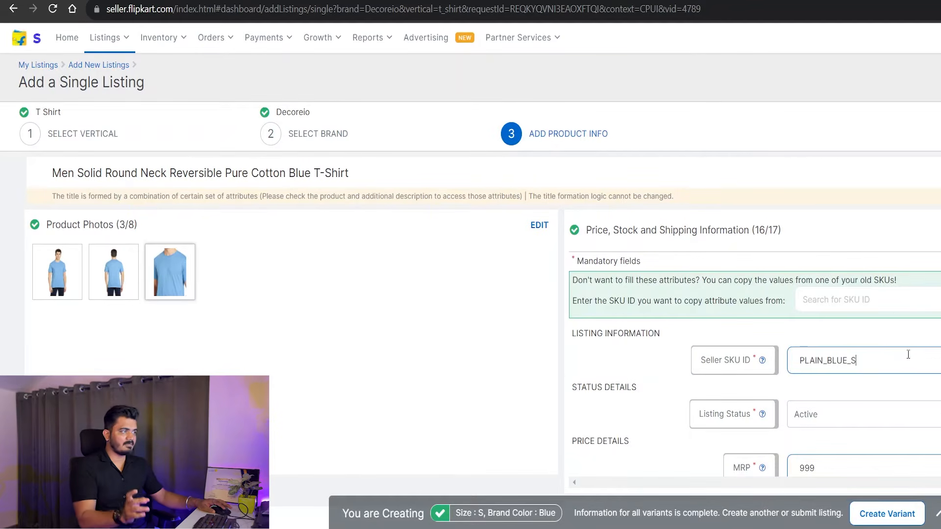
- Copy the seller SKU ID PLAIN_BLUE_S from the listing information and close the price, stock and shipping section
double_click(908, 354)
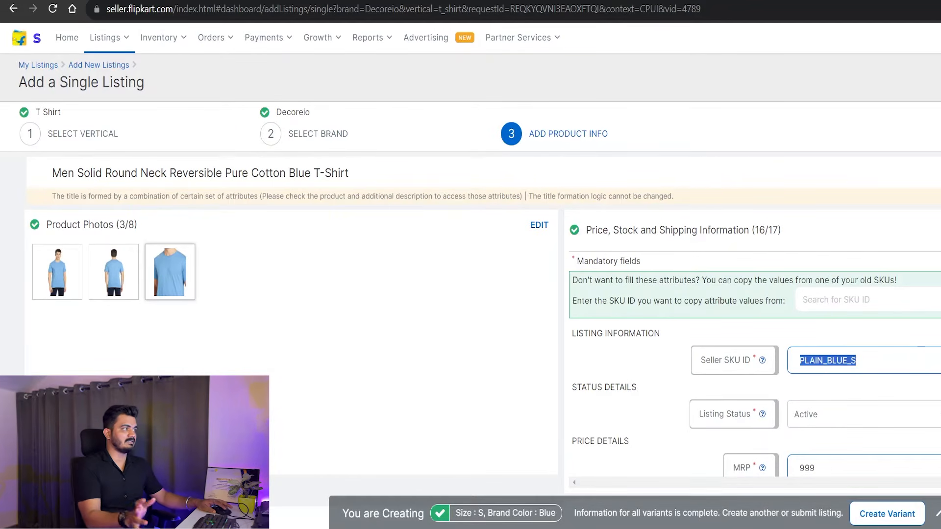
click(921, 354)
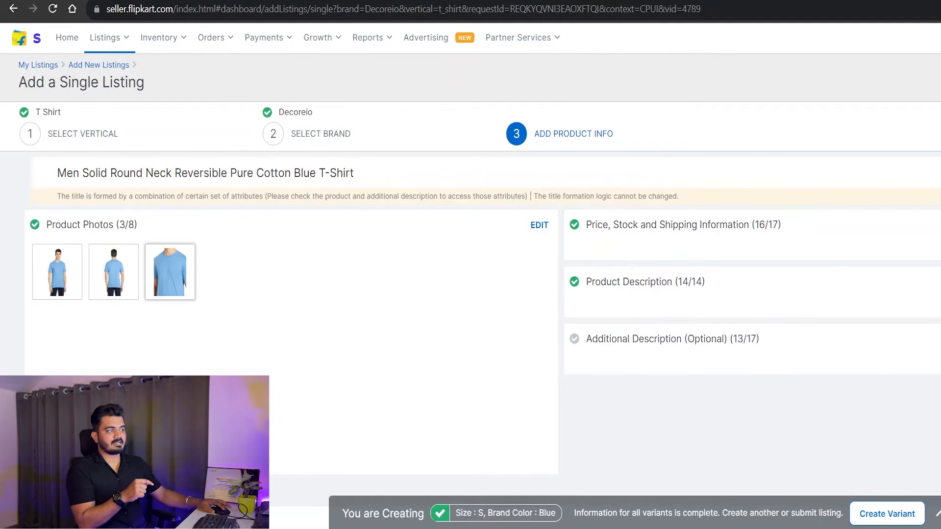
- Create a product variant of the blue T-shirt with the new size M
click(872, 516)
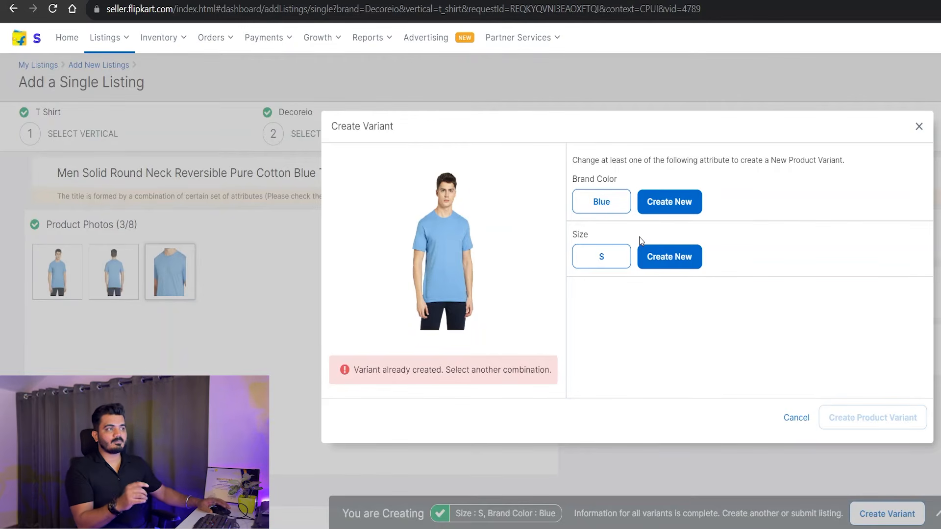
click(684, 266)
click(627, 210)
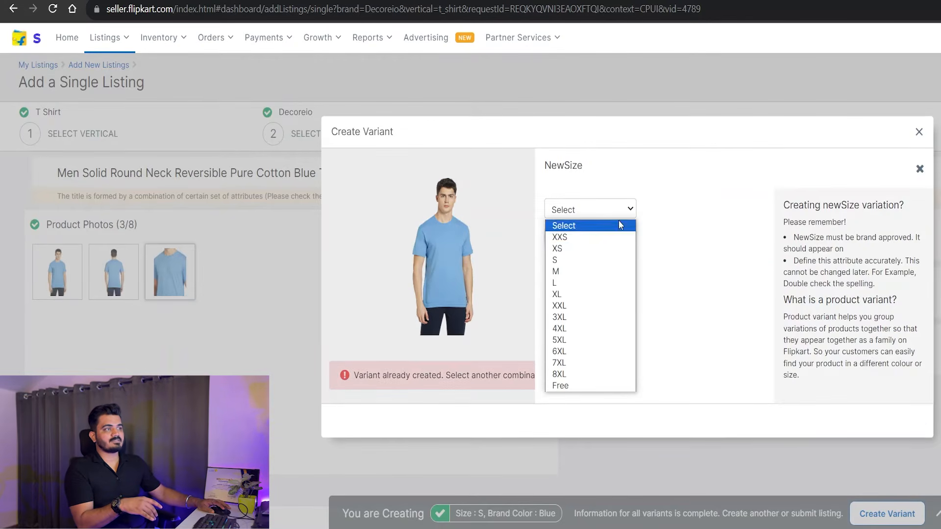
click(561, 272)
click(568, 241)
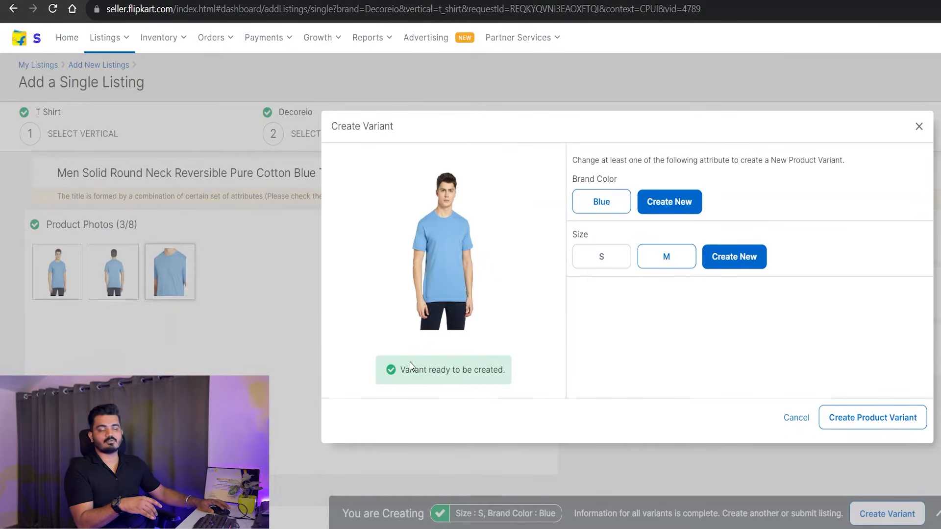
click(880, 426)
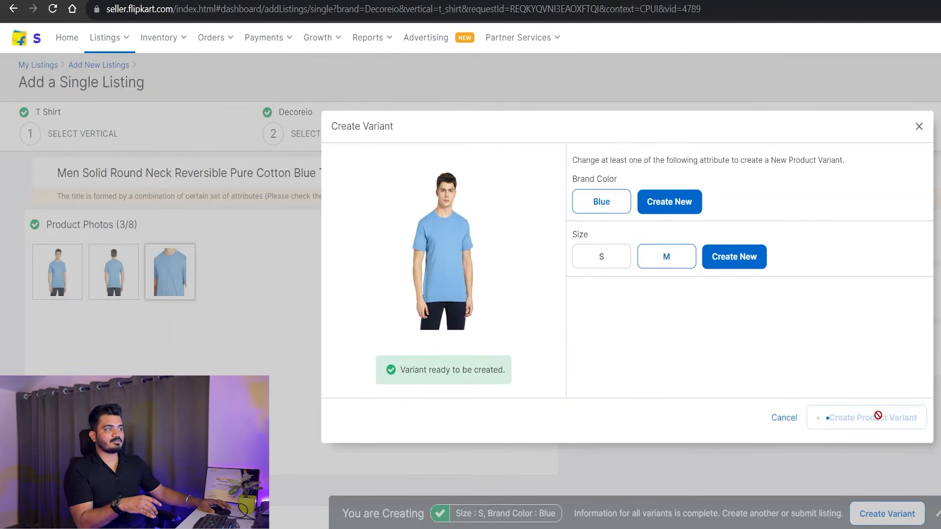
- Enter PLAIN_BLUE_M as the seller SKU ID of the size M variant
click(758, 372)
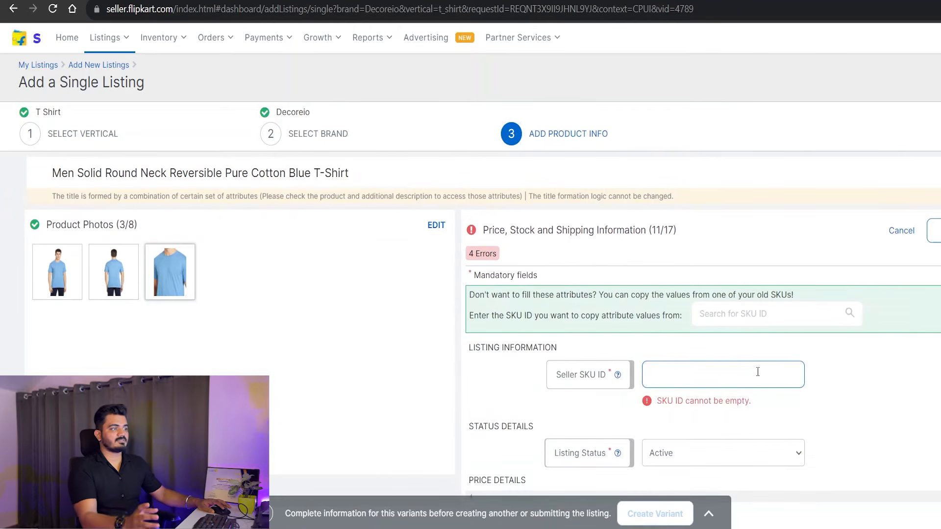
text(PLAIN_BLUE_)
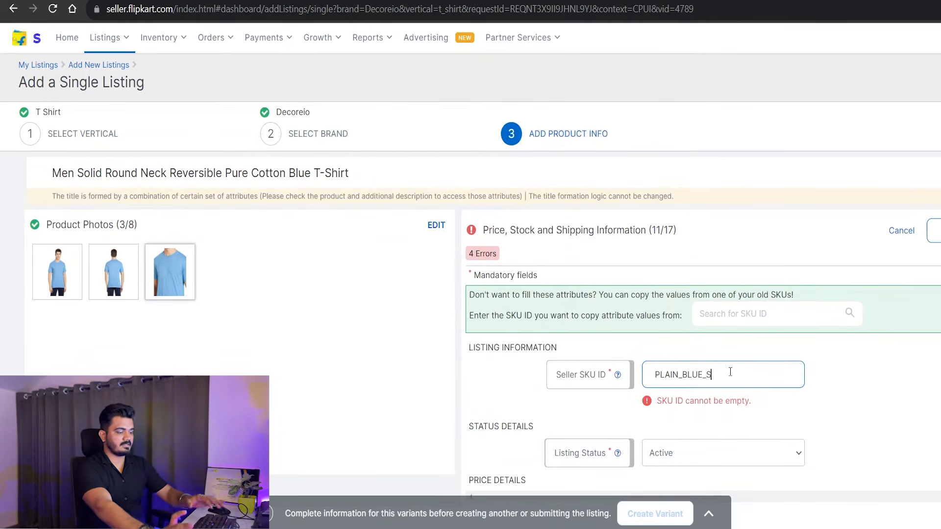
text(M)
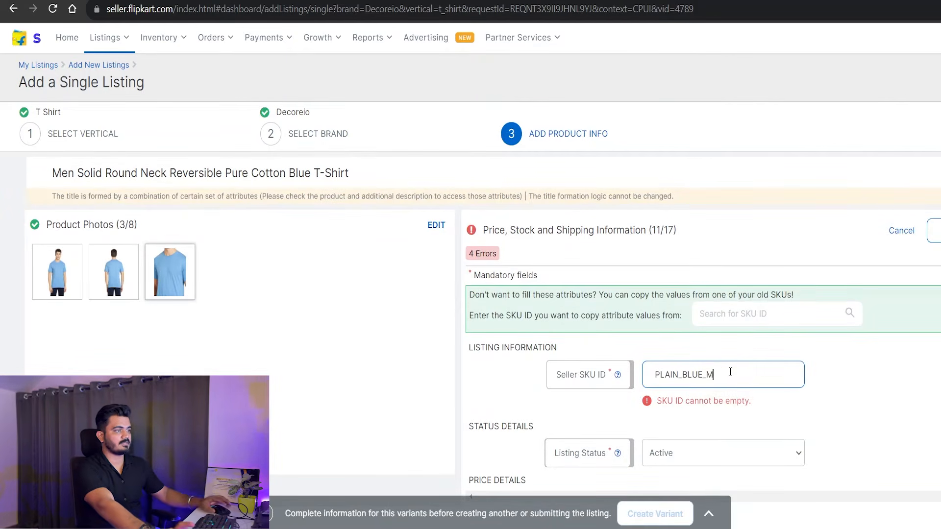
- Set the size M variant's MRP to 999 INR and its selling price to 399 INR
scroll(701, 333, down, 3)
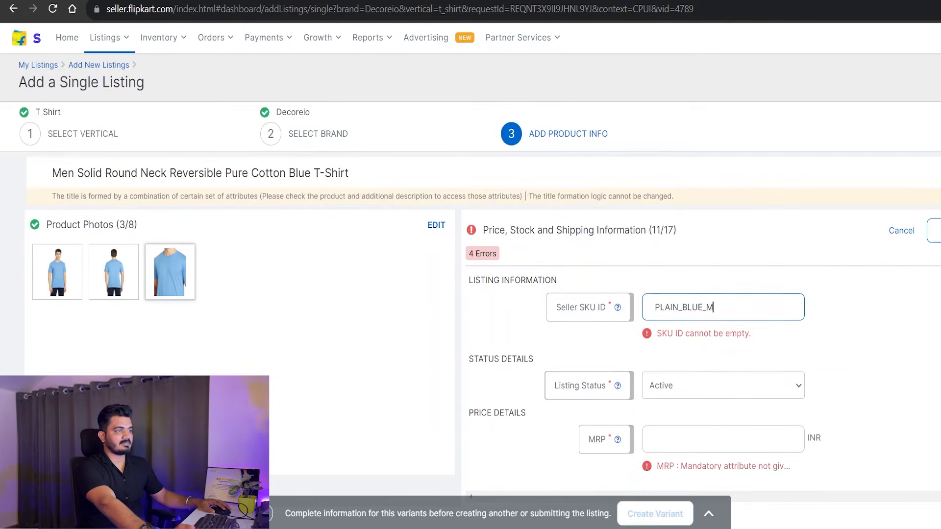
click(698, 337)
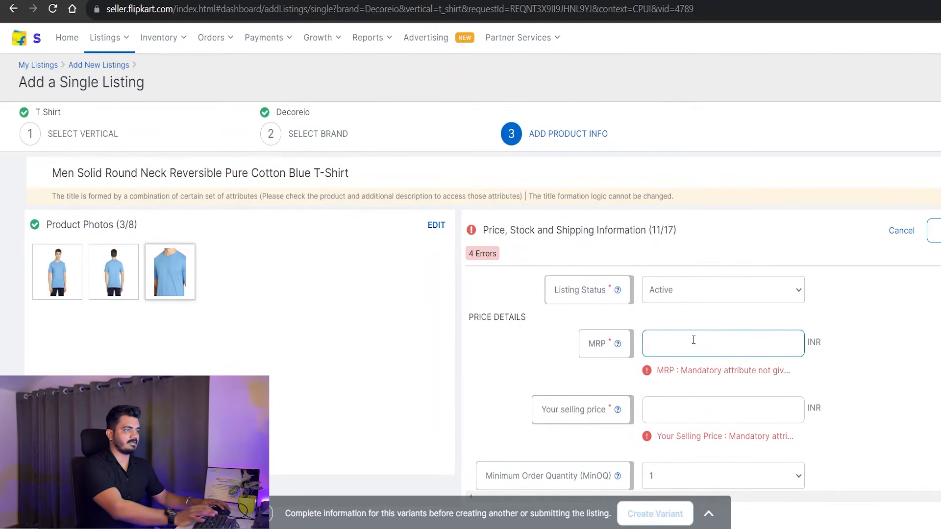
text(999)
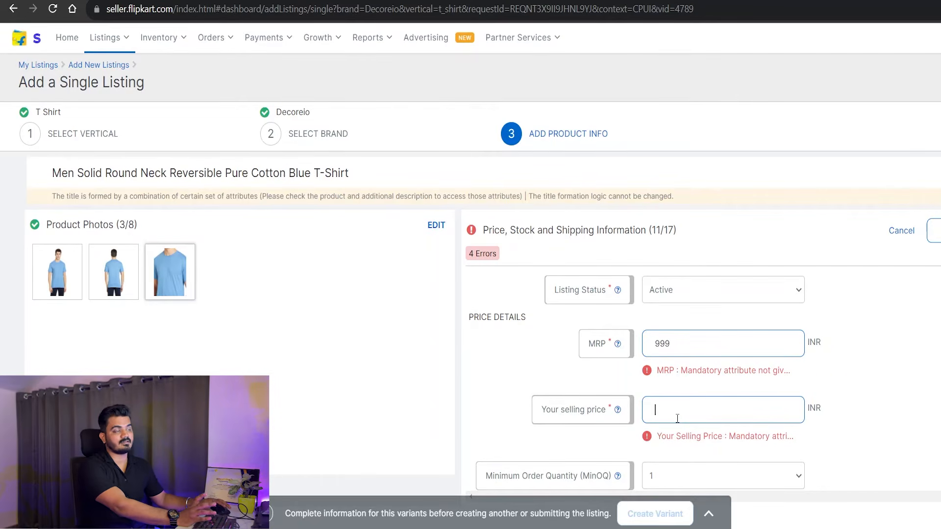
click(677, 418)
text(399)
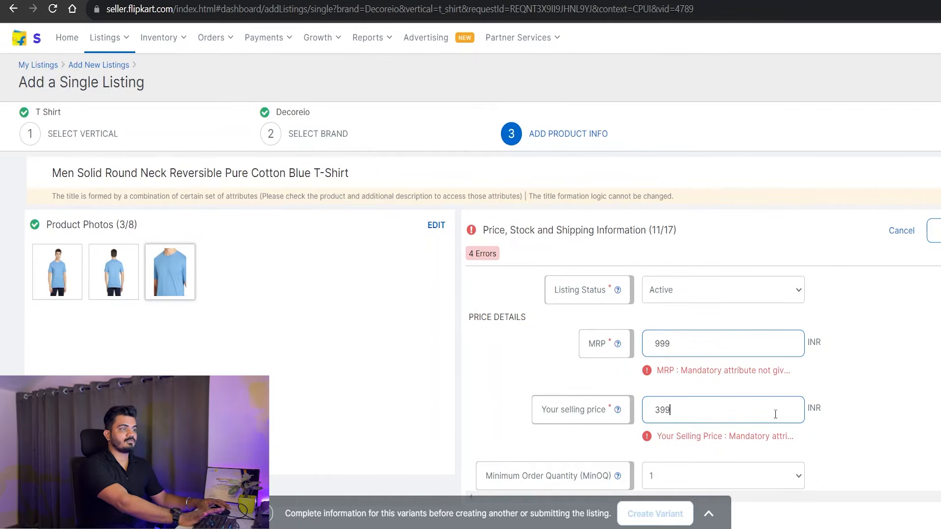
key(Tab)
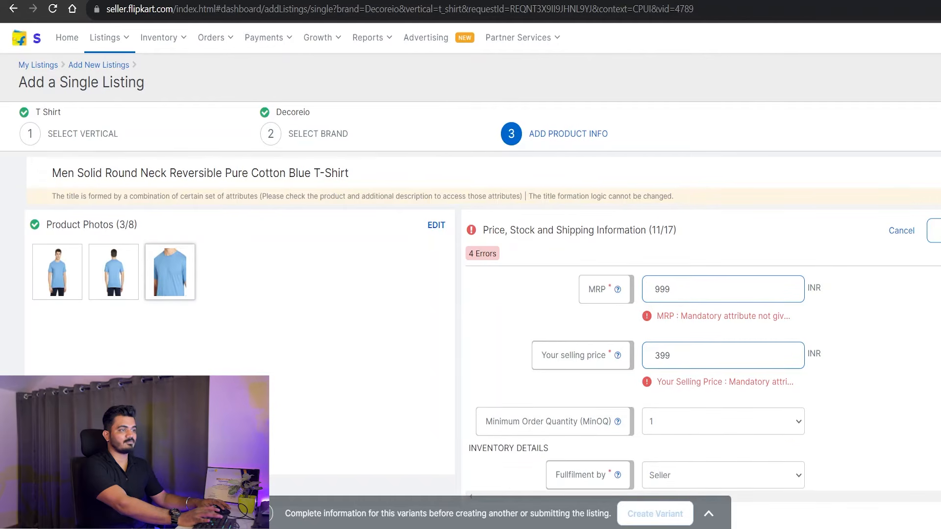
- Set the size M variant's stock to 100
key(Tab)
scroll(924, 399, down, 6)
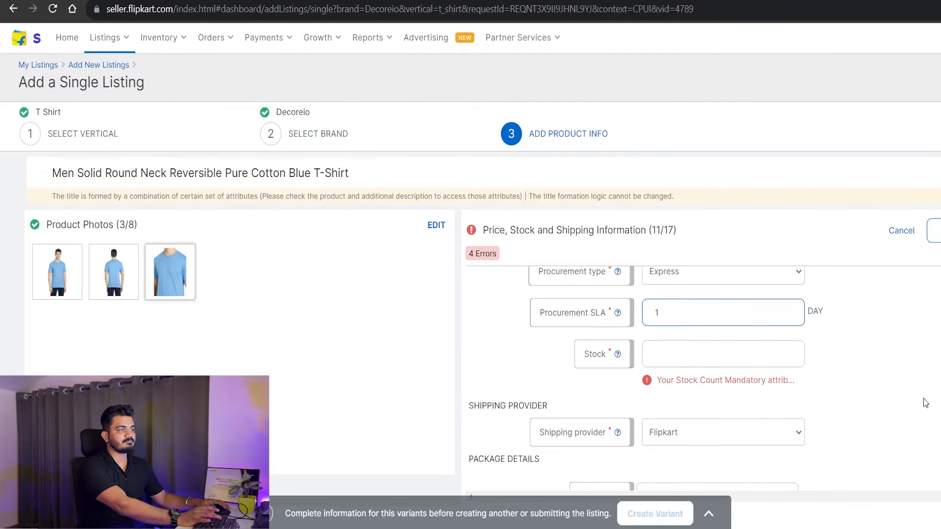
click(666, 321)
text(100)
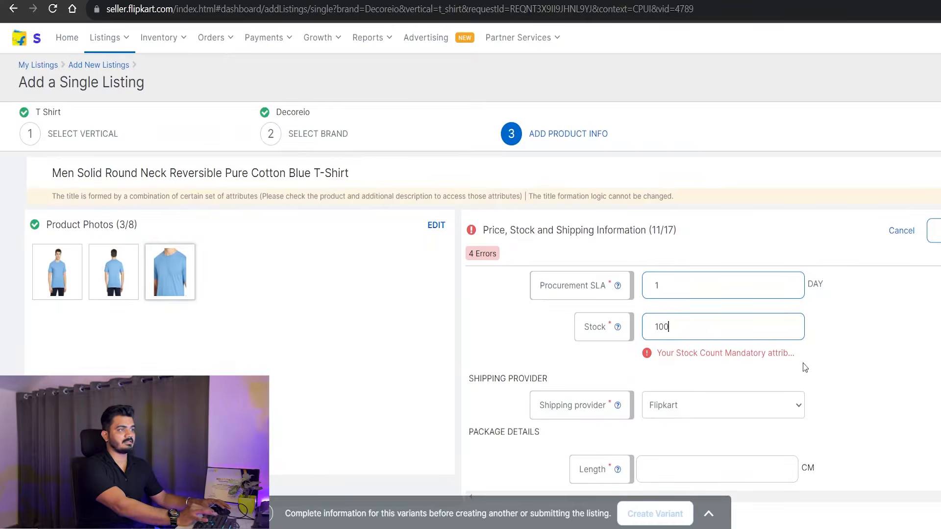
- Set the size M variant's package dimensions to length 15 cm, breadth 6 cm and height 15 cm
scroll(763, 406, down, 1)
click(763, 406)
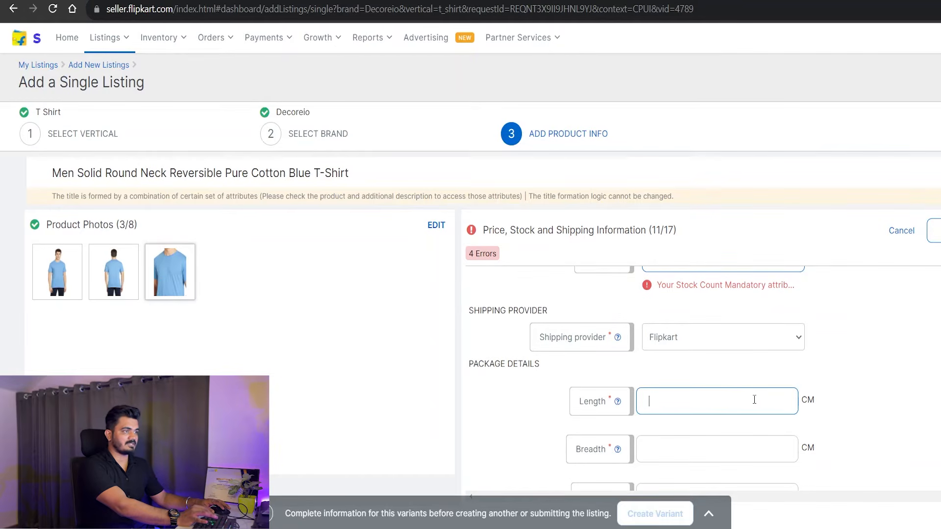
text(15)
click(717, 447)
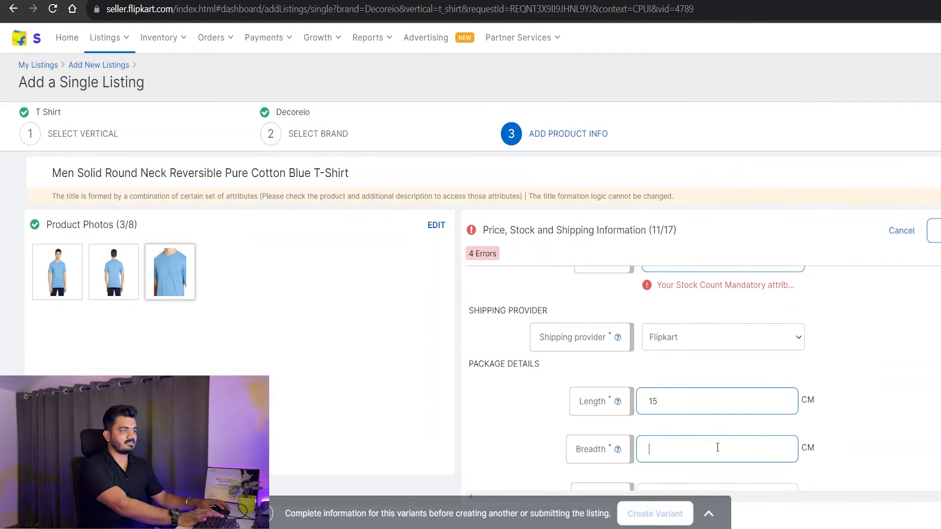
text(69)
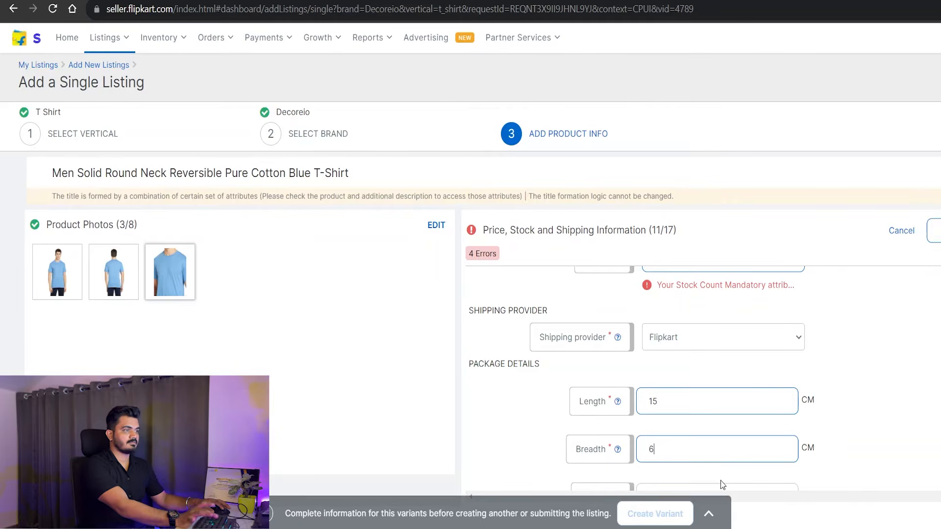
scroll(785, 435, down, 1)
click(697, 426)
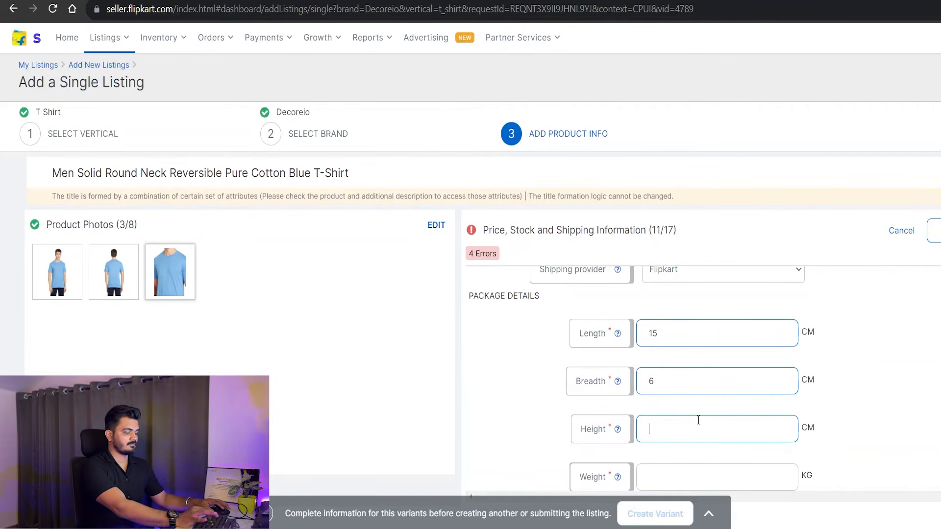
text(15)
- Set the package weight to 0.3 kg and save the size M variant's price, stock and shipping information
scroll(722, 390, down, 2)
click(695, 337)
text(0.)
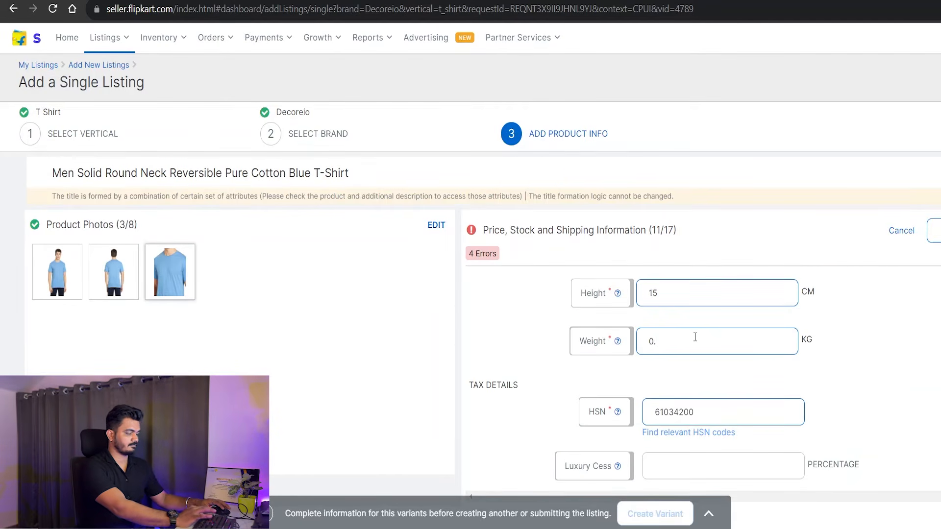
text(3)
scroll(882, 333, down, 3)
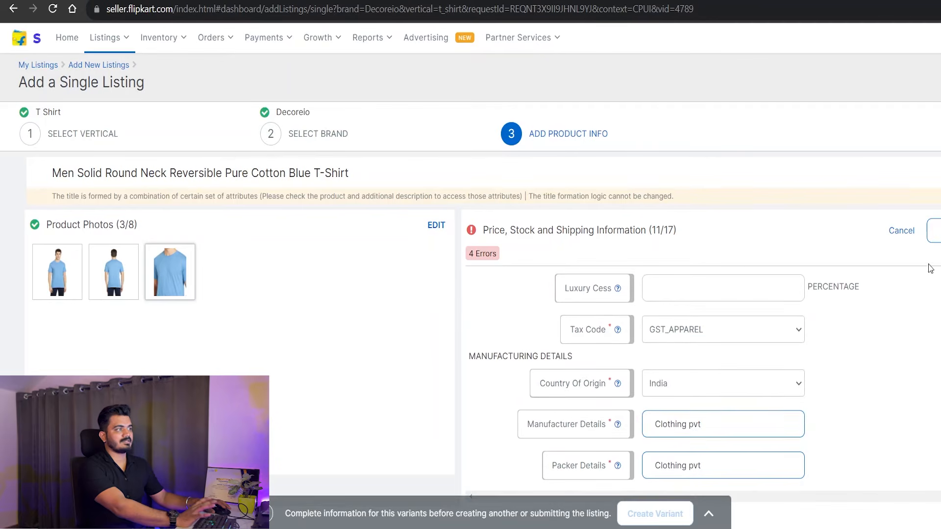
click(933, 230)
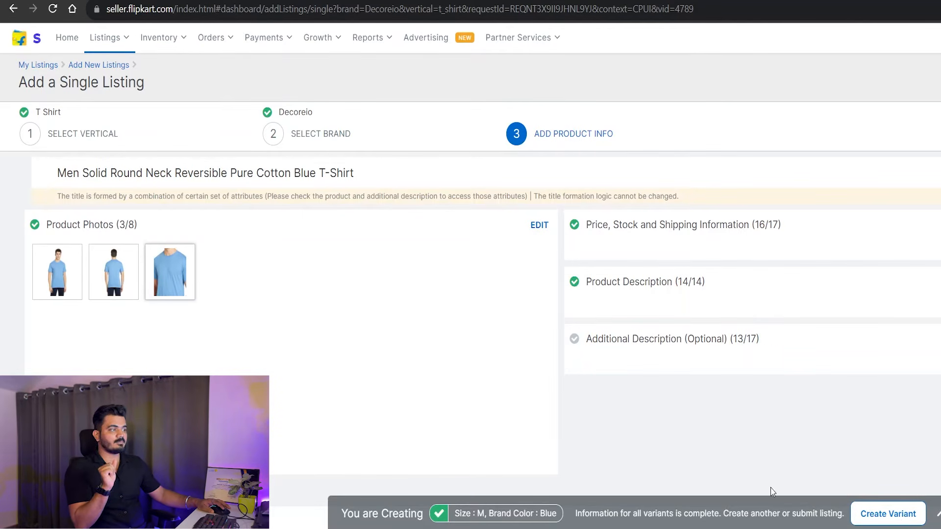
- Create a product variant with the new brand color Black in size S
click(905, 516)
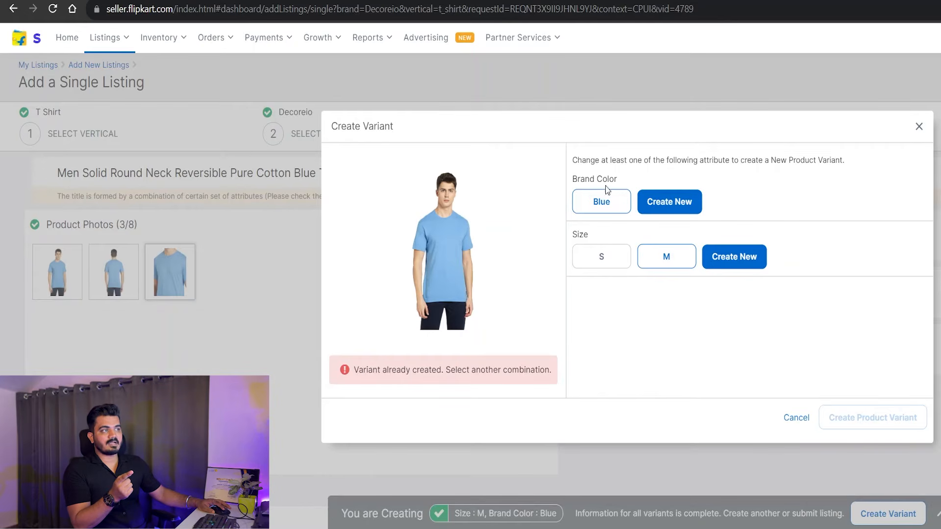
click(666, 211)
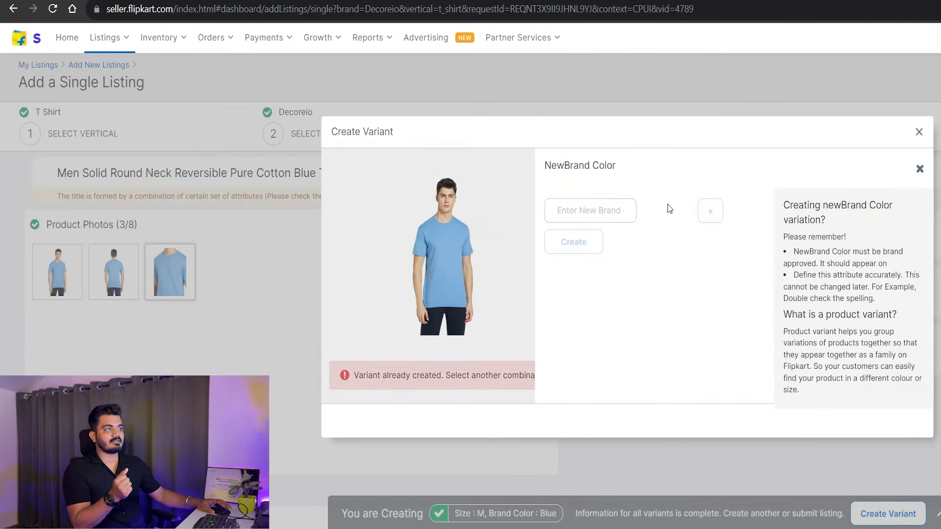
click(620, 205)
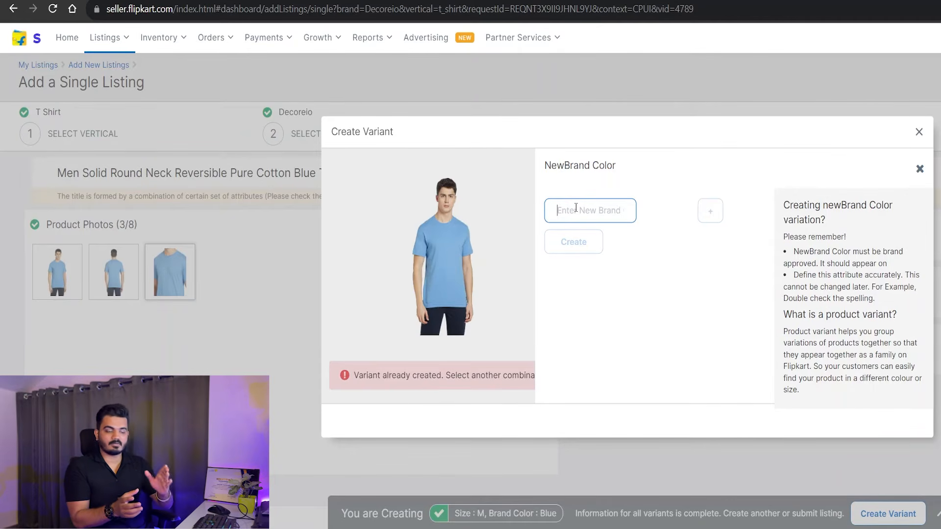
text(Bl)
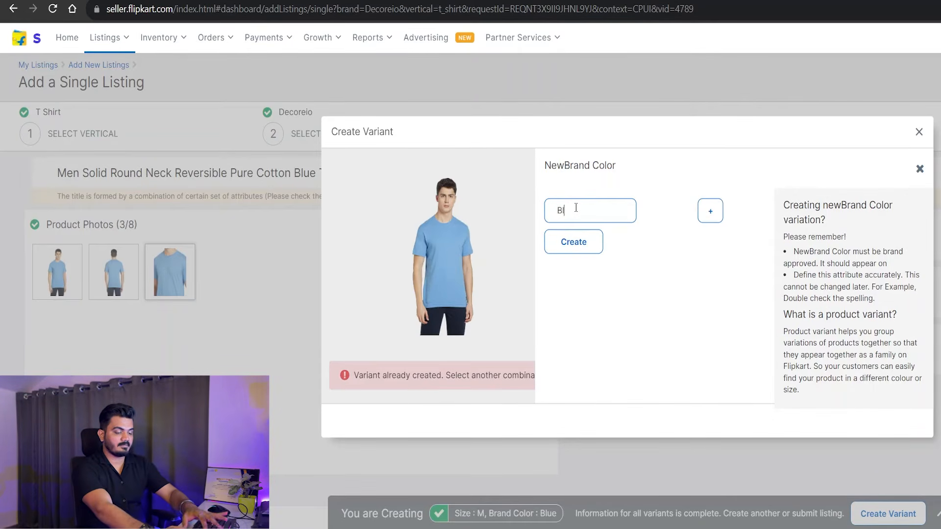
text(ack)
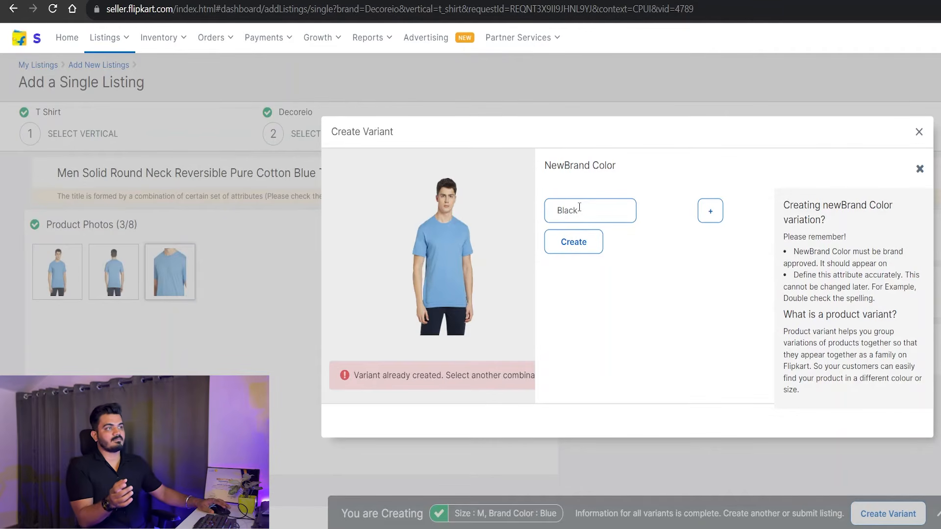
click(579, 249)
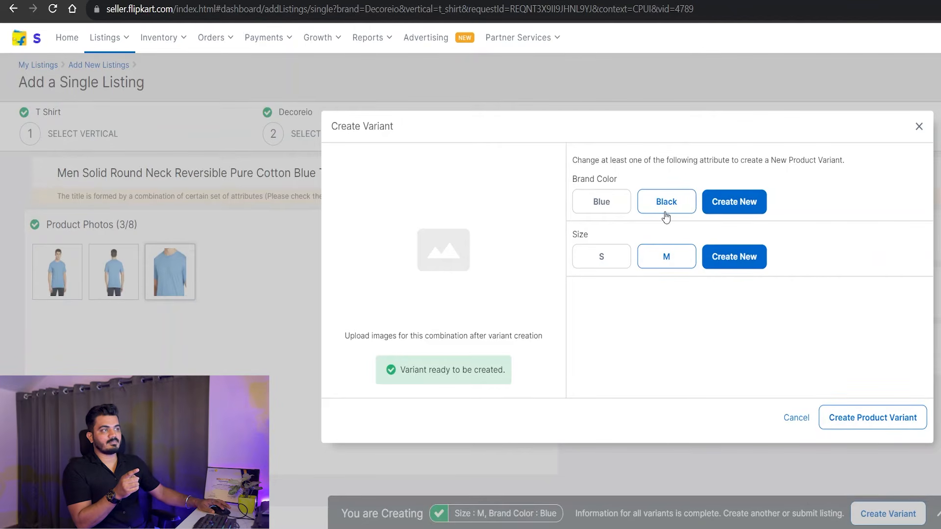
click(602, 264)
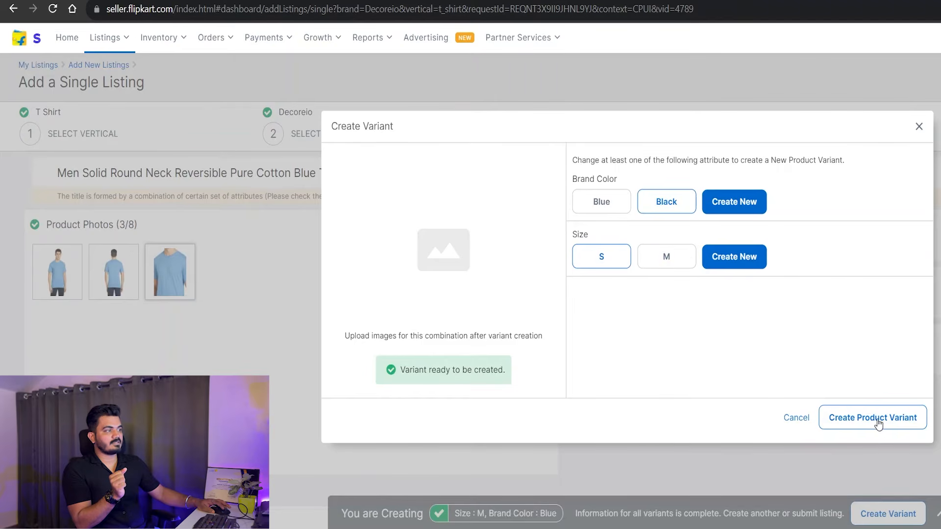
click(891, 432)
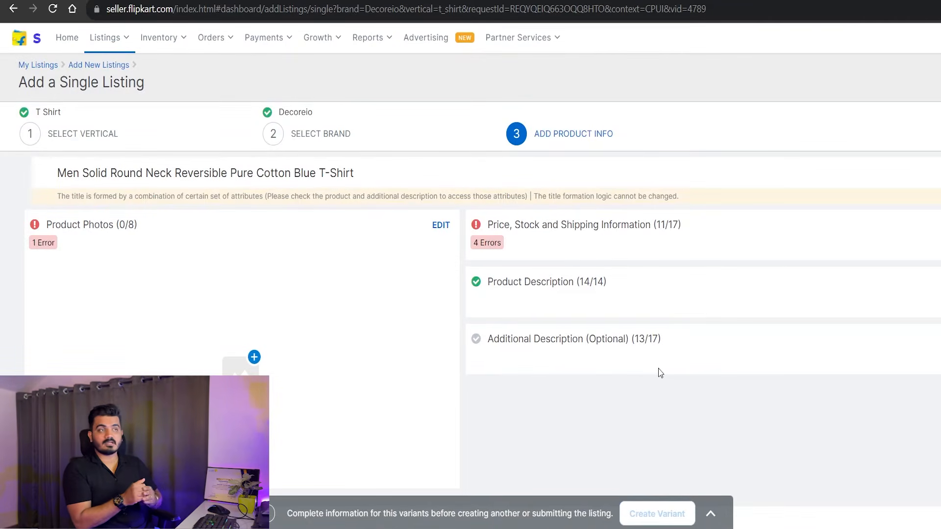
- Upload 71hTxMBuZ6L_SL1500_ from Downloads as the black variant's front view photo
click(443, 227)
scroll(401, 311, down, 4)
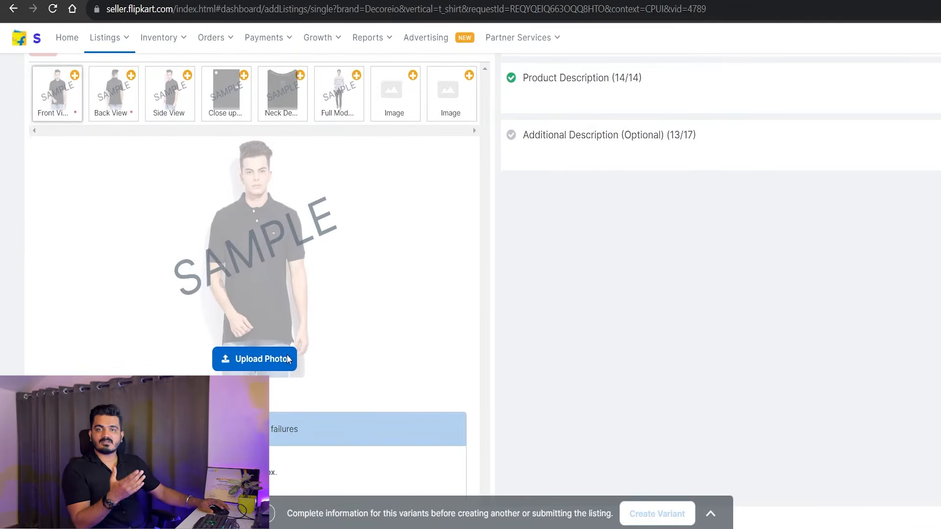
click(288, 359)
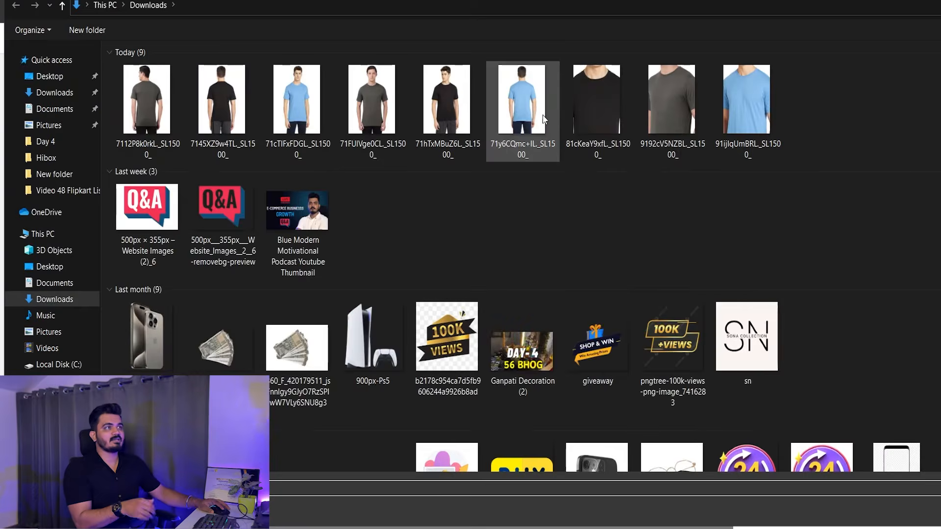
click(515, 107)
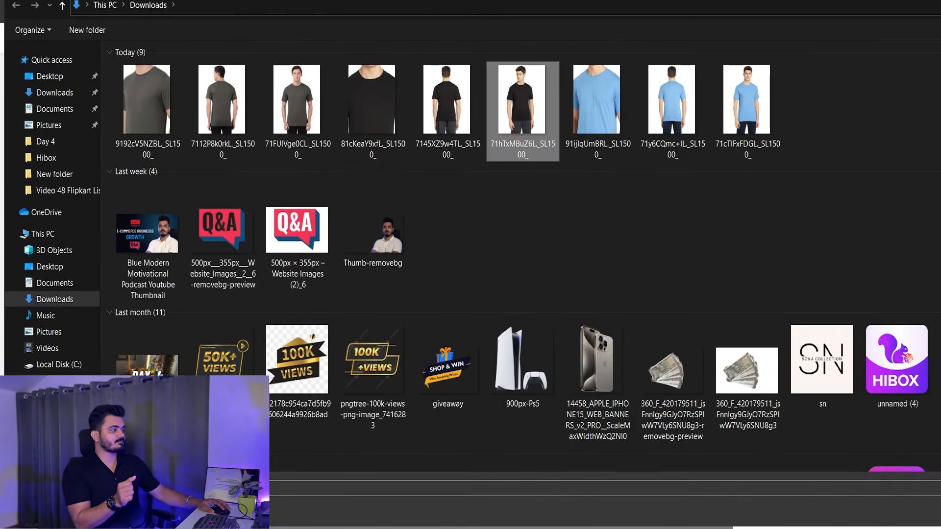
key(Return)
- Upload 7145XZ9w4TL_SL1500_ as the black variant's back view photo
click(112, 93)
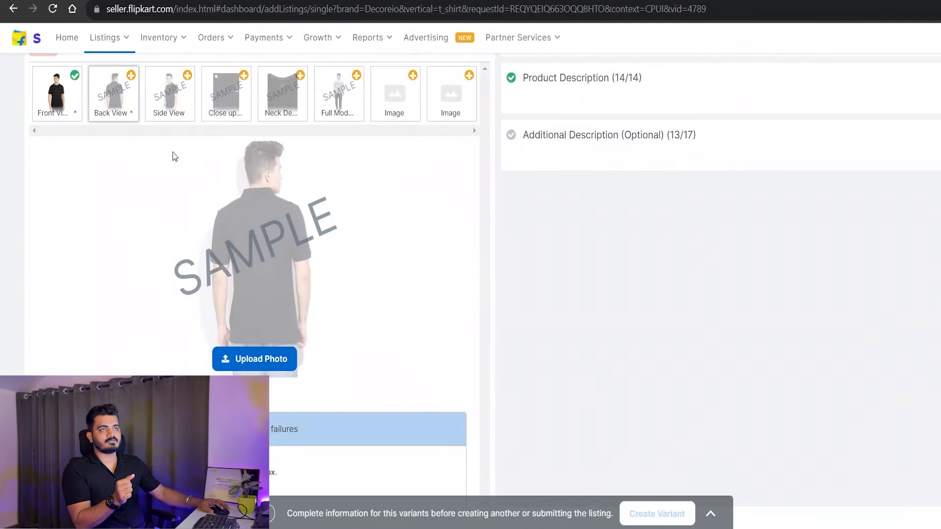
click(268, 360)
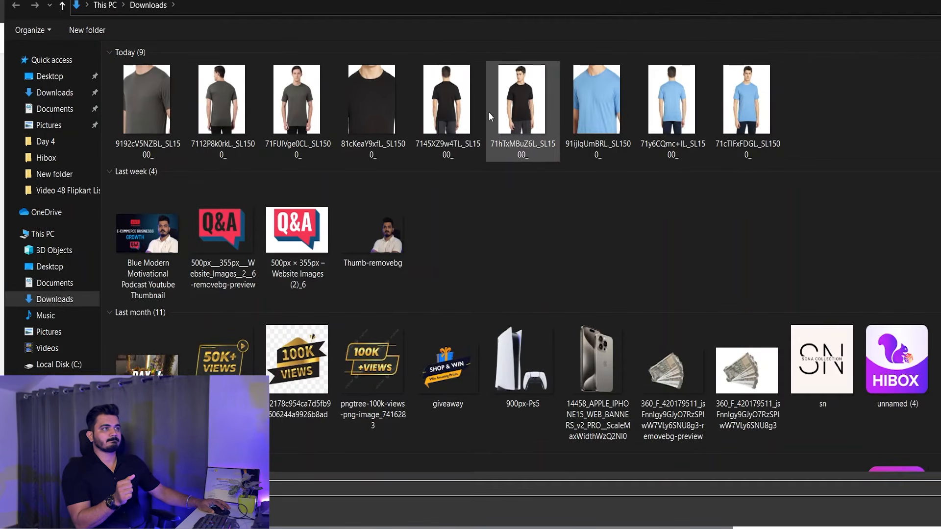
click(476, 119)
key(Return)
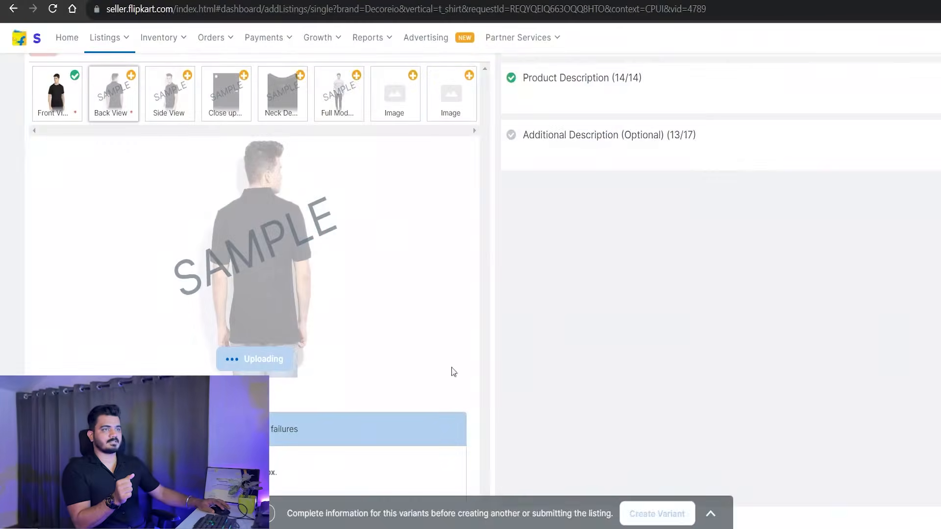
- Upload the close-up 81cKeaY9xfL_SL1500_ as the side view photo and save the black variant's product photos
click(169, 98)
click(255, 359)
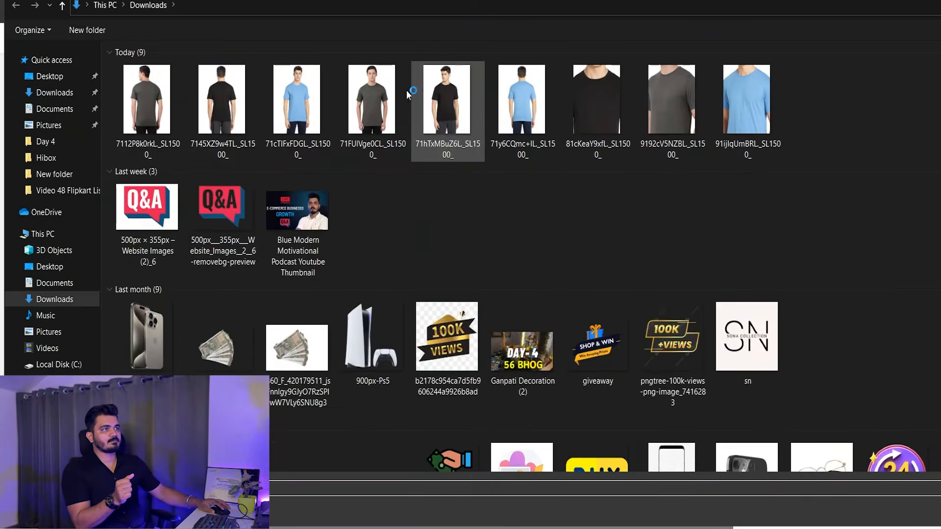
click(367, 95)
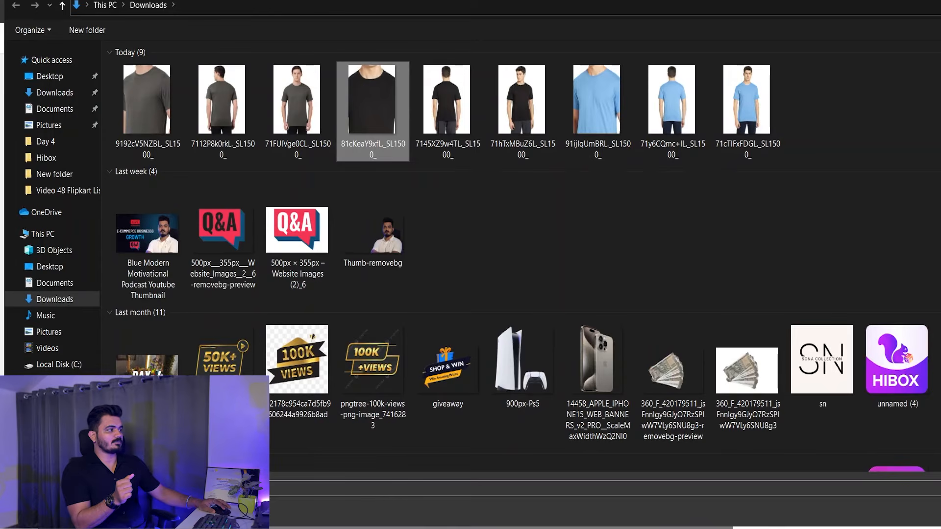
double_click(368, 95)
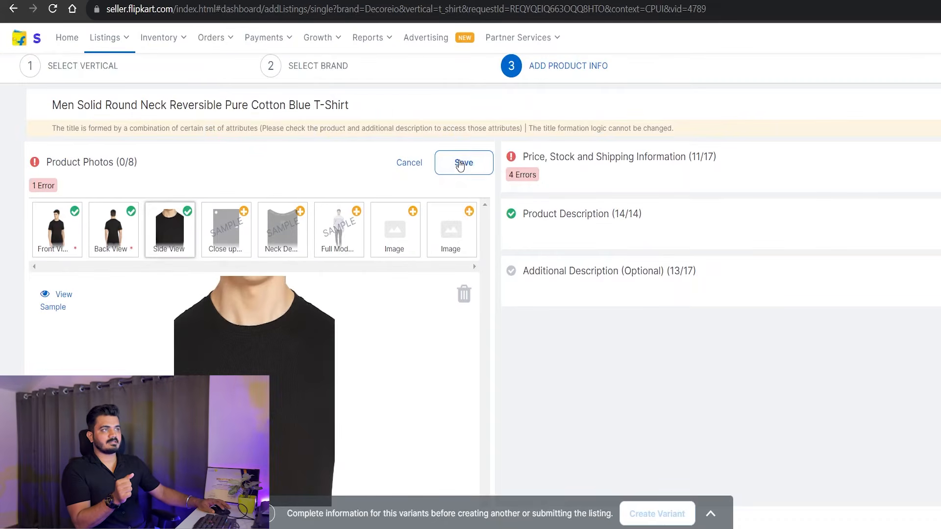
click(460, 163)
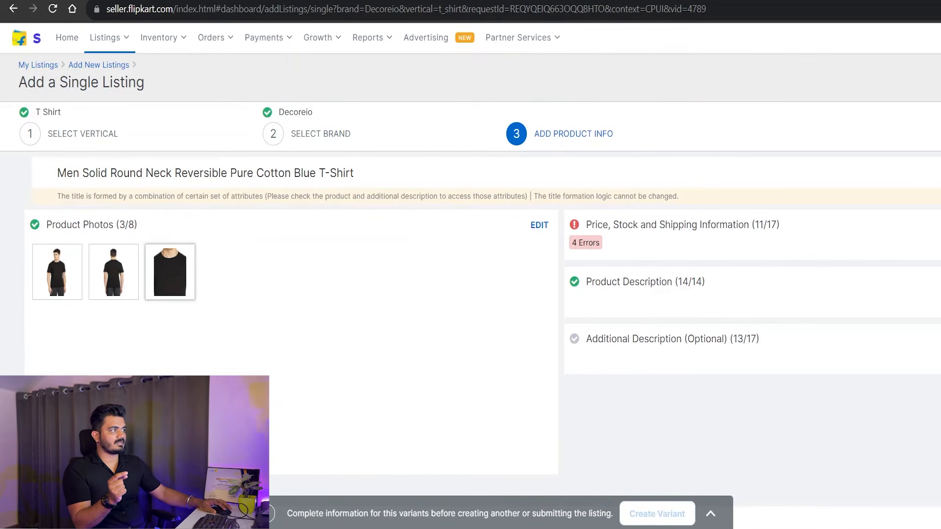
- Enter PLAIN_BLACK_S as the seller SKU ID of the black size S variant
click(845, 377)
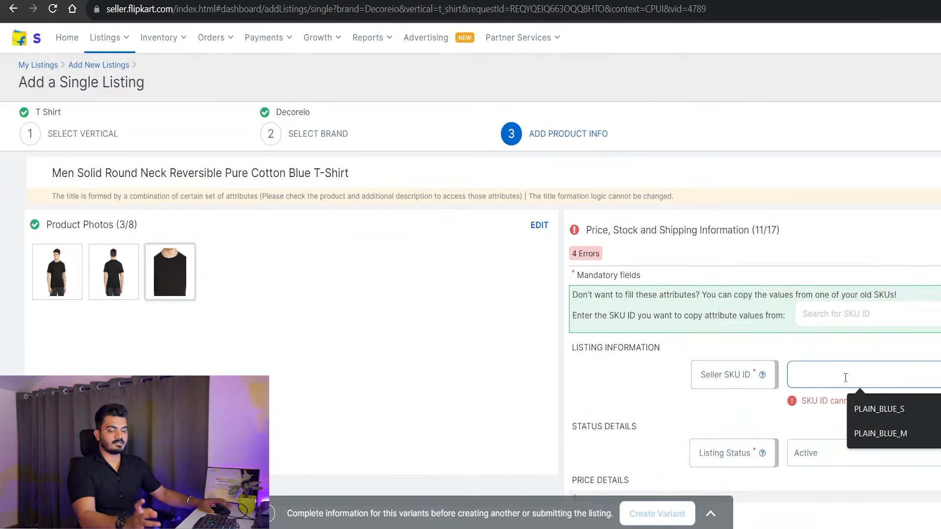
key(Down)
key(Return)
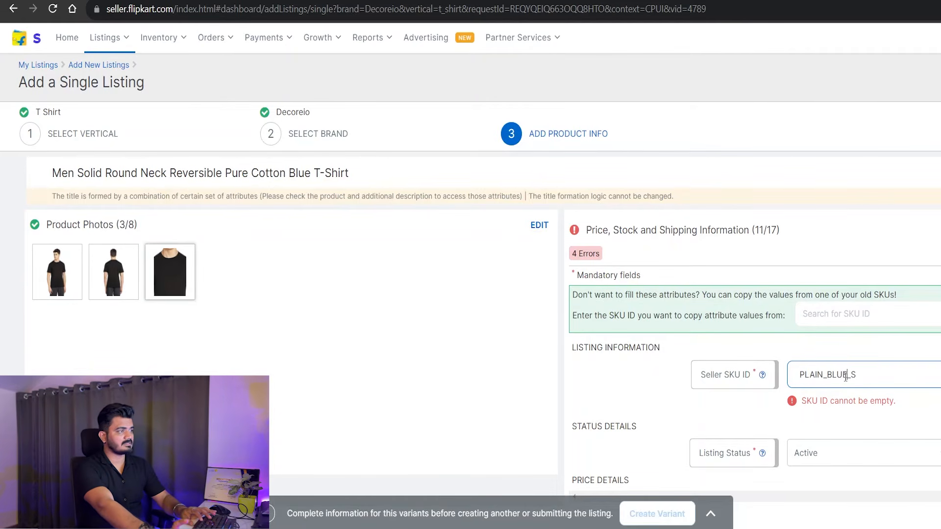
key(BackSpace)
key(BackSpace)
key(BackSpace)
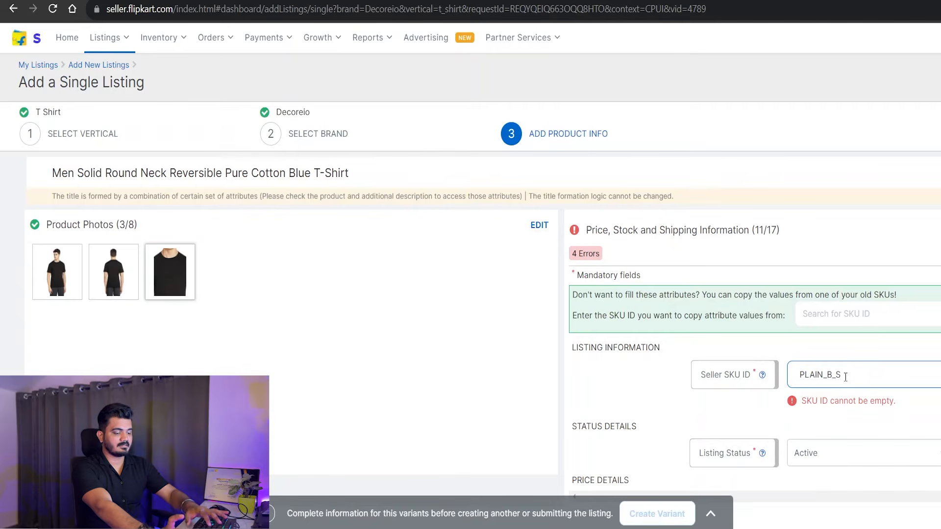
text(L)
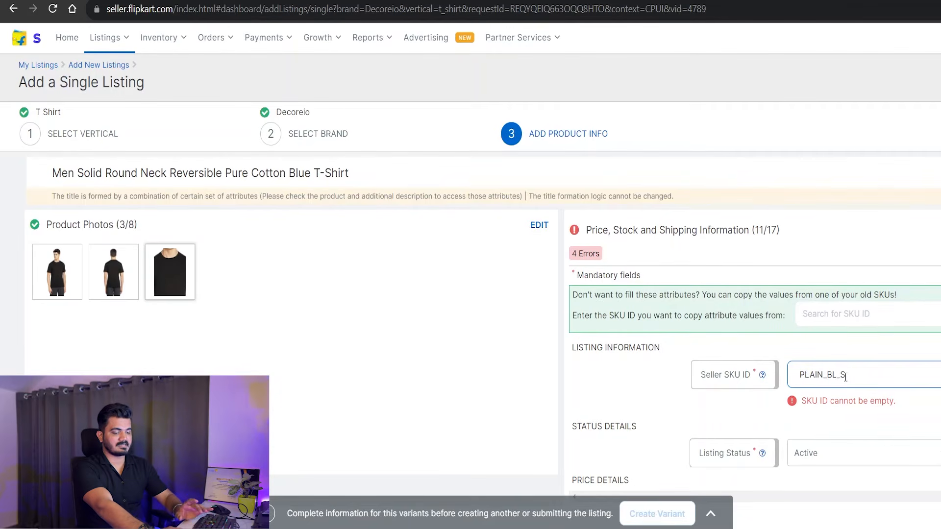
text(ACK)
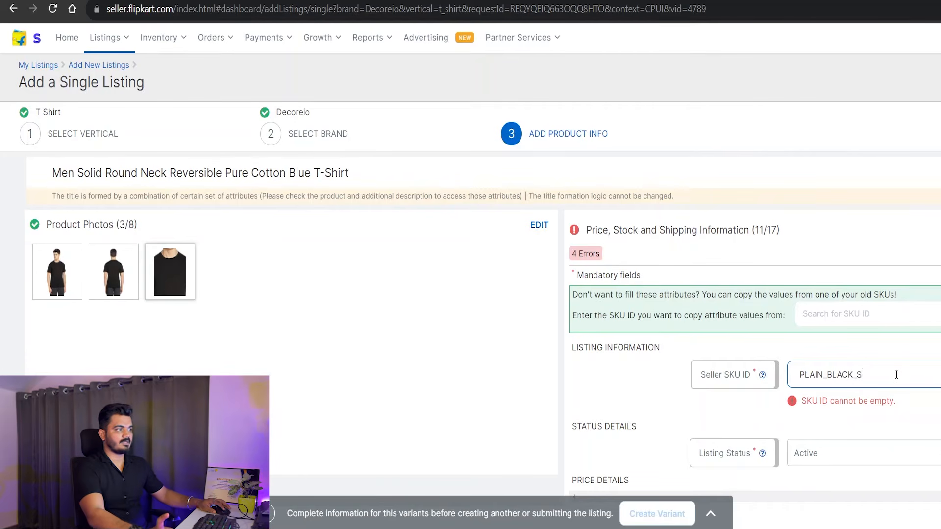
key(ctrl+a)
- Set the black size S variant's MRP to 999, selling price to 399 and stock to 100
scroll(901, 365, down, 3)
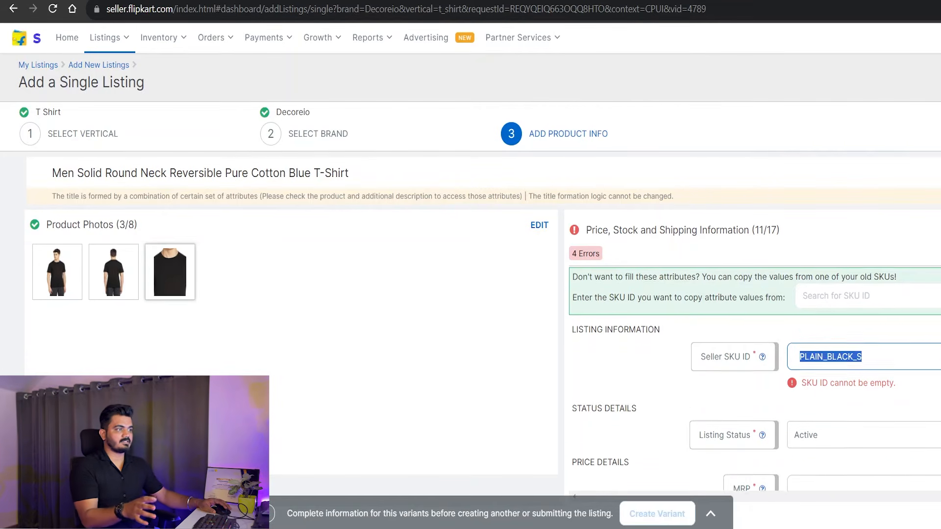
click(846, 374)
text(9)
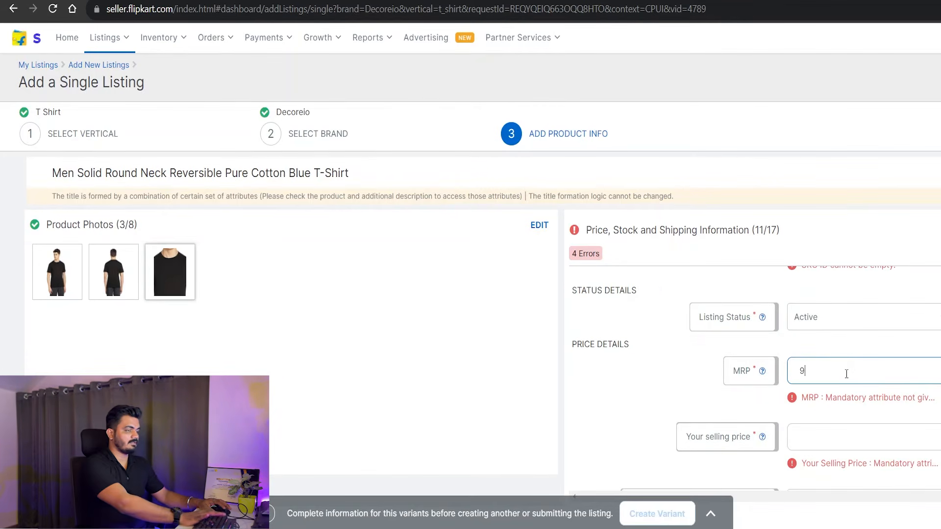
text(99)
click(824, 448)
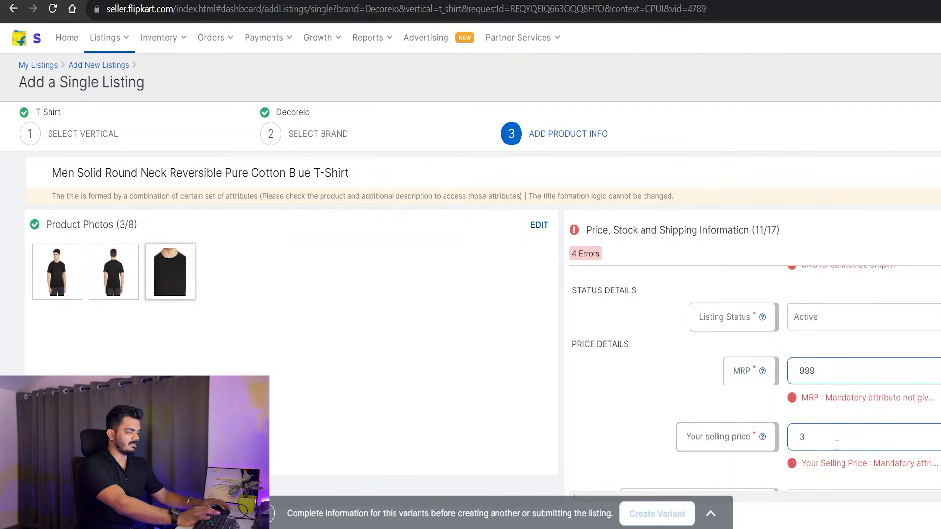
text(399)
scroll(862, 412, down, 6)
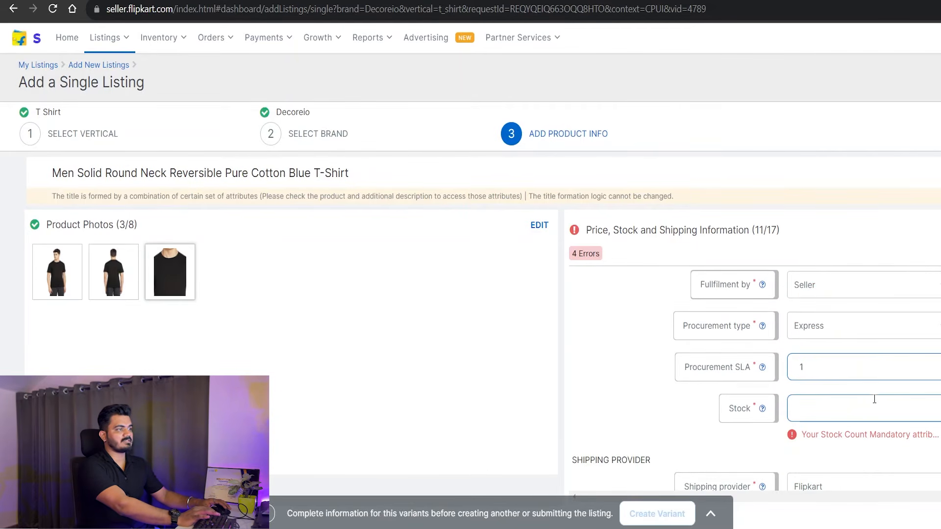
text(100)
- Enter the black size S variant's package details: length 15 cm, breadth 6 cm, height 15 cm and weight 0.5 kg
scroll(853, 398, down, 4)
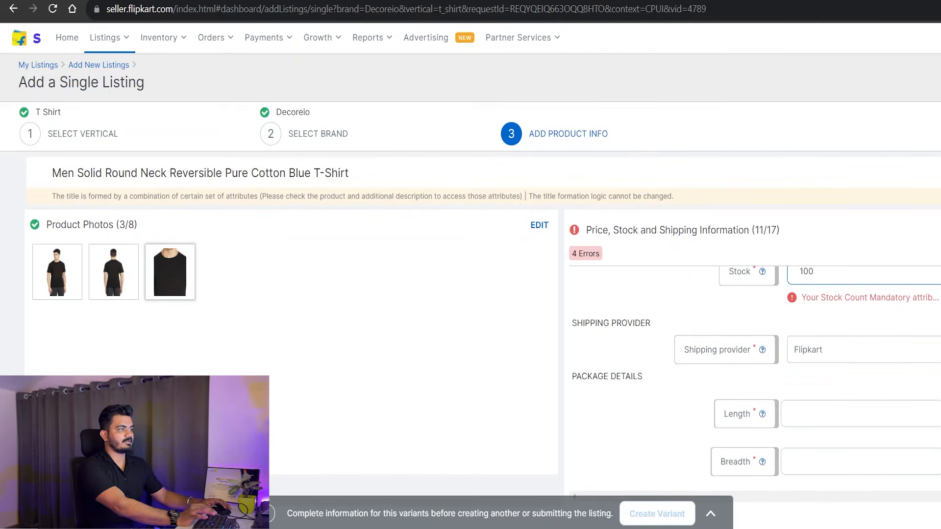
click(822, 341)
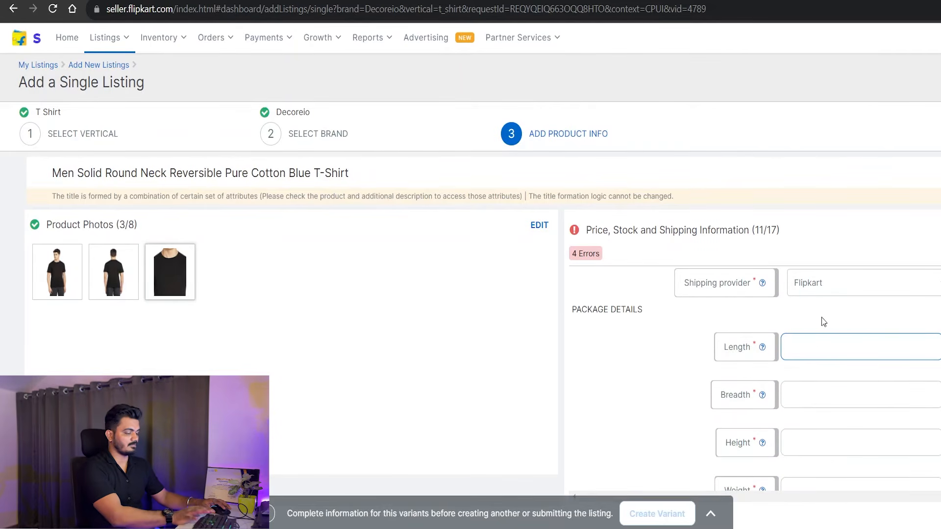
text(15)
click(830, 384)
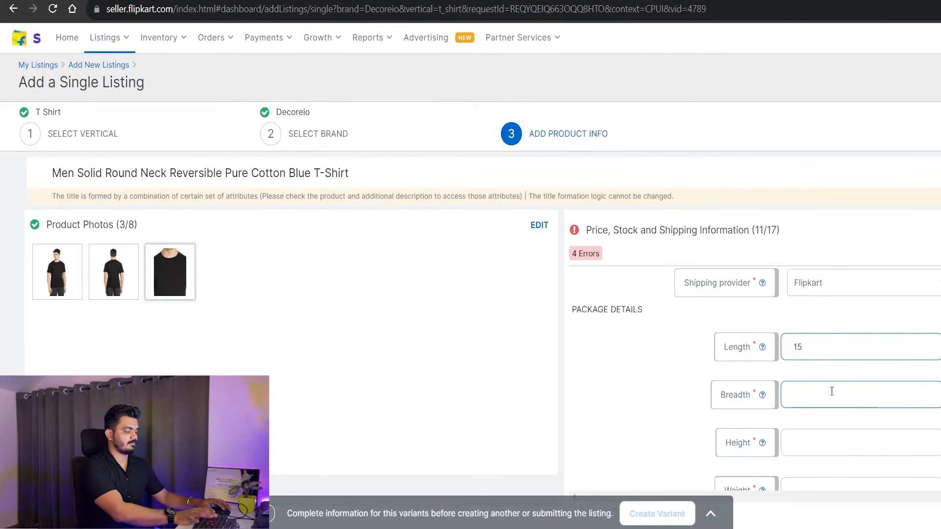
text(6)
click(827, 442)
scroll(858, 446, down, 1)
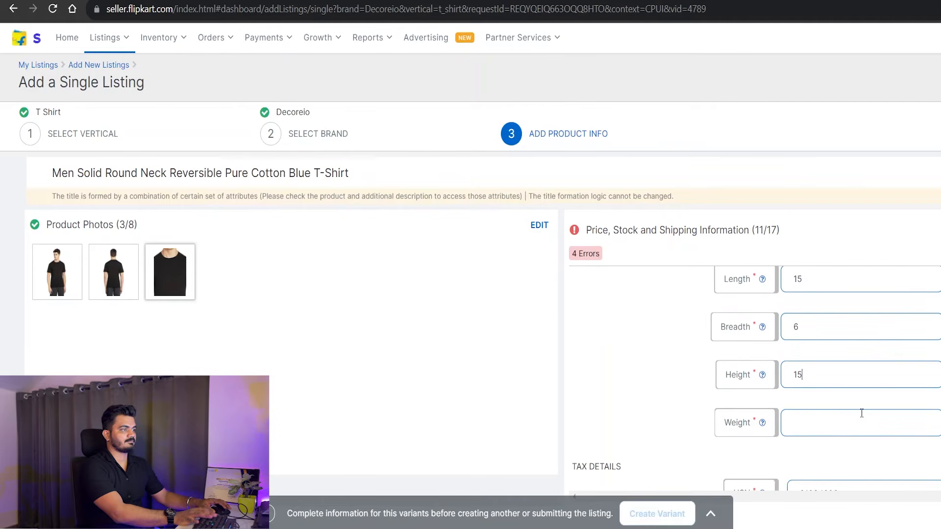
click(854, 429)
text(0.5)
scroll(855, 429, down, 3)
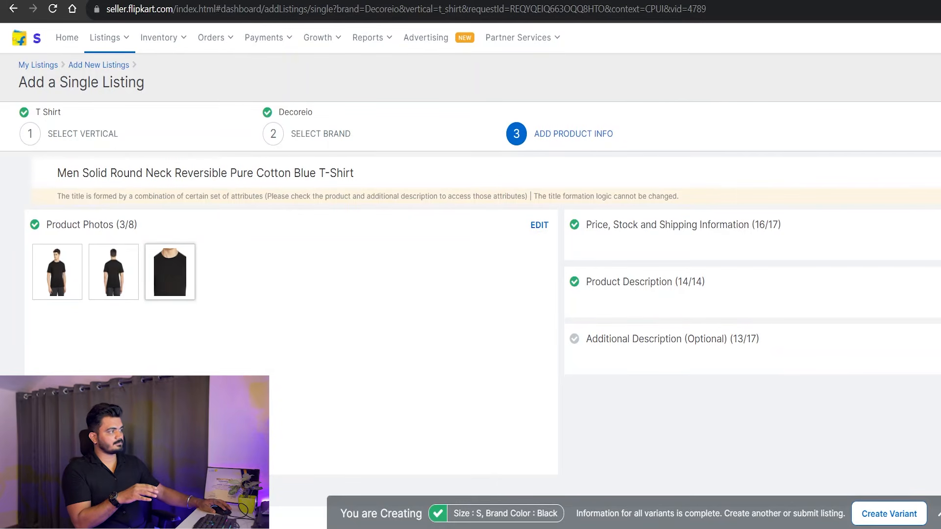
- Change the color in the black size S variant's product description to Black and save the description
click(931, 281)
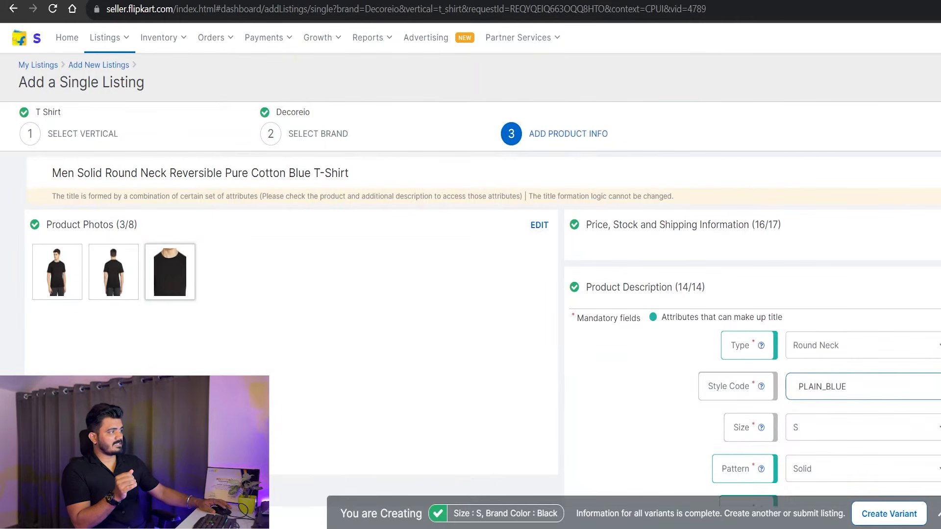
scroll(483, 261, down, 3)
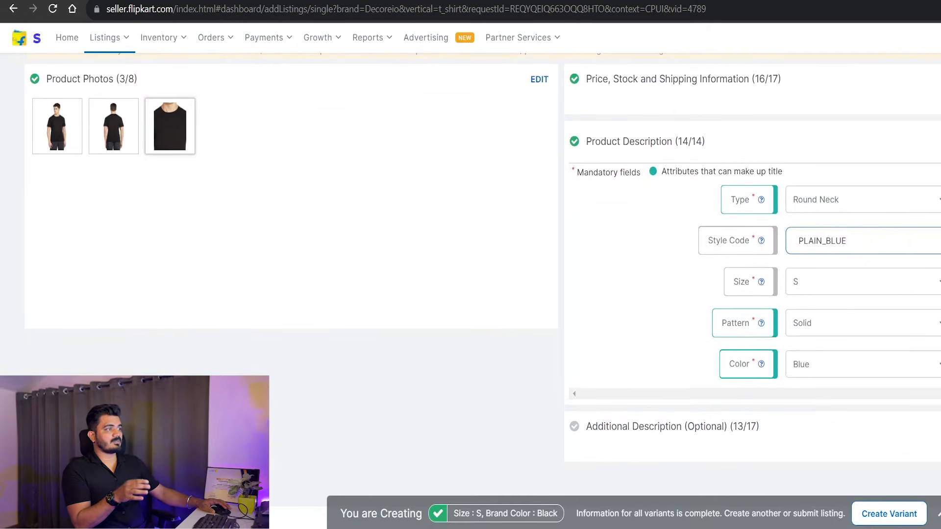
scroll(816, 292, down, 1)
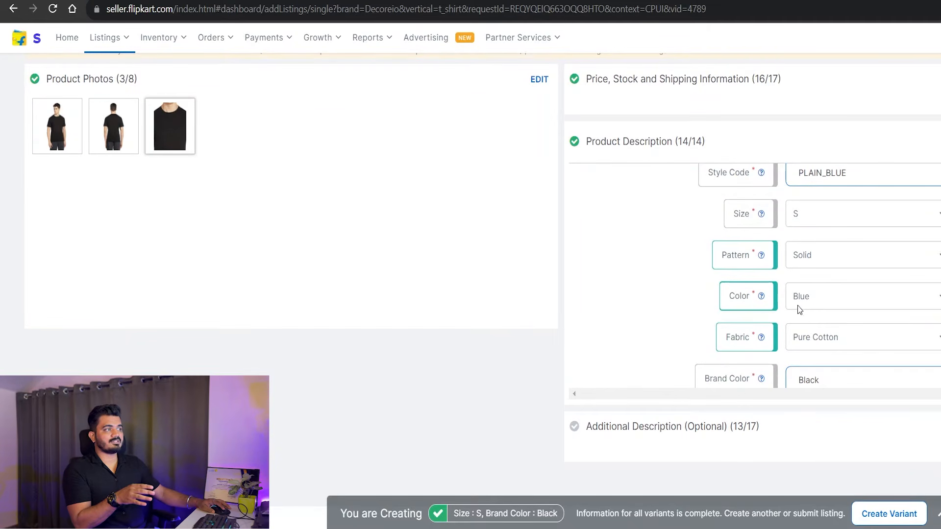
click(832, 294)
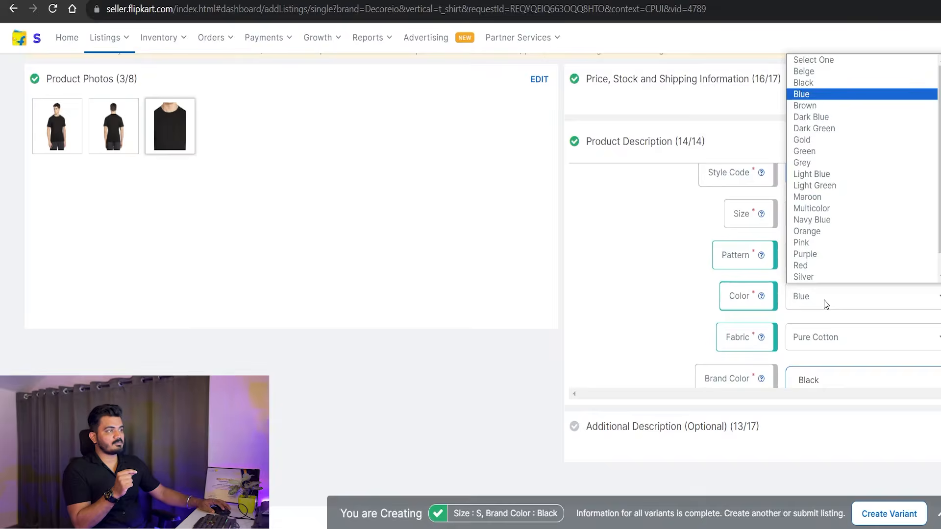
click(804, 82)
scroll(816, 275, down, 1)
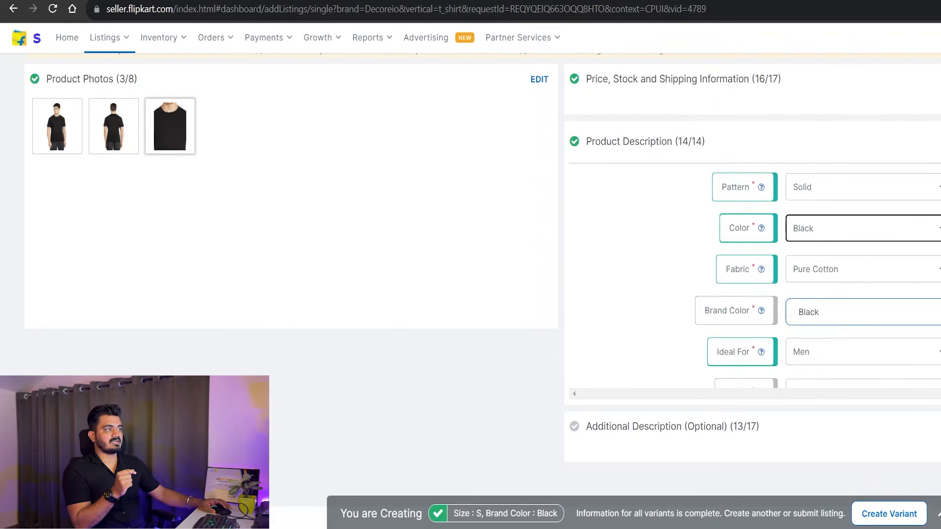
scroll(816, 274, down, 4)
scroll(816, 274, up, 4)
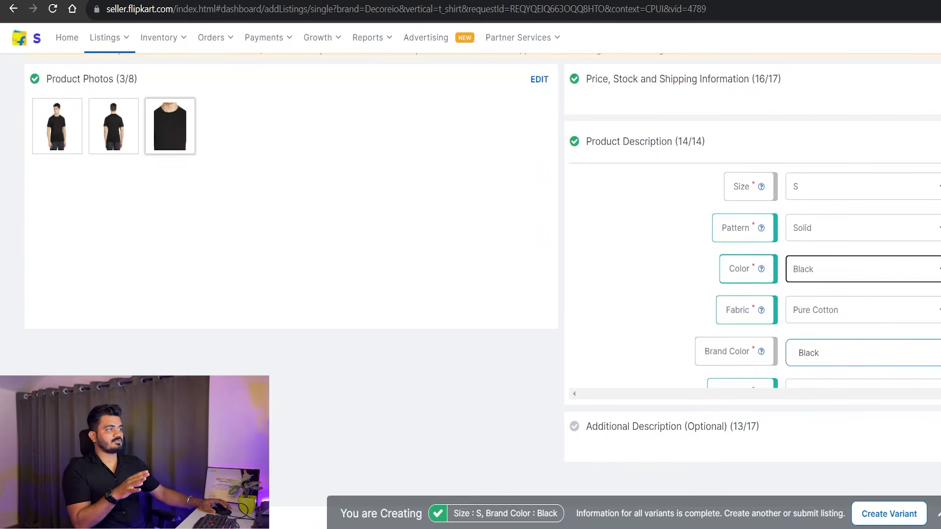
scroll(816, 274, up, 1)
click(853, 213)
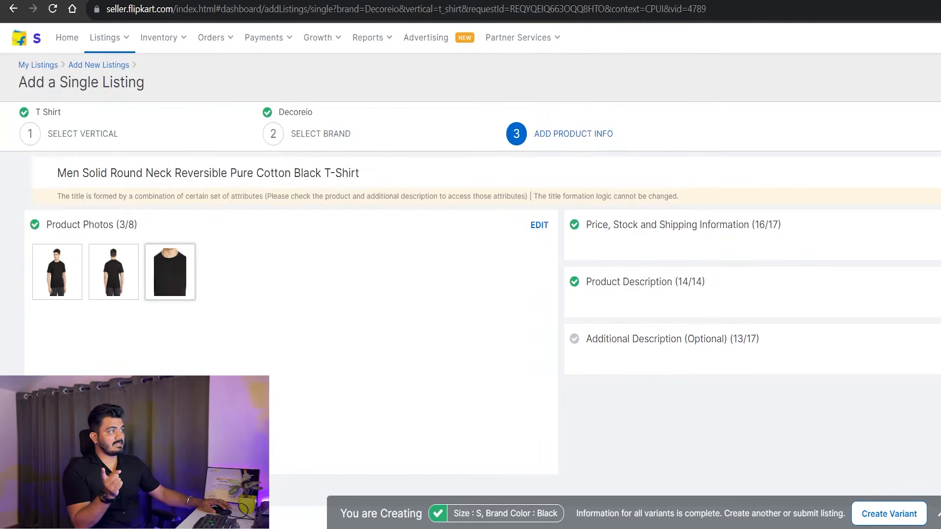
- Change the style code in the product description to PLAIN_BLACK and save it
click(938, 282)
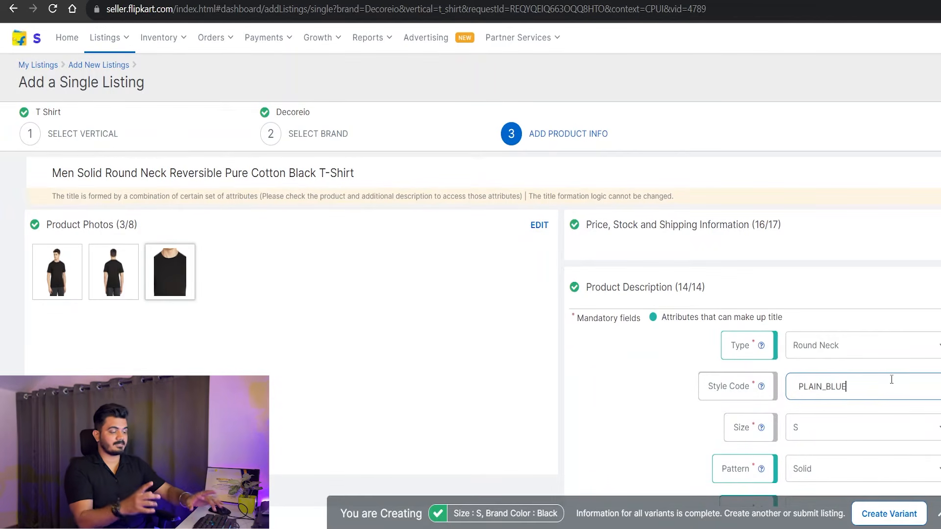
key(BackSpace)
key(BackSpace)
key(BackSpace)
key(BackSpace)
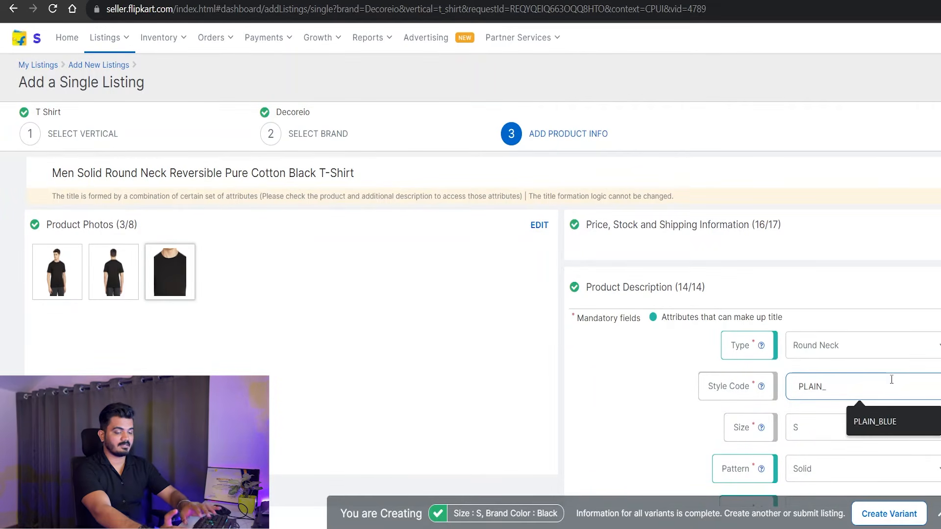
text(BLACK)
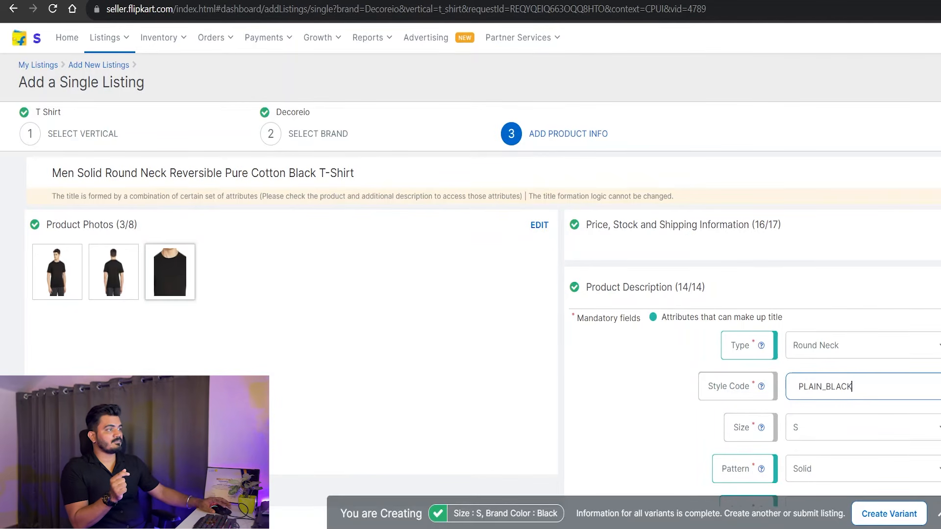
click(809, 289)
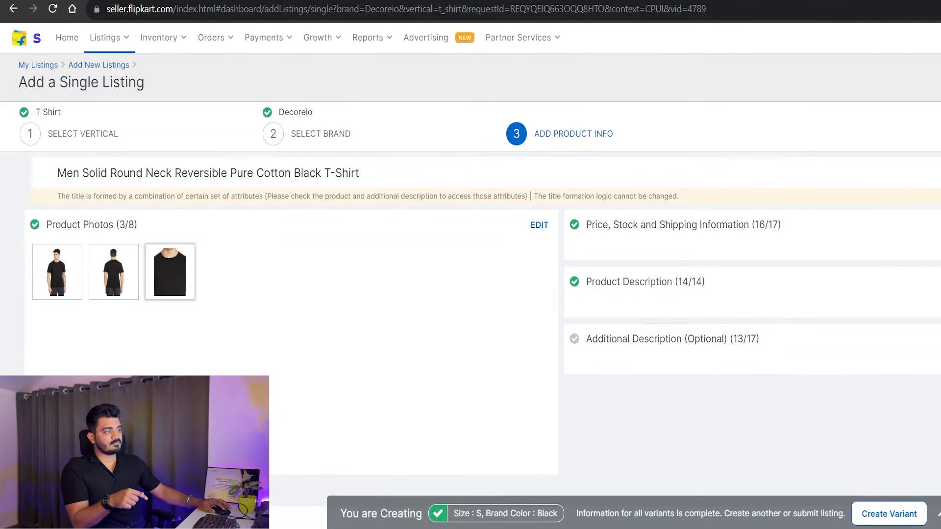
- Check the list of created variants and copy the seller SKU ID of the black size S variant
click(939, 513)
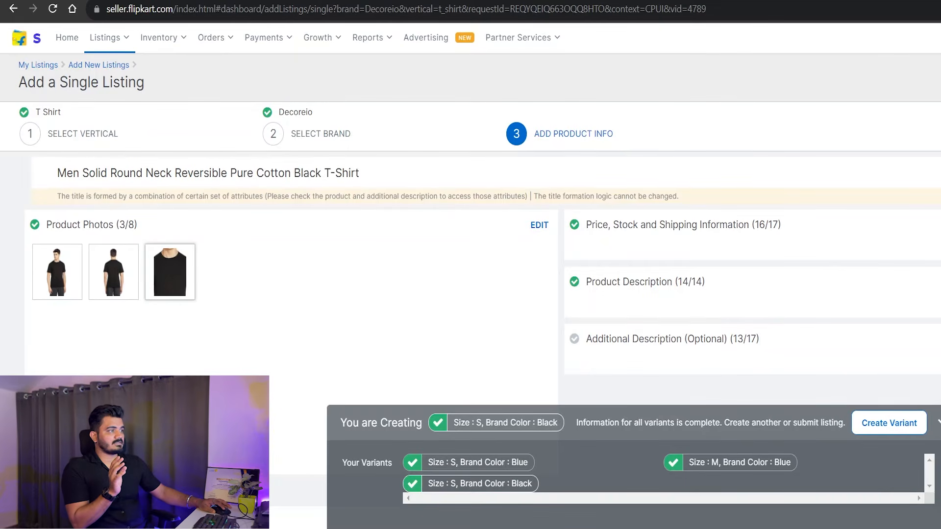
click(938, 422)
click(939, 225)
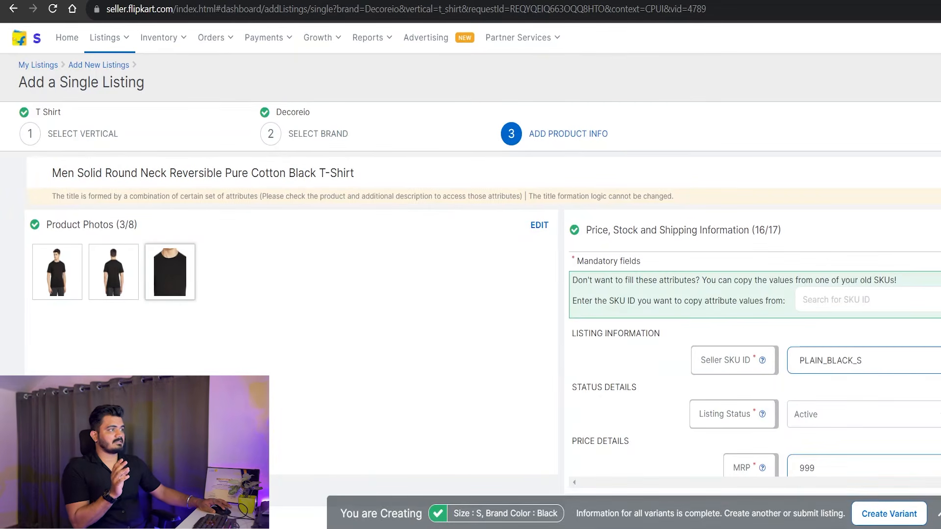
click(896, 362)
key(ctrl+a)
key(ctrl+c)
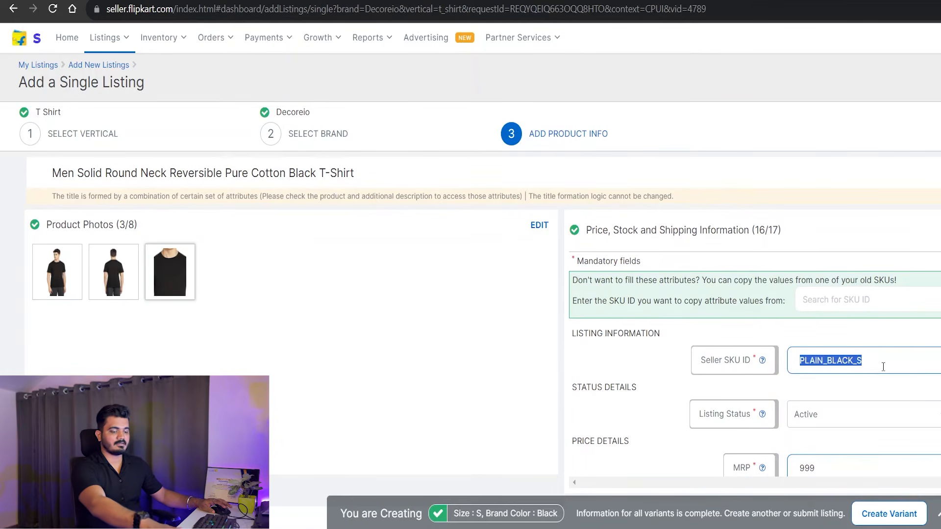
click(896, 361)
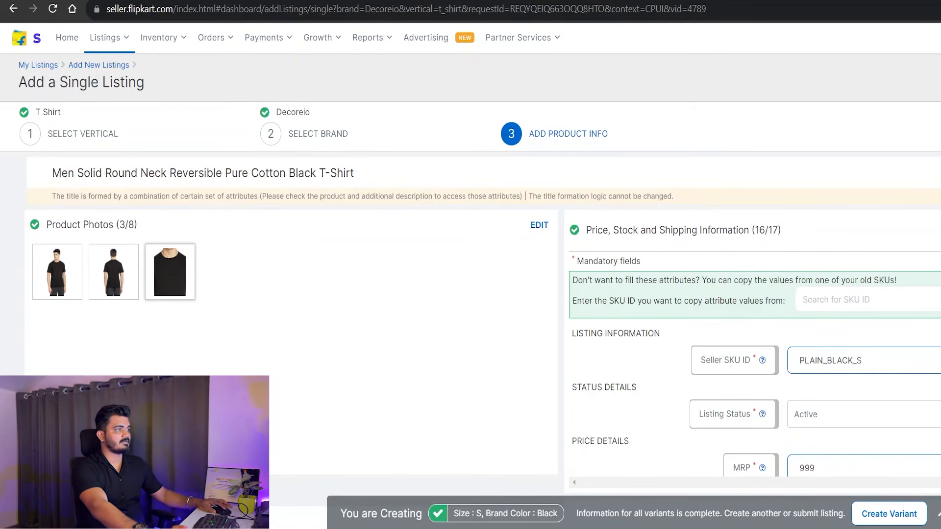
- Create a new product variant with brand color Black and size M
click(894, 519)
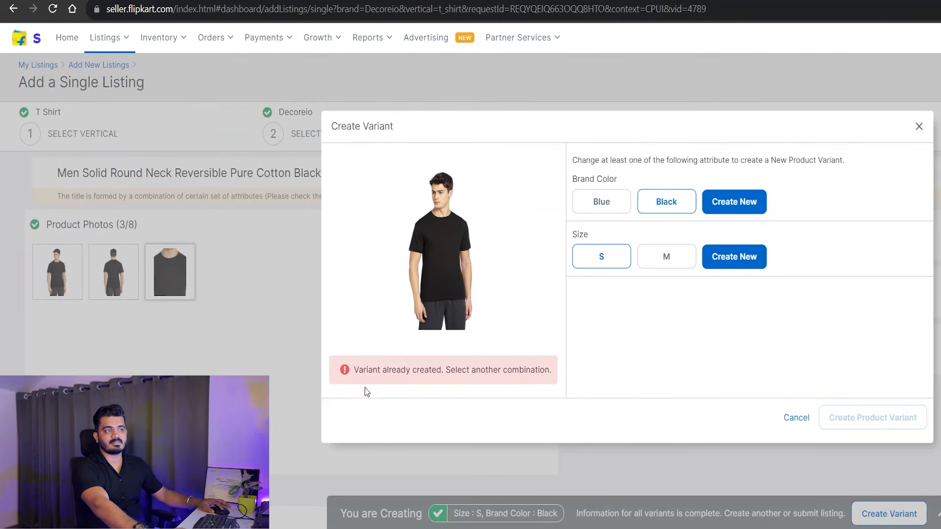
click(679, 257)
click(863, 416)
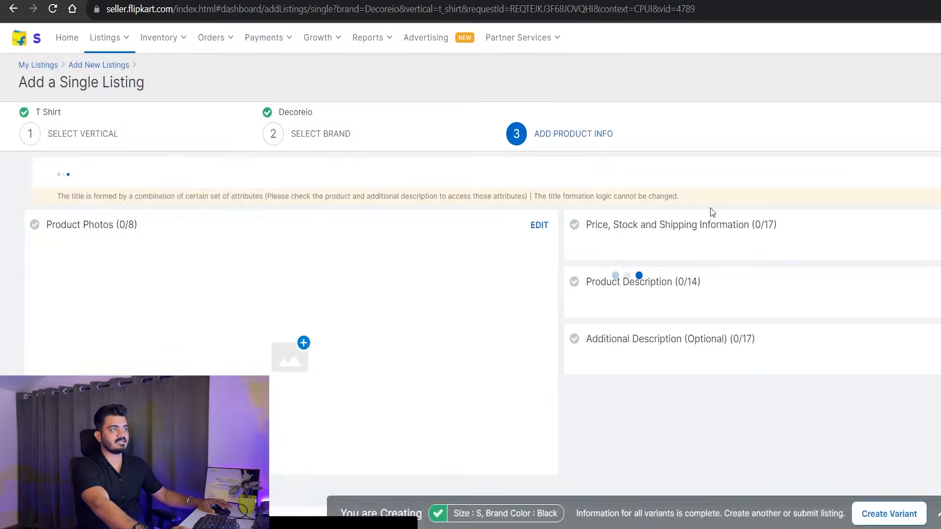
- Paste the copied SKU into the new variant's seller SKU ID and change it to PLAIN_BLACK_M
click(939, 225)
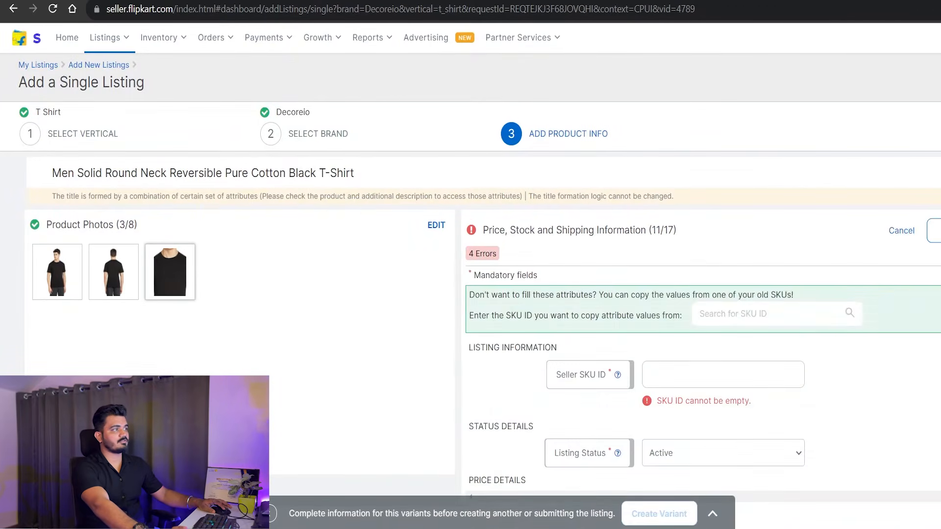
click(705, 372)
key(ctrl+v)
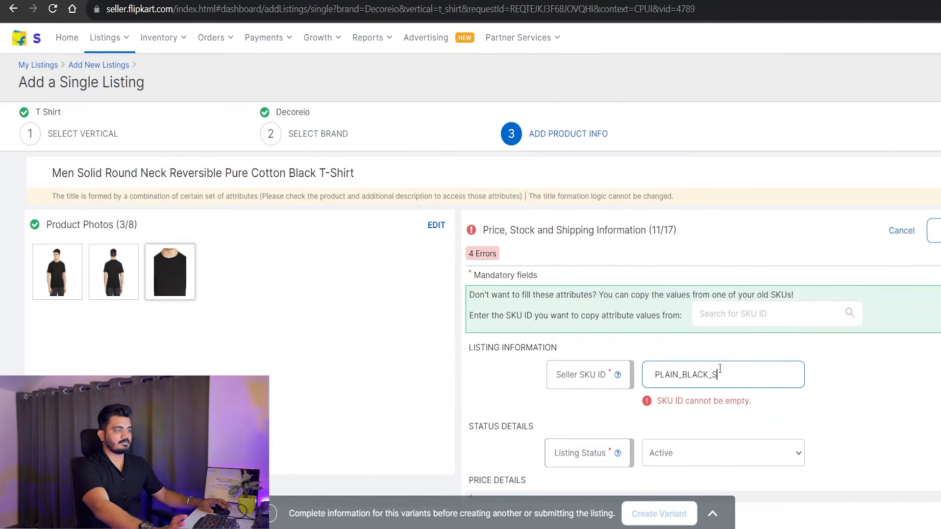
key(BackSpace)
text(M)
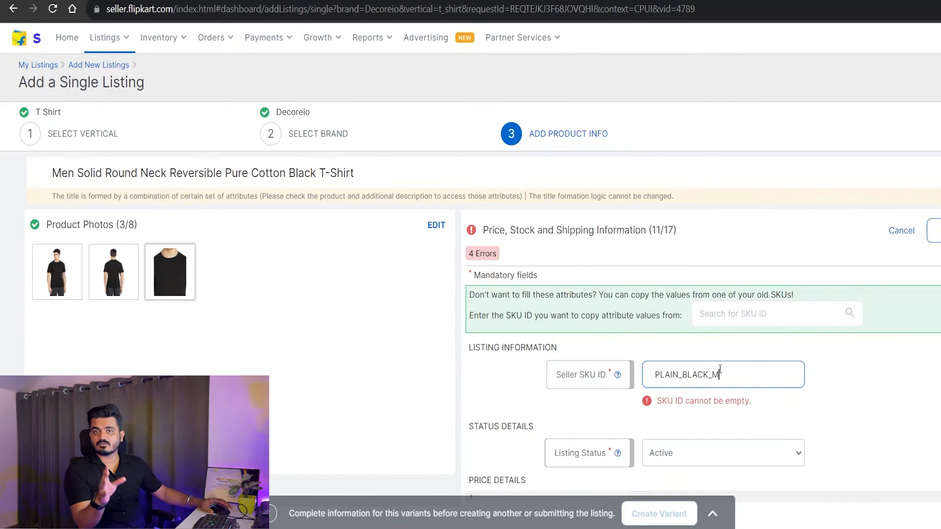
- Set the black size M variant's MRP to 999, selling price to 399 and stock to 100
scroll(745, 406, down, 1)
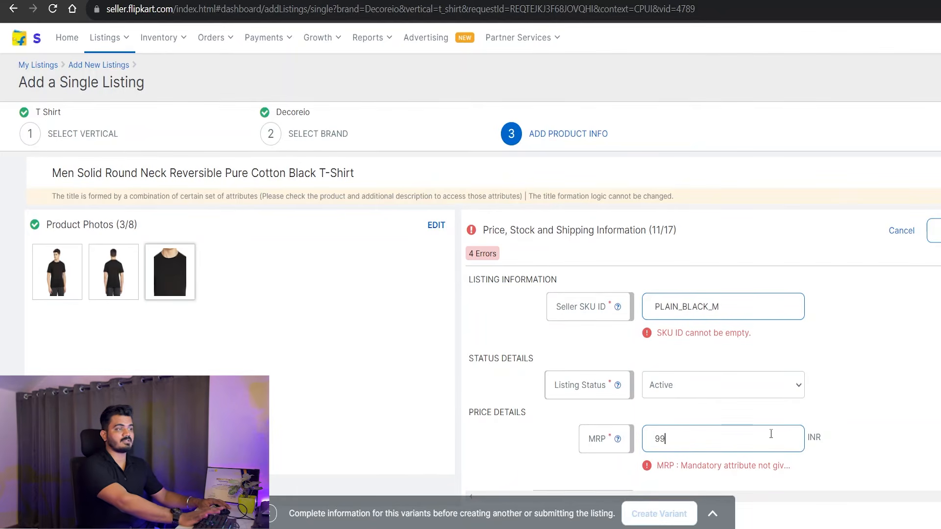
scroll(792, 427, down, 1)
click(734, 435)
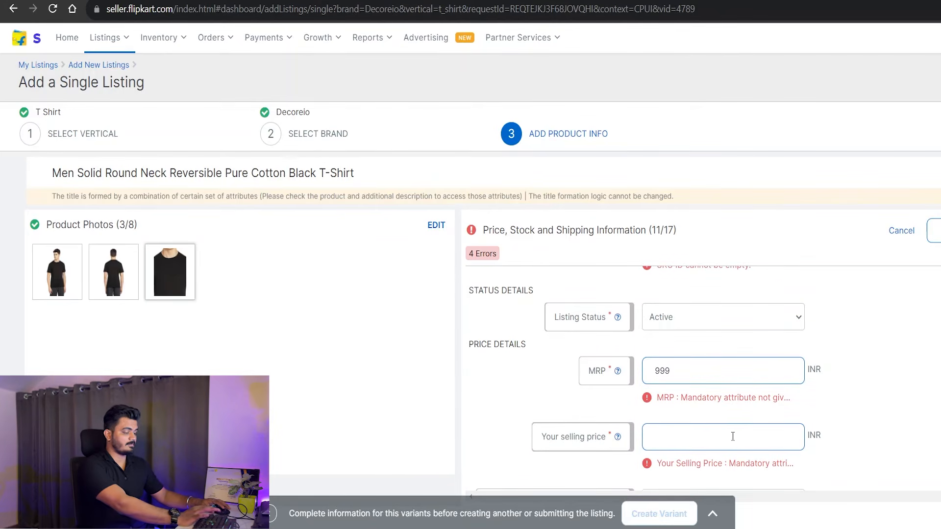
text(399)
scroll(774, 418, down, 3)
click(709, 471)
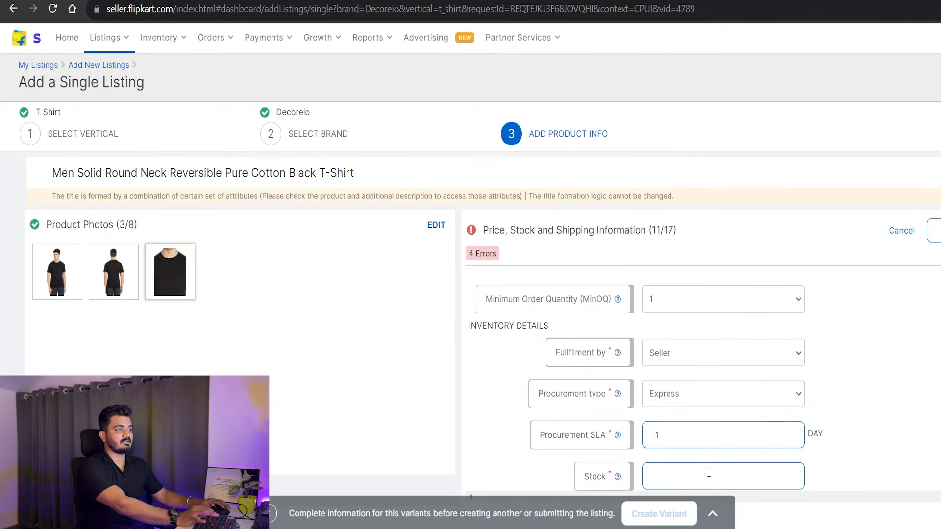
text(100)
- Set the black size M variant's package length to 15 cm, breadth to 6 cm, height to 15 cm and weight to 0.3 kg
scroll(876, 399, down, 3)
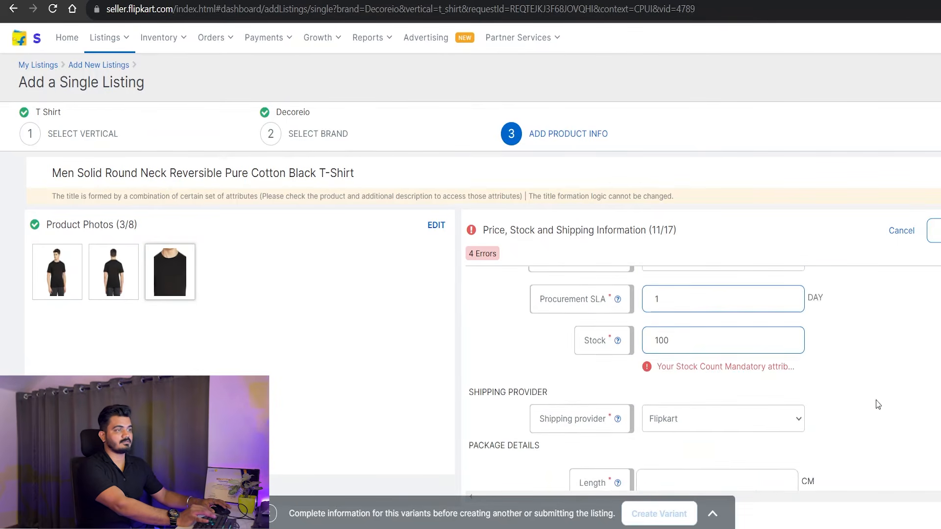
scroll(659, 415, down, 2)
click(682, 343)
text(1)
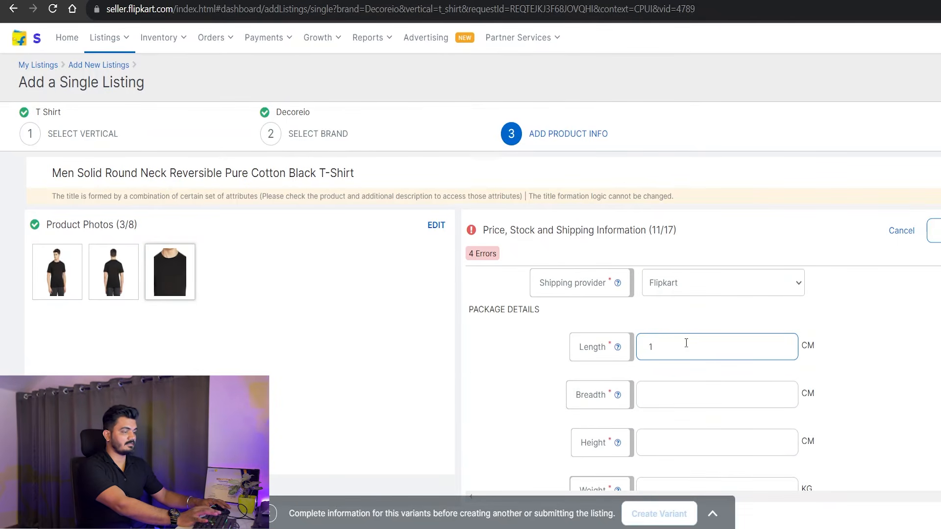
text(5)
click(674, 390)
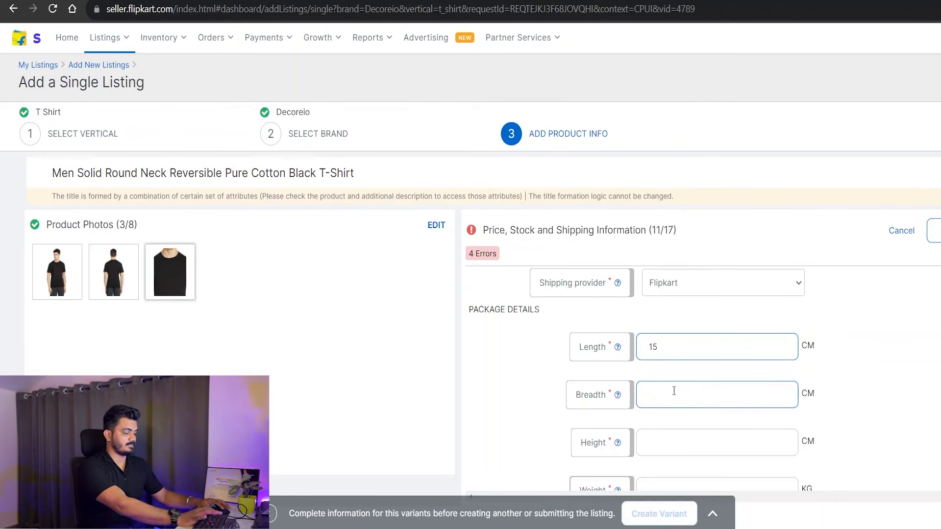
text(6)
click(668, 447)
text(15)
scroll(684, 460, down, 1)
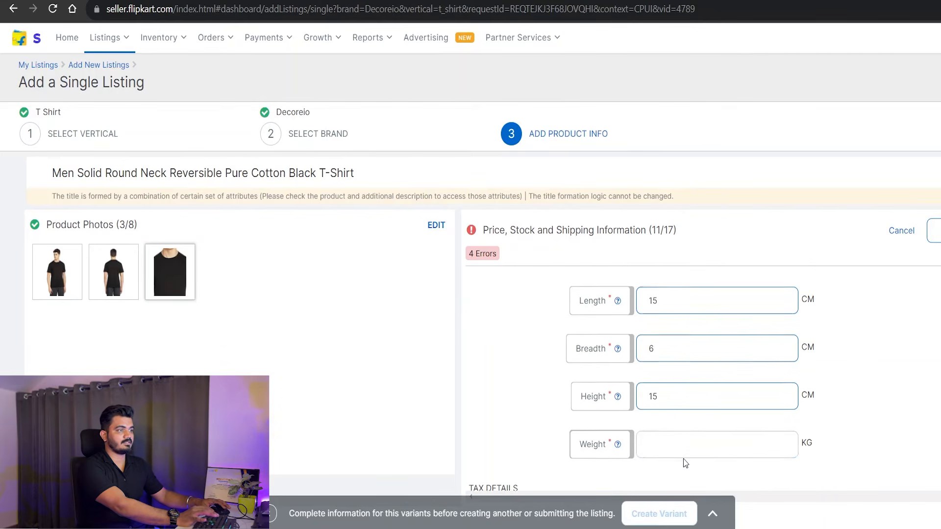
scroll(684, 460, down, 1)
click(683, 422)
text(0.3)
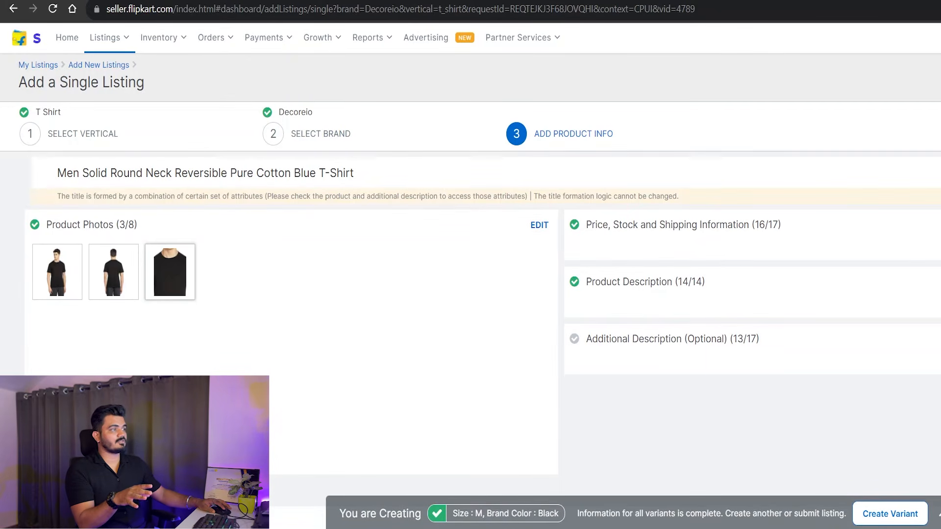
- In the black size M variant's product description, set the color to Black and the style code to PLAIN_BLACK
click(931, 281)
scroll(863, 407, down, 3)
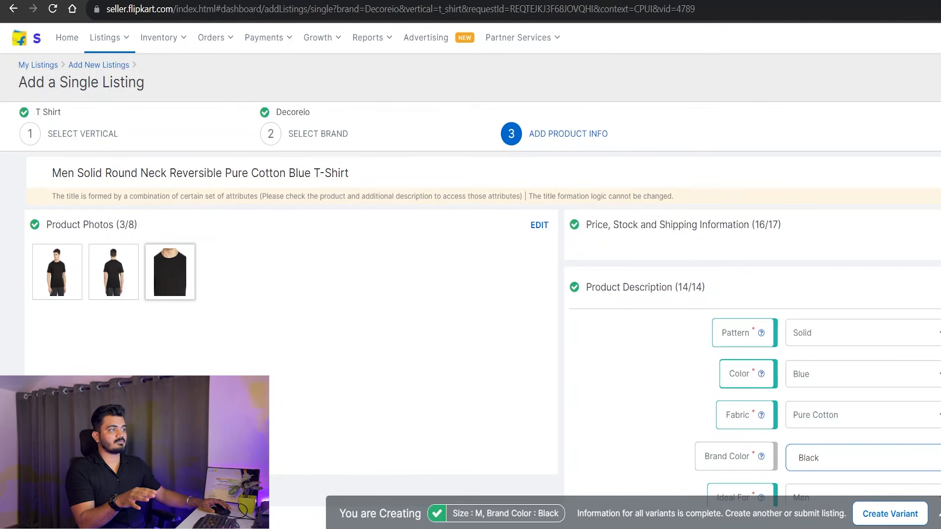
click(825, 377)
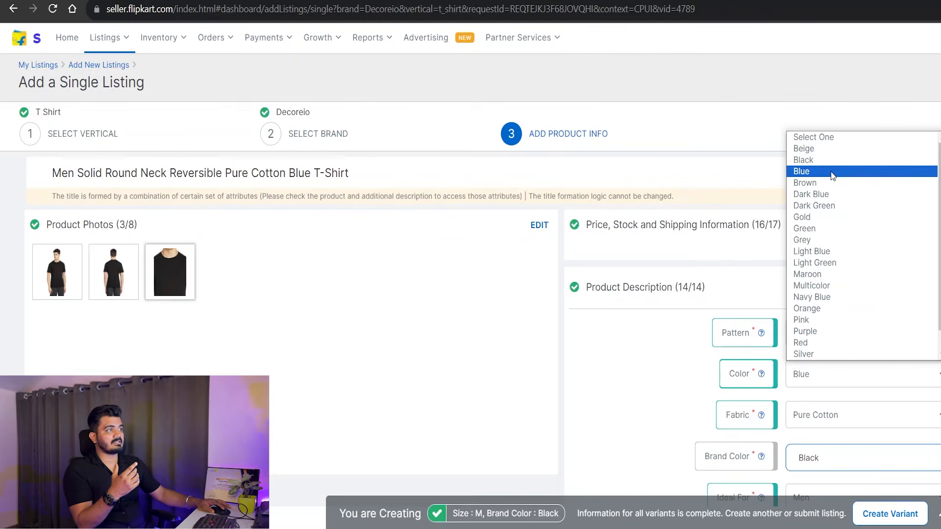
click(819, 162)
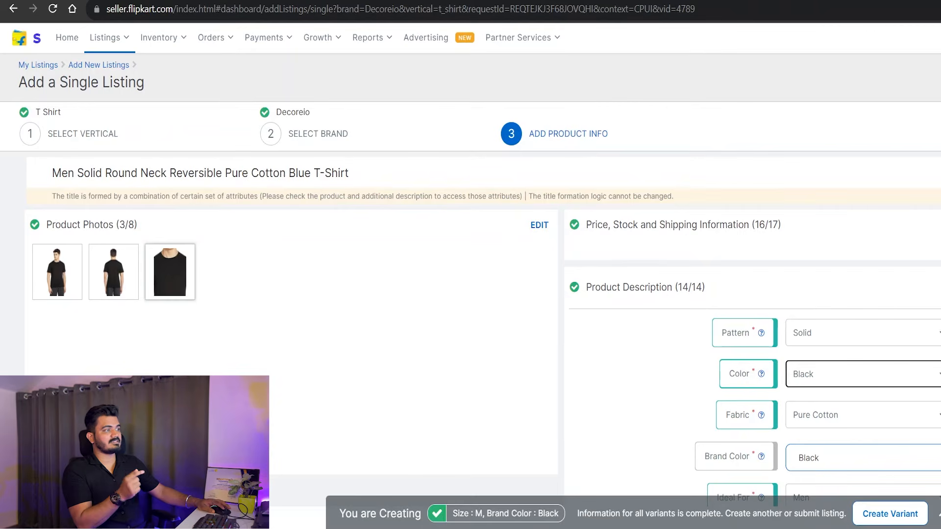
scroll(874, 389, up, 3)
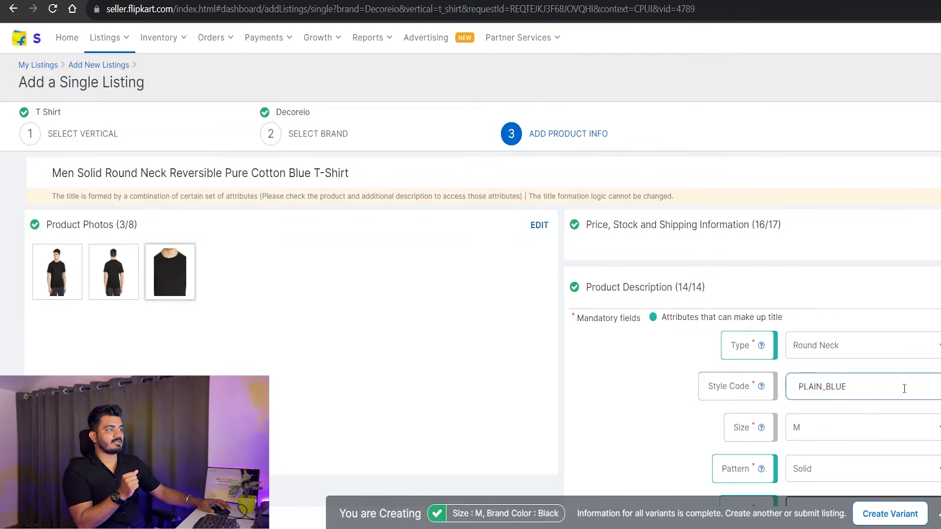
key(BackSpace)
key(BackSpace)
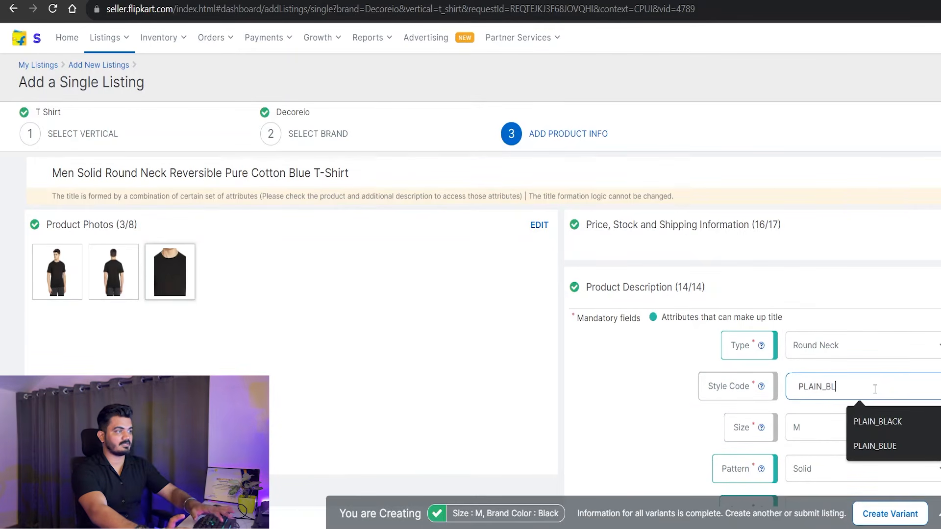
click(888, 423)
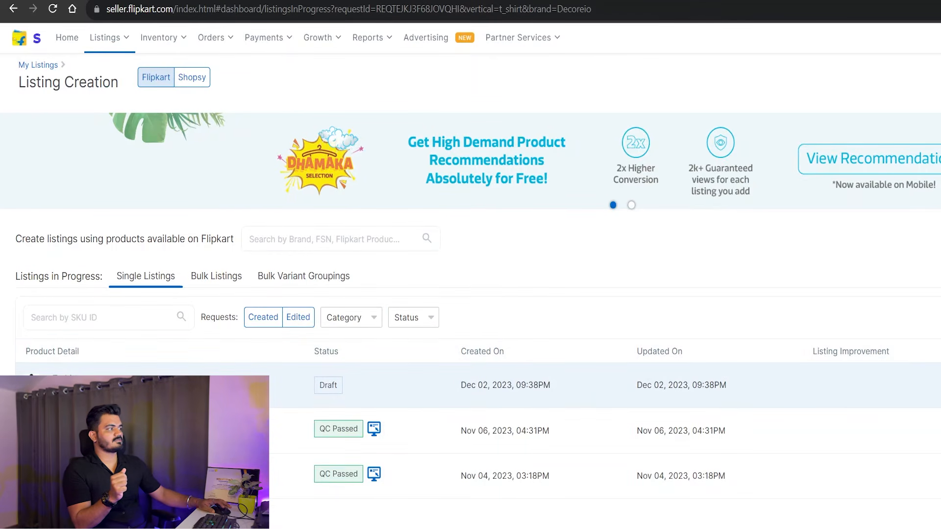
- Switch to the active listings window, open the white-zone Men Printed Formal Pink Shirt for editing and review its grouped variants
click(938, 385)
click(712, 318)
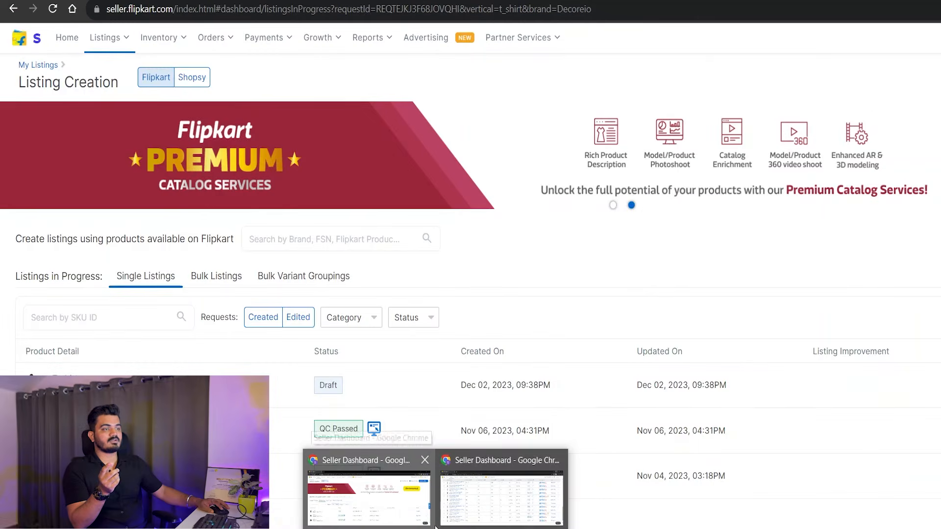
click(465, 510)
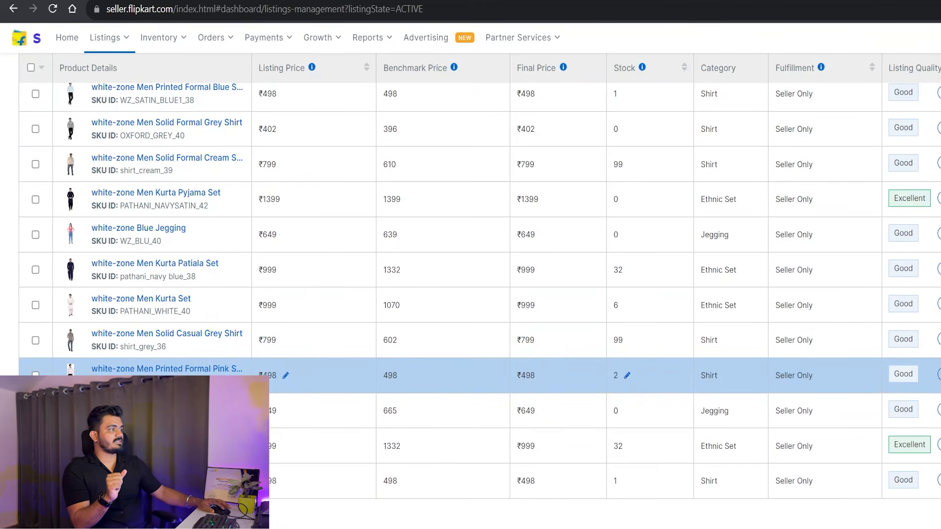
click(936, 375)
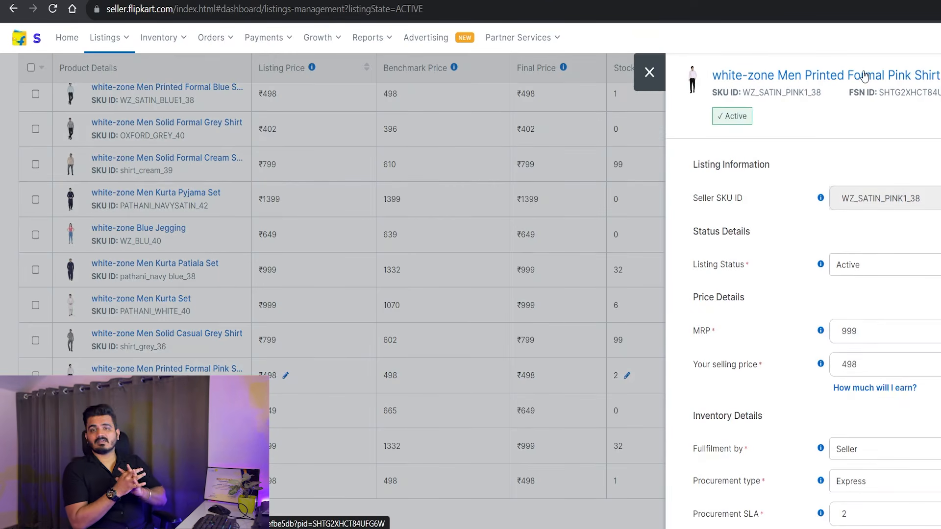
scroll(820, 301, down, 10)
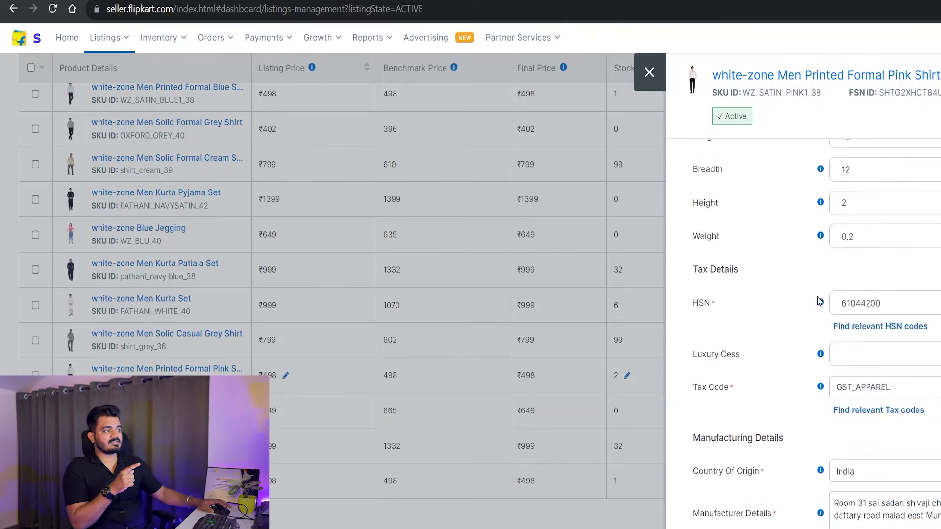
scroll(819, 301, down, 15)
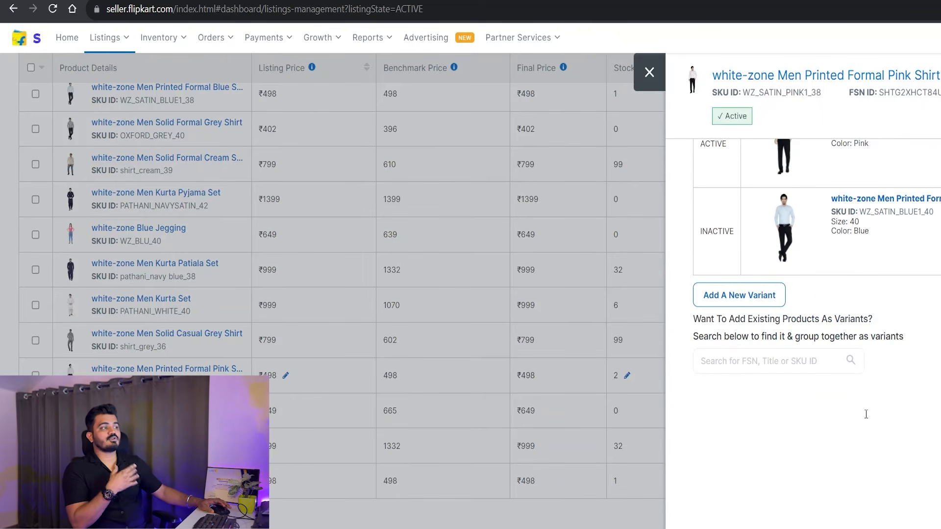
scroll(847, 392, up, 8)
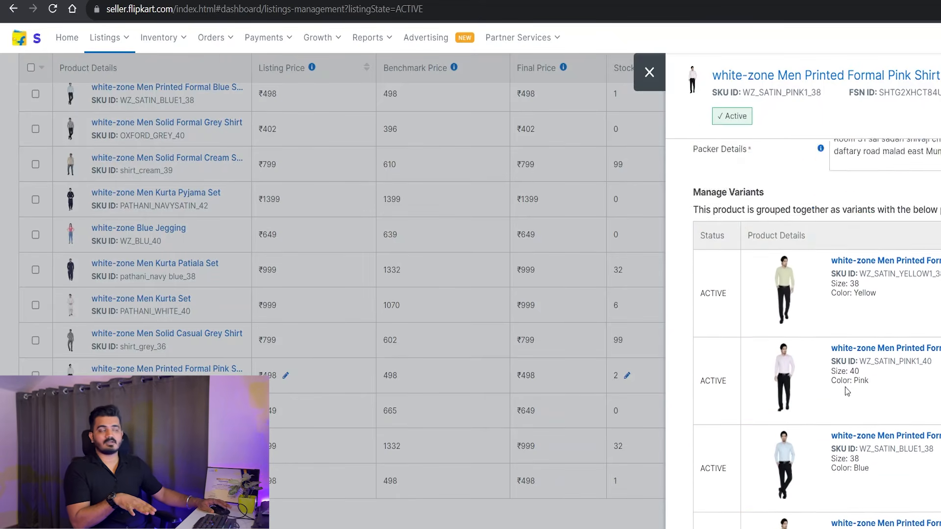
- Try searching for the pink shirt's own FSN, SHTG2XHCT84UFG6W, as an existing product to group as a variant, and clear the search
scroll(846, 391, up, 15)
double_click(910, 92)
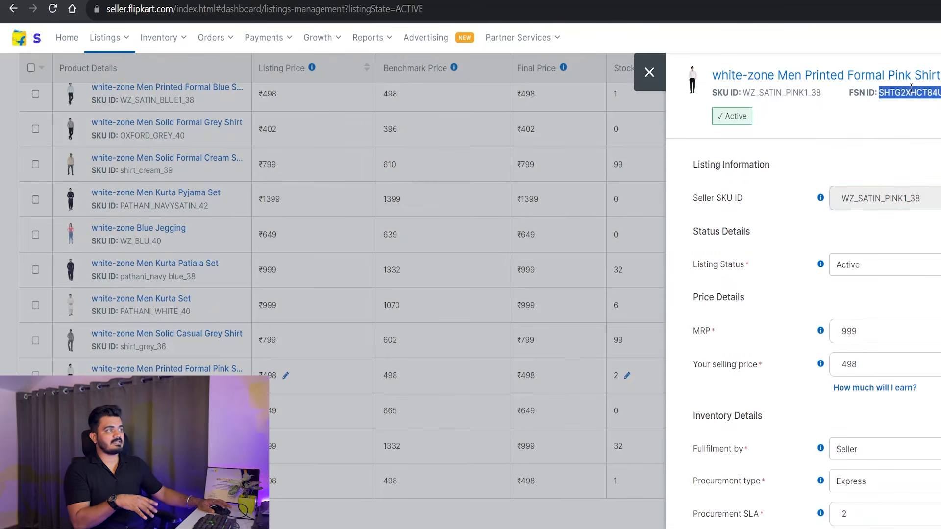
scroll(929, 221, down, 14)
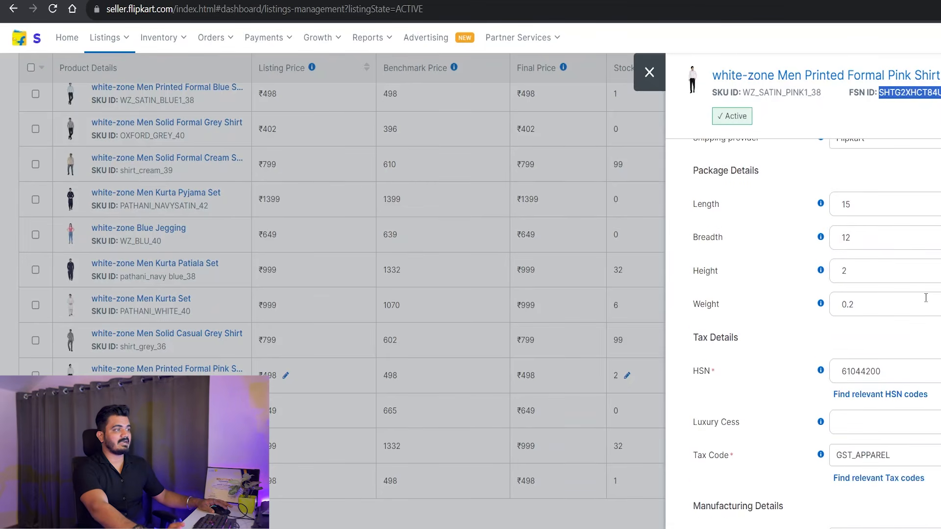
scroll(905, 398, down, 3)
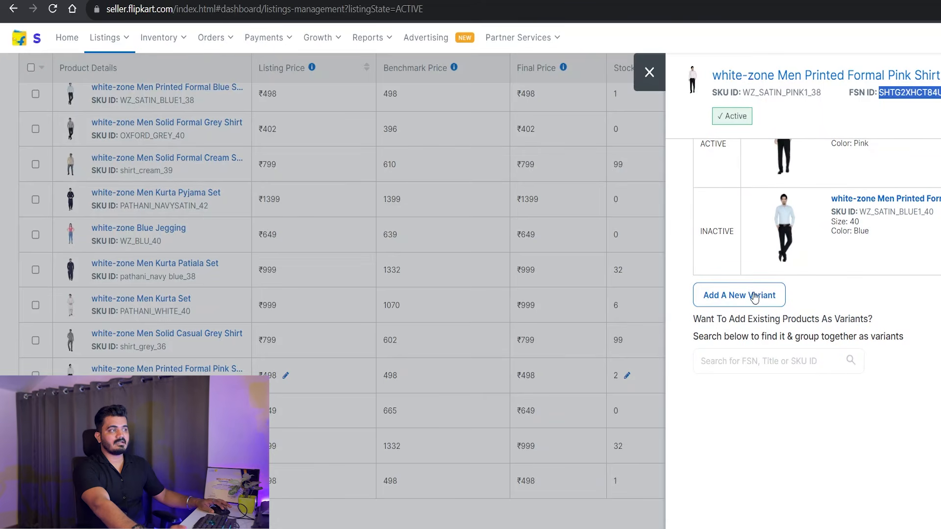
click(726, 371)
click(713, 359)
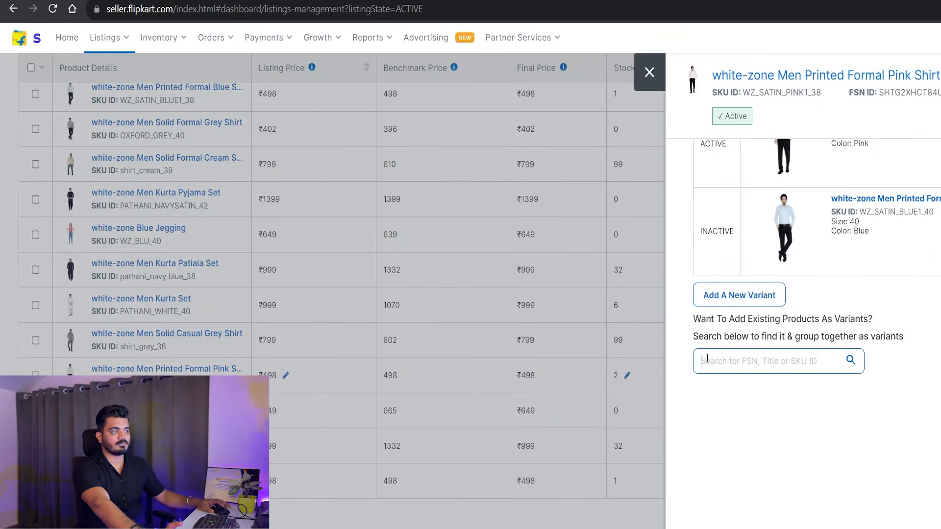
text(SHTG2XHCT84UFG6W)
click(848, 370)
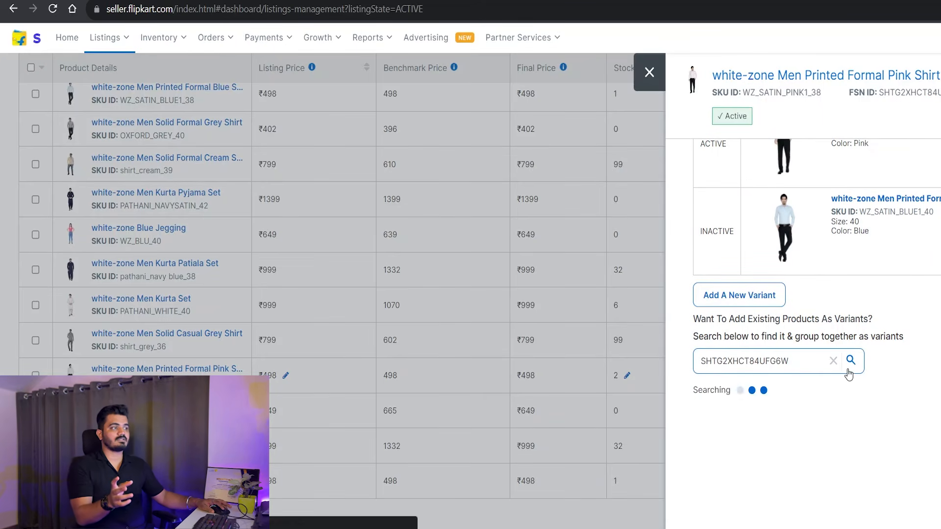
drag(798, 362, 538, 362)
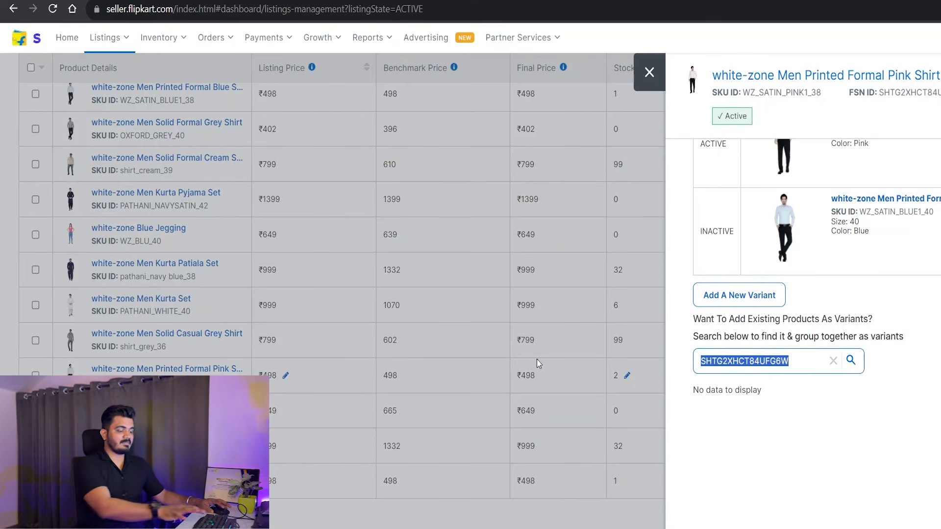
key(BackSpace)
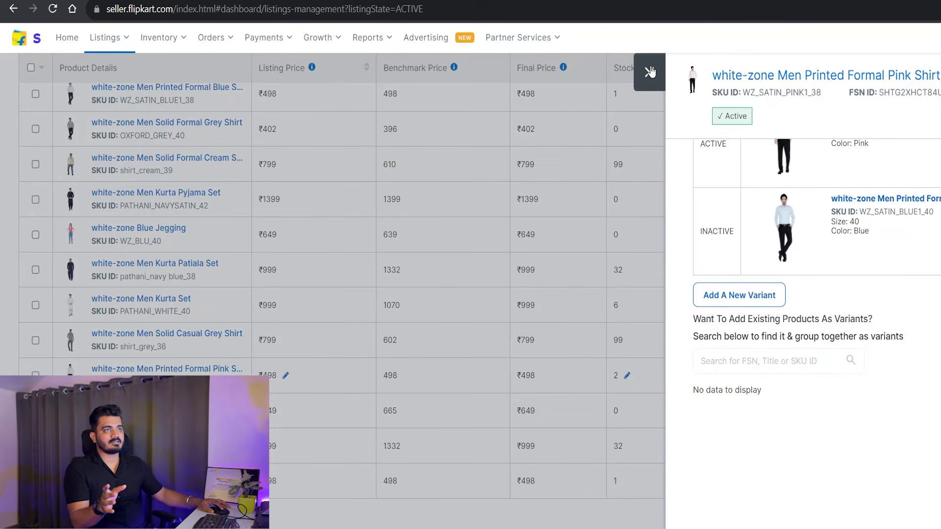
- Leave the pink shirt listing and copy the FSN ID of the white-zone Men Solid Casual Grey Shirt from its details
click(649, 72)
scroll(124, 333, down, 1)
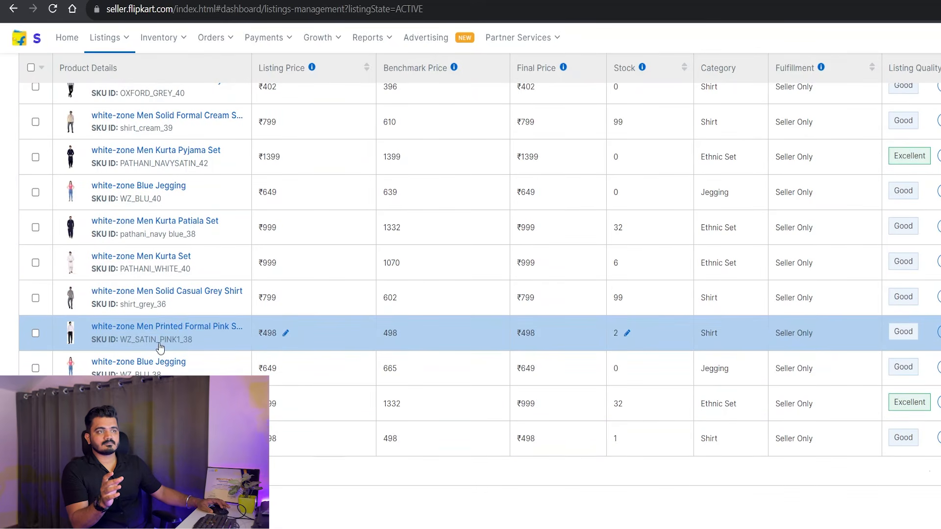
click(157, 302)
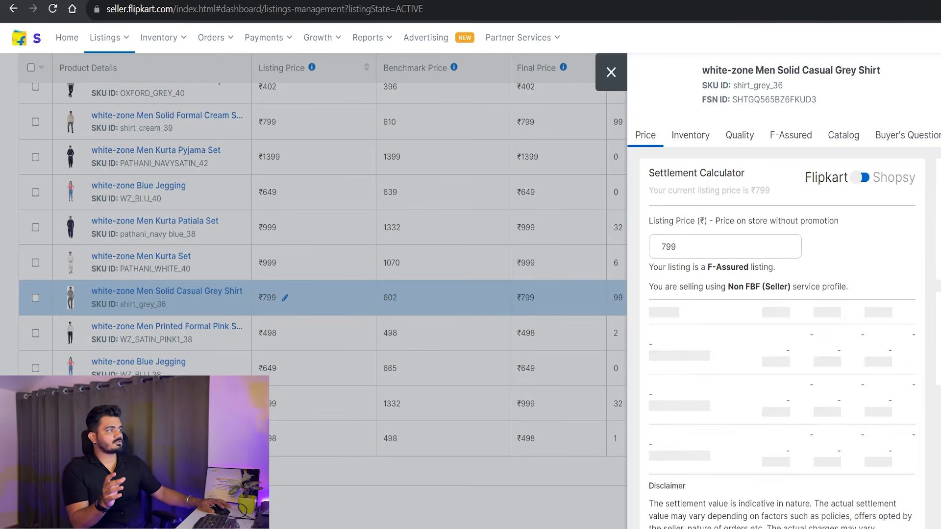
double_click(756, 99)
key(ctrl+c)
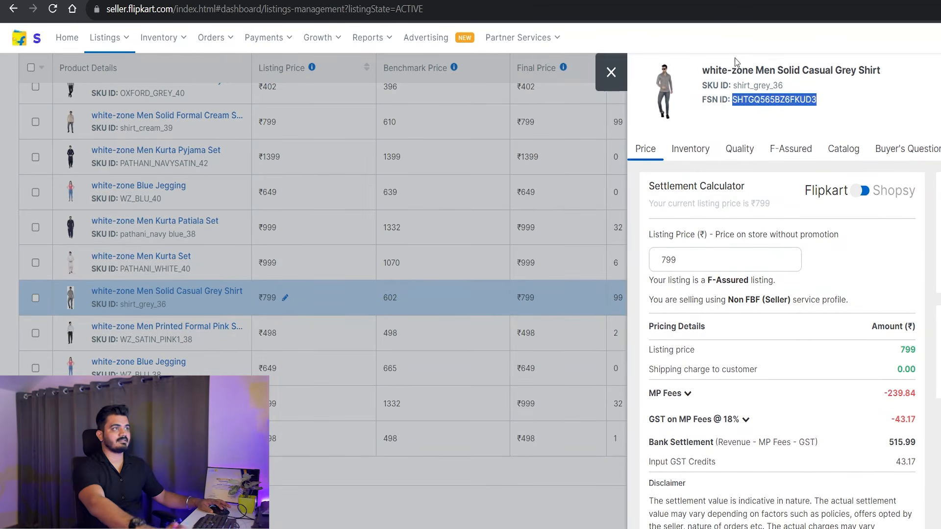
click(611, 73)
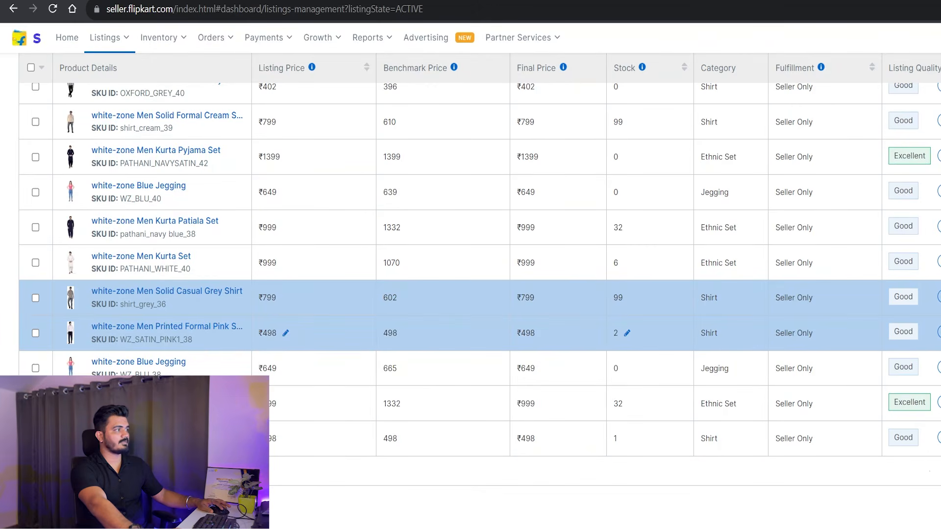
- Reopen the Men Printed Formal Pink Shirt listing and search the existing products to group as variants for FSN SHTGQ565BZ6FKUD3
click(937, 333)
scroll(906, 168, down, 15)
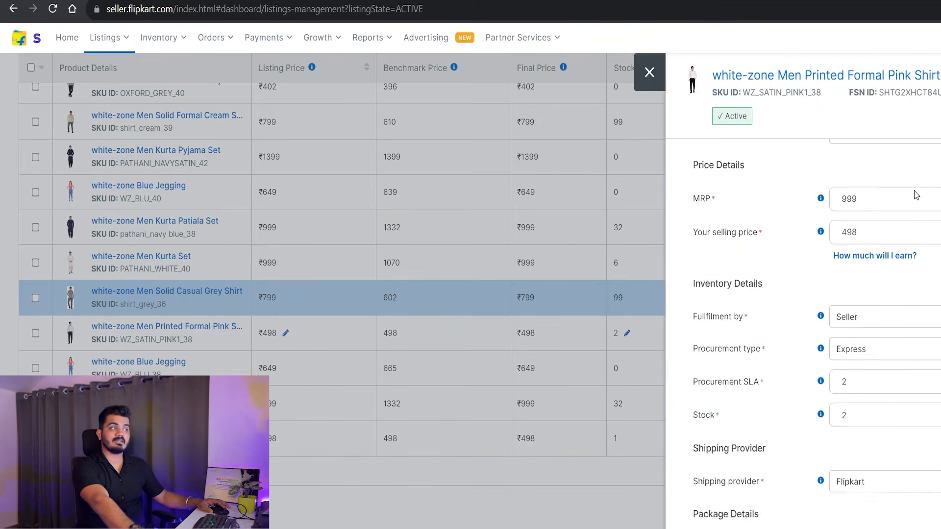
scroll(907, 373, down, 5)
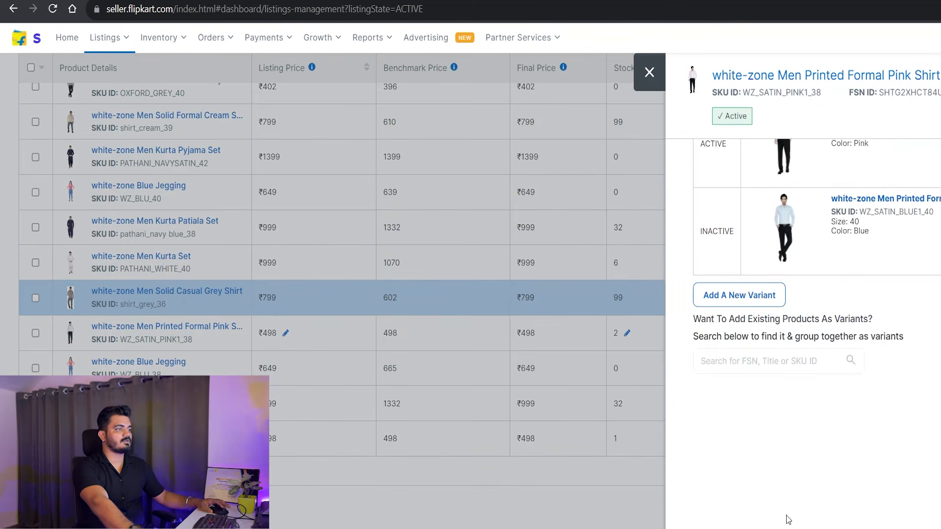
click(729, 359)
key(ctrl+v)
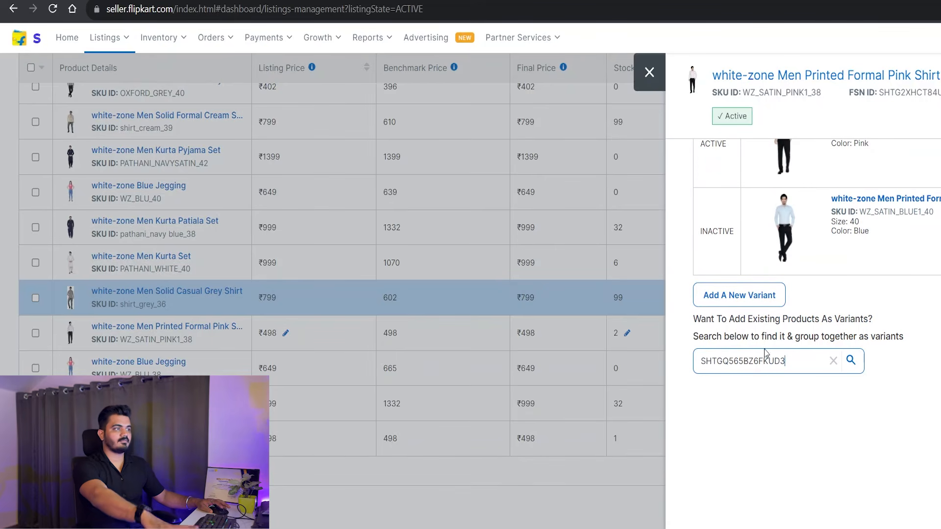
click(851, 360)
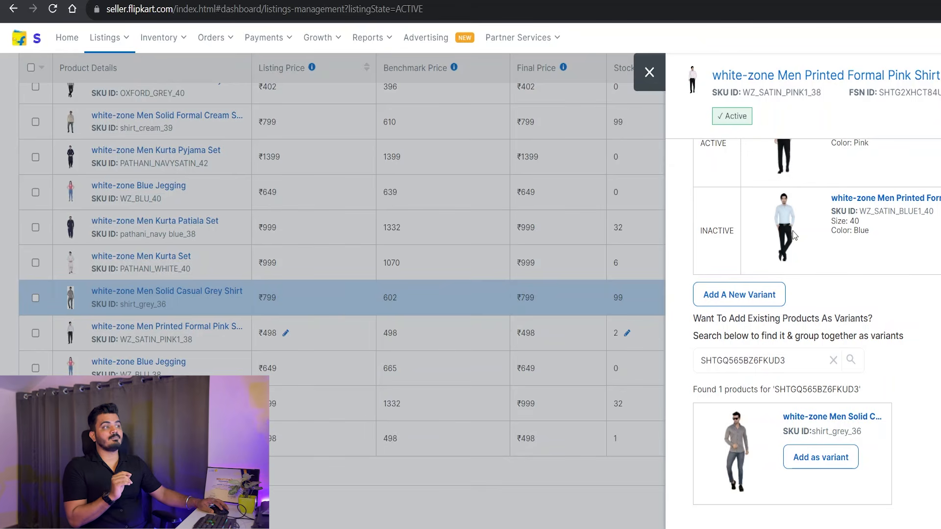
- Clear the existing-product search, try a new variant of the pink shirt with brand color Blue and size 38, and leave the listing
click(833, 361)
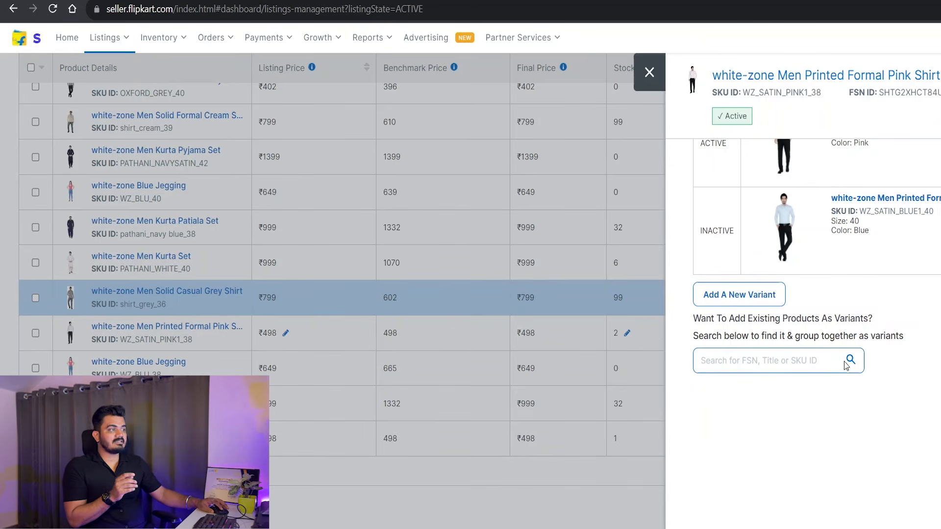
scroll(859, 318, up, 3)
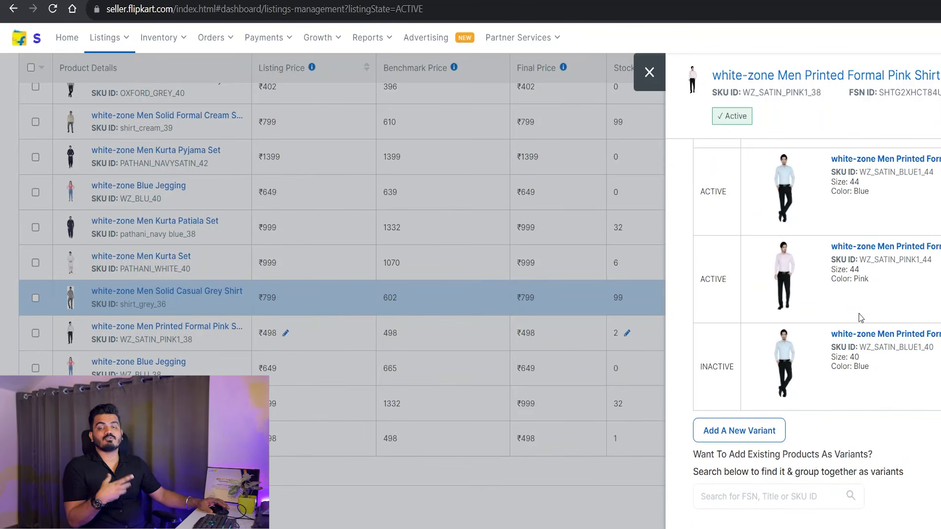
click(733, 430)
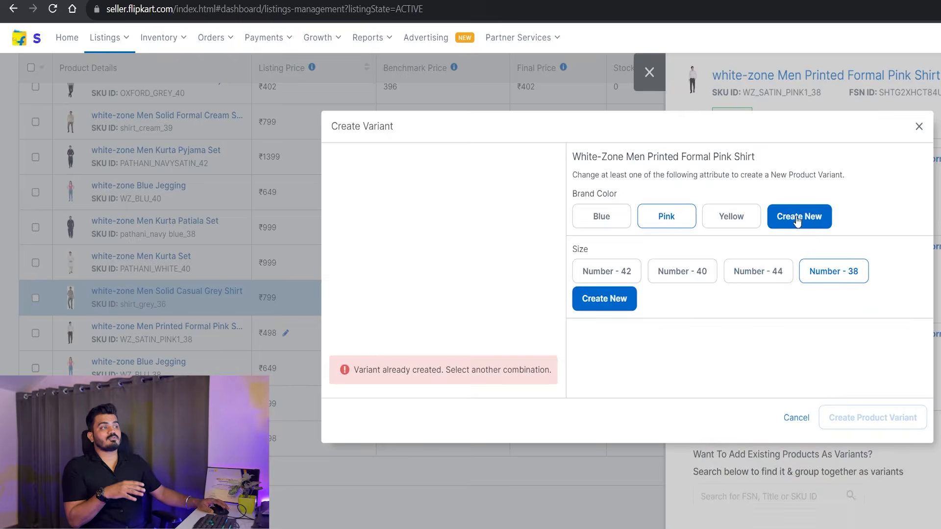
click(610, 224)
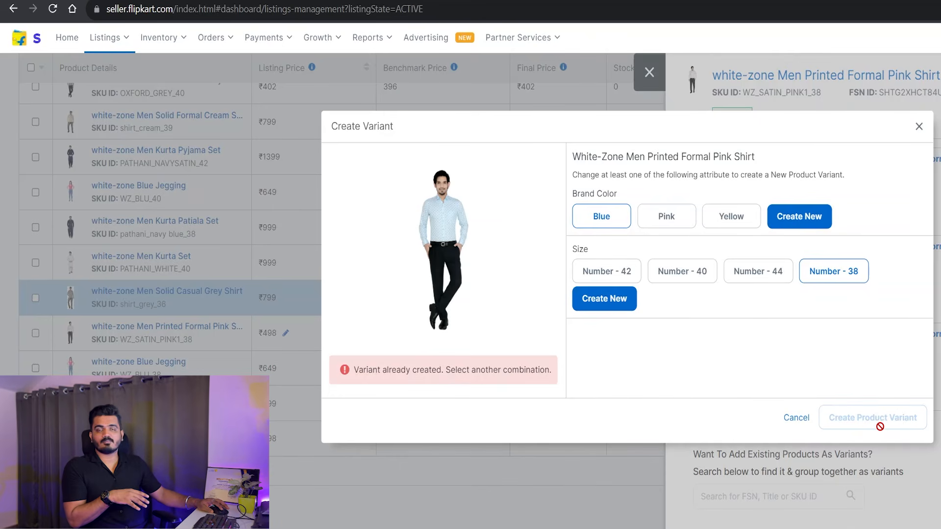
click(918, 127)
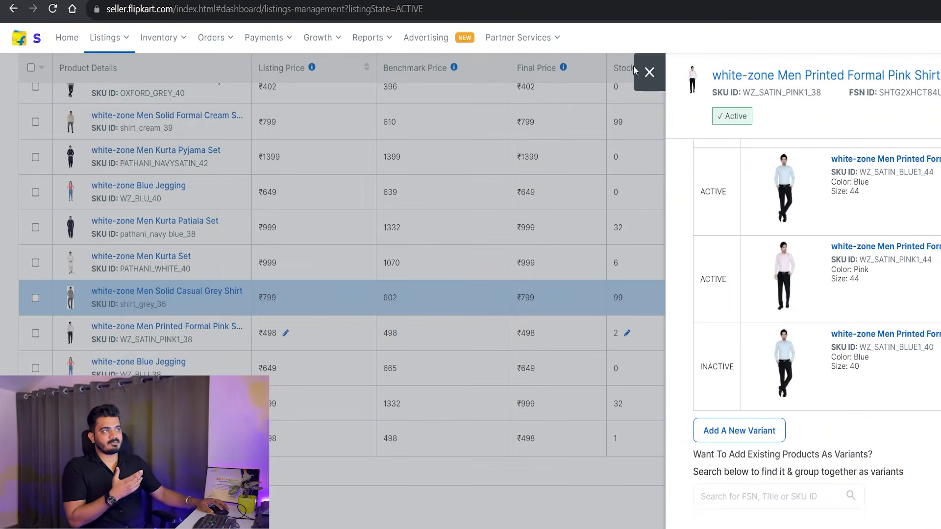
click(648, 73)
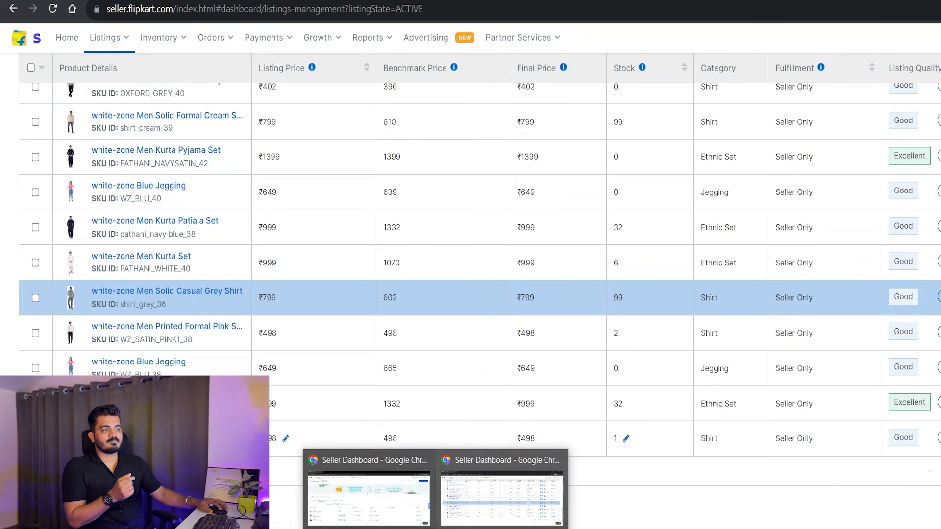
- Switch to the Listing Creation window, open the draft Decoreio T-shirt listing and collapse its list of variants
click(409, 505)
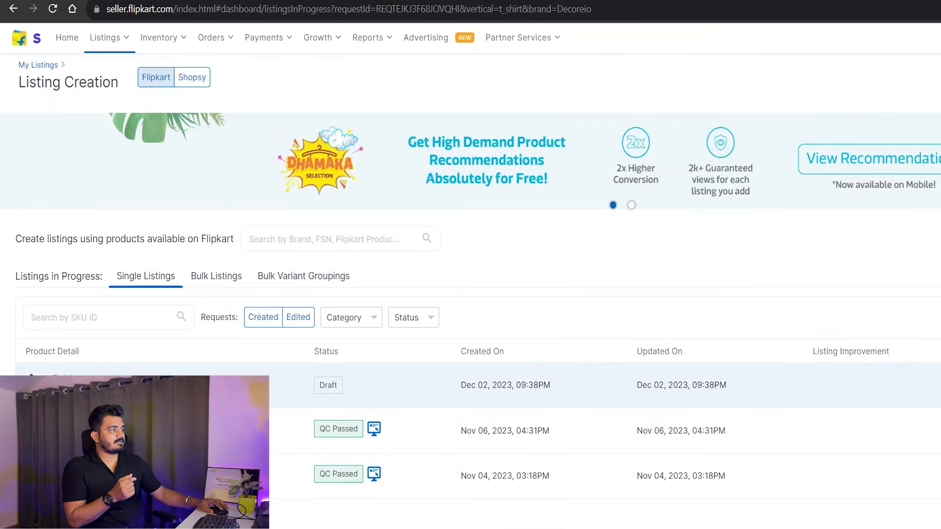
click(63, 380)
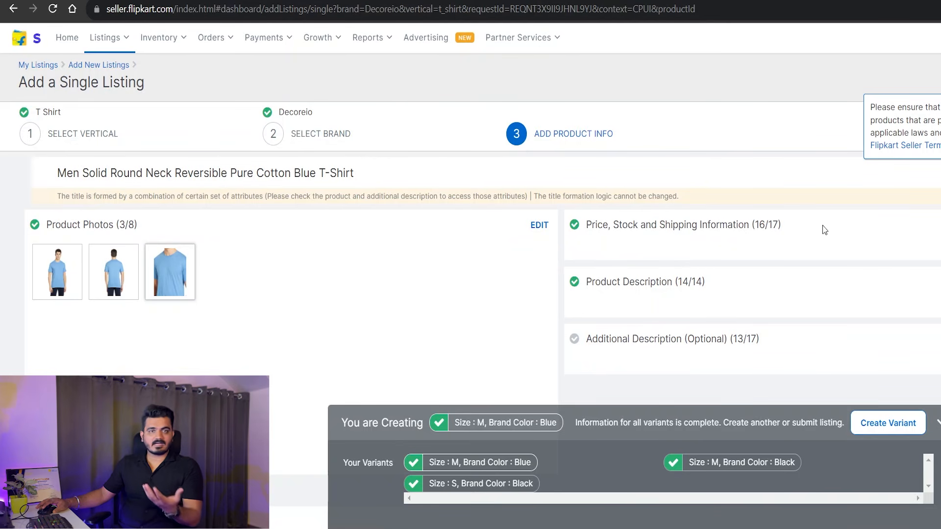
click(938, 422)
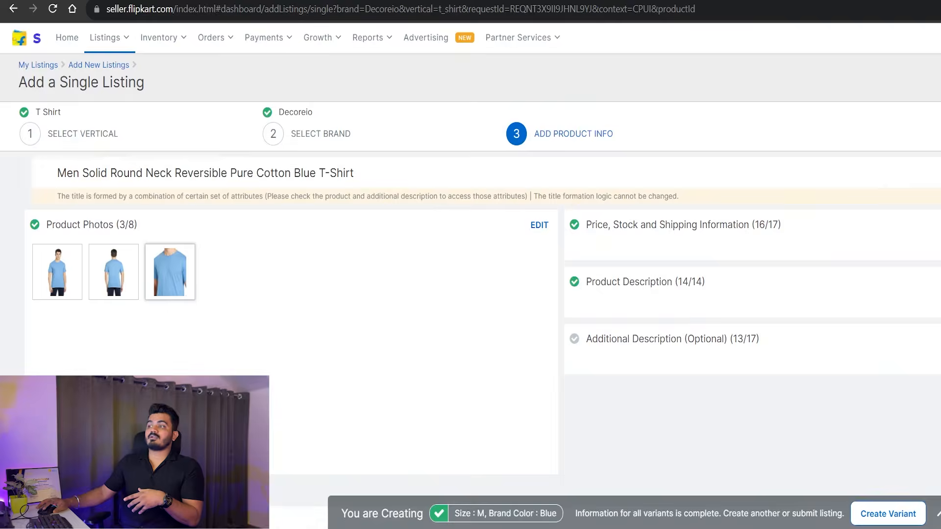